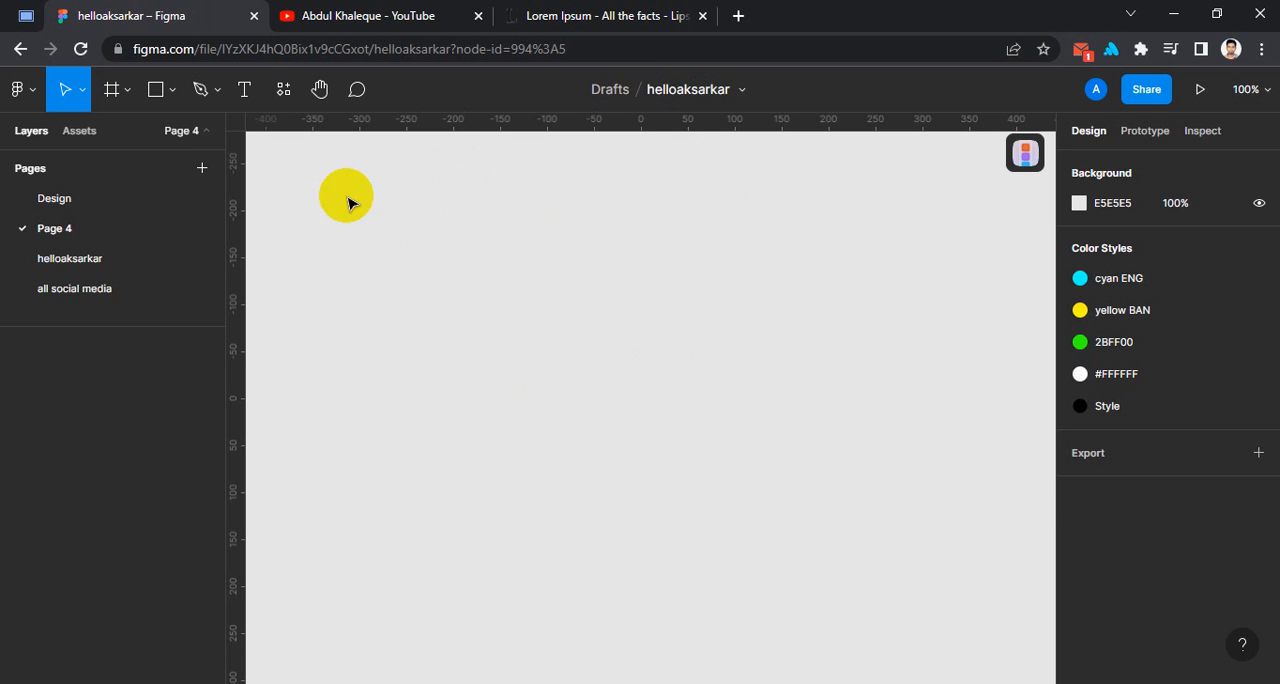
# Add a text layer reading "ajacajcnacnkacka" and move it to about X -177, Y -101.
pyautogui.click(246, 95)
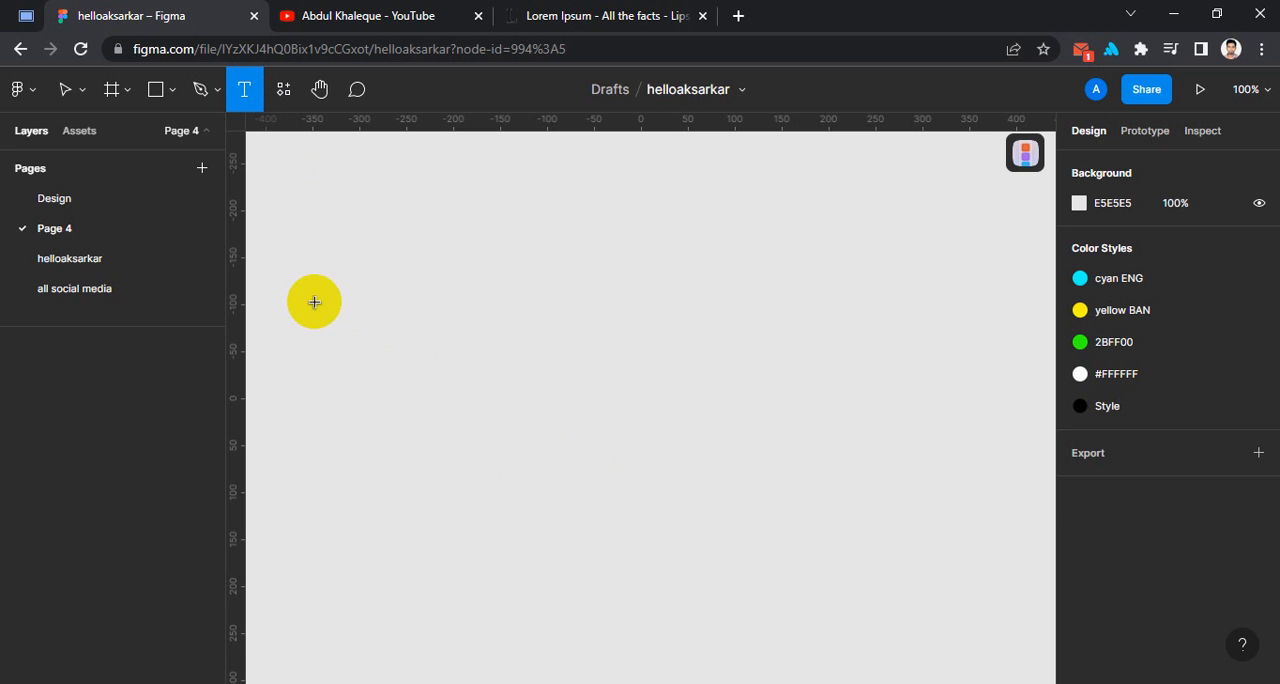
pyautogui.click(333, 292)
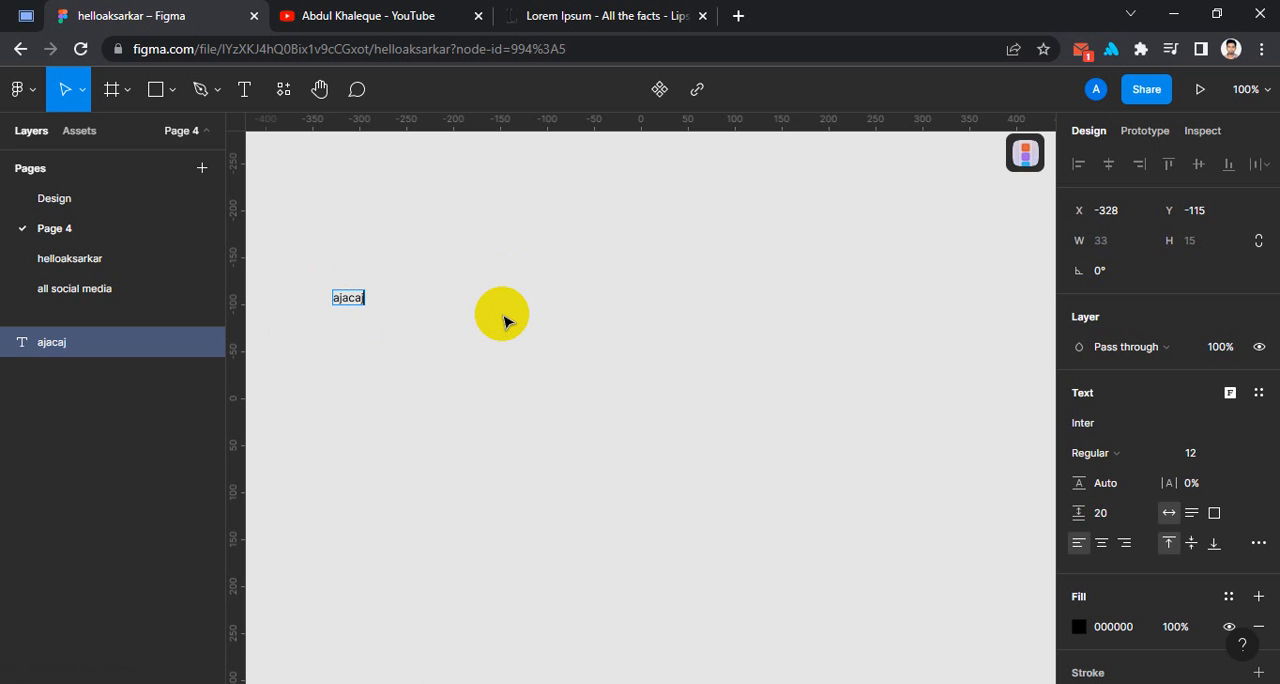
pyautogui.write('cnacnkacka')
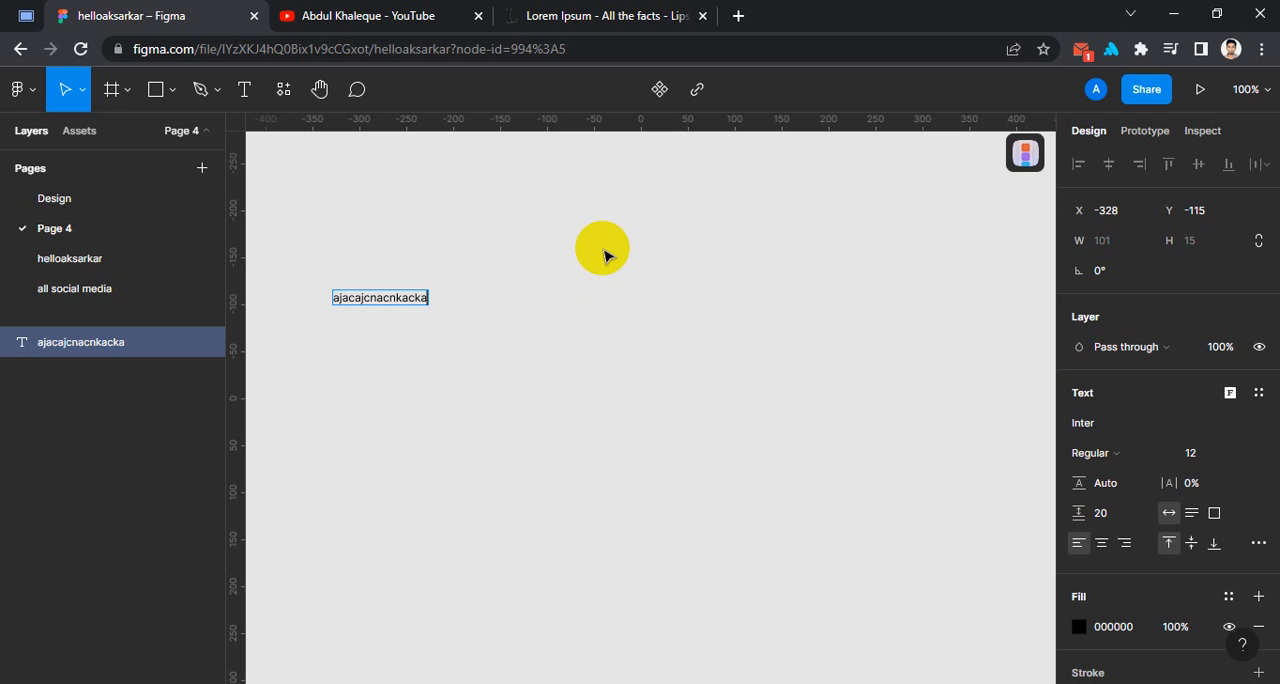
pyautogui.click(614, 299)
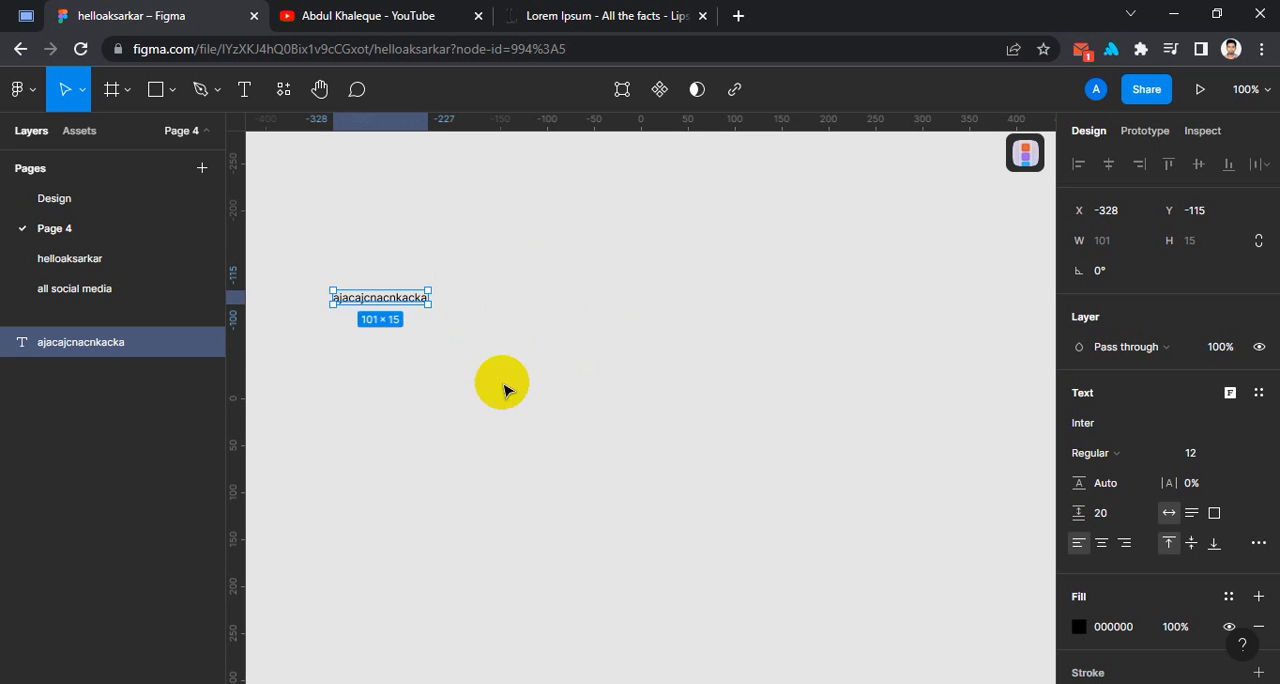
pyautogui.moveTo(405, 303); pyautogui.dragTo(546, 316)
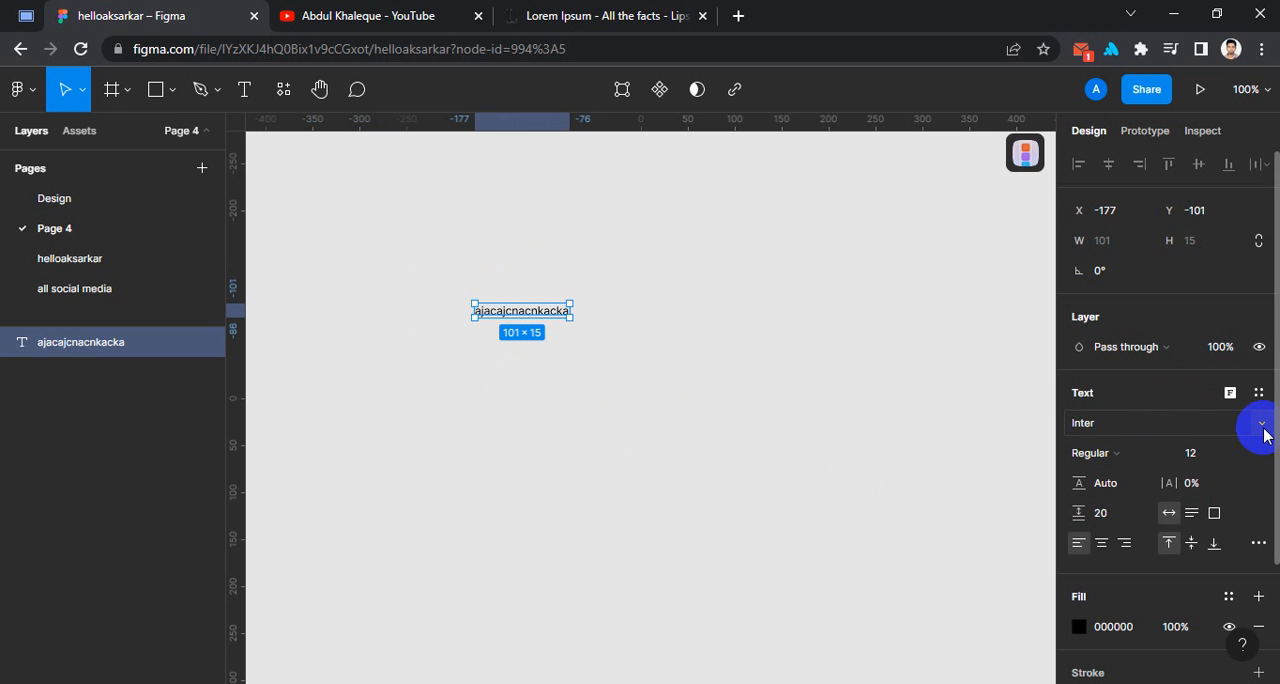
# Change the text layer's font family to Jolly Lodger.
pyautogui.click(1262, 425)
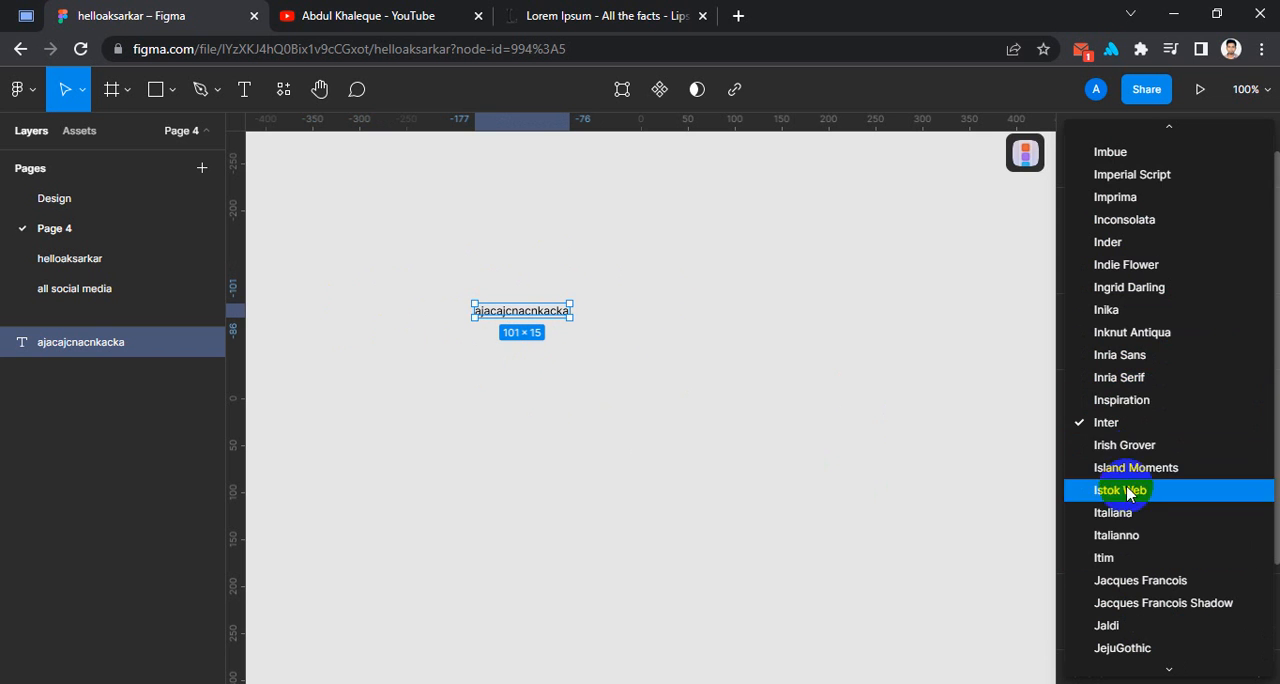
pyautogui.scroll(-3, 1123, 560)
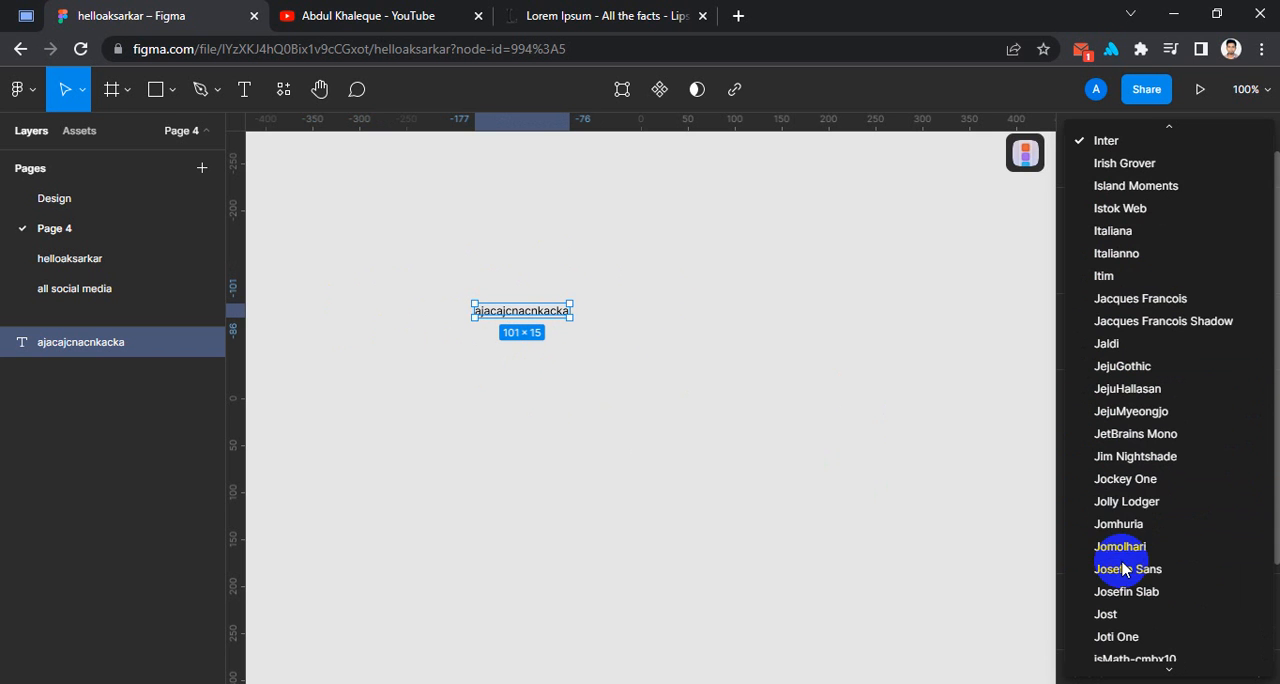
pyautogui.click(1141, 507)
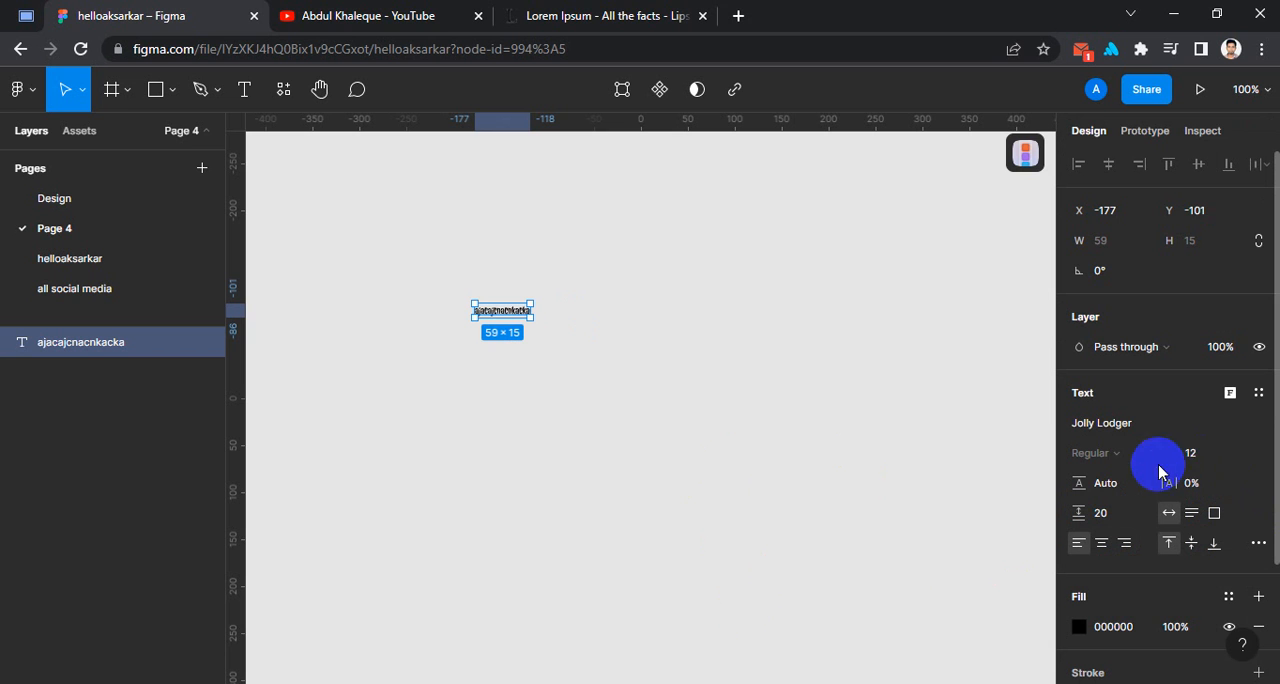
# Try font size 24 and then 40 on the text layer.
pyautogui.click(1215, 463)
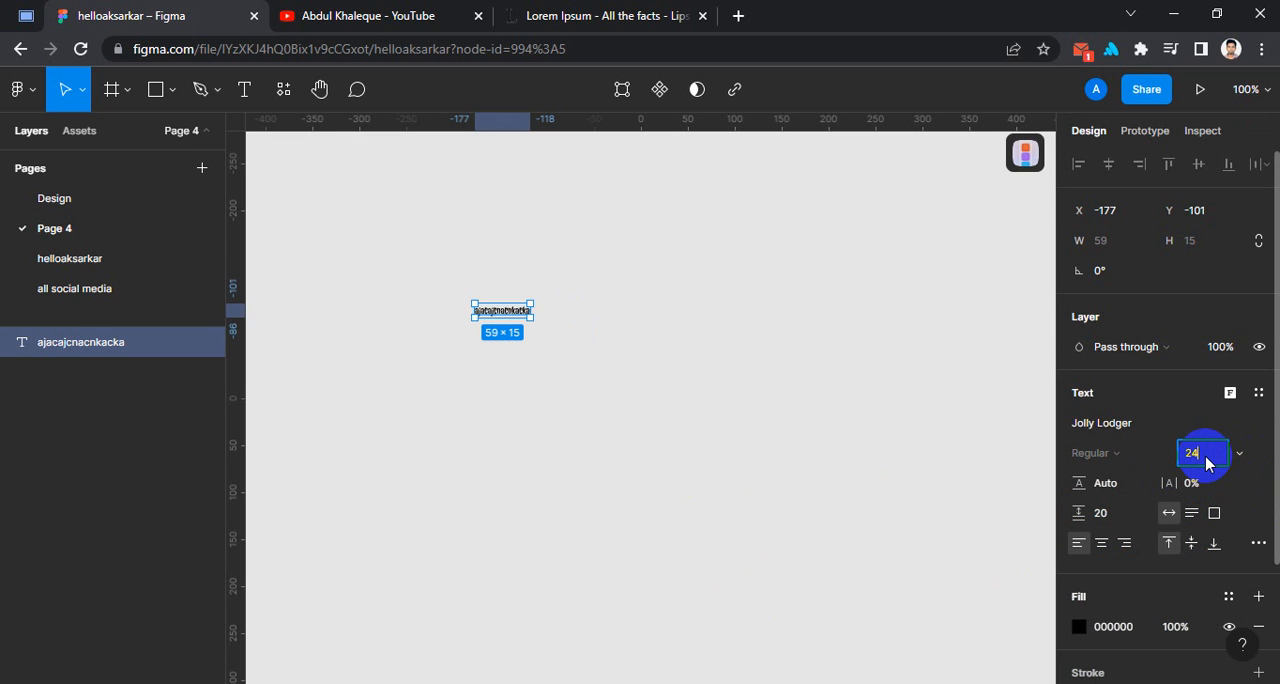
pyautogui.write('24')
pyautogui.press('Return')
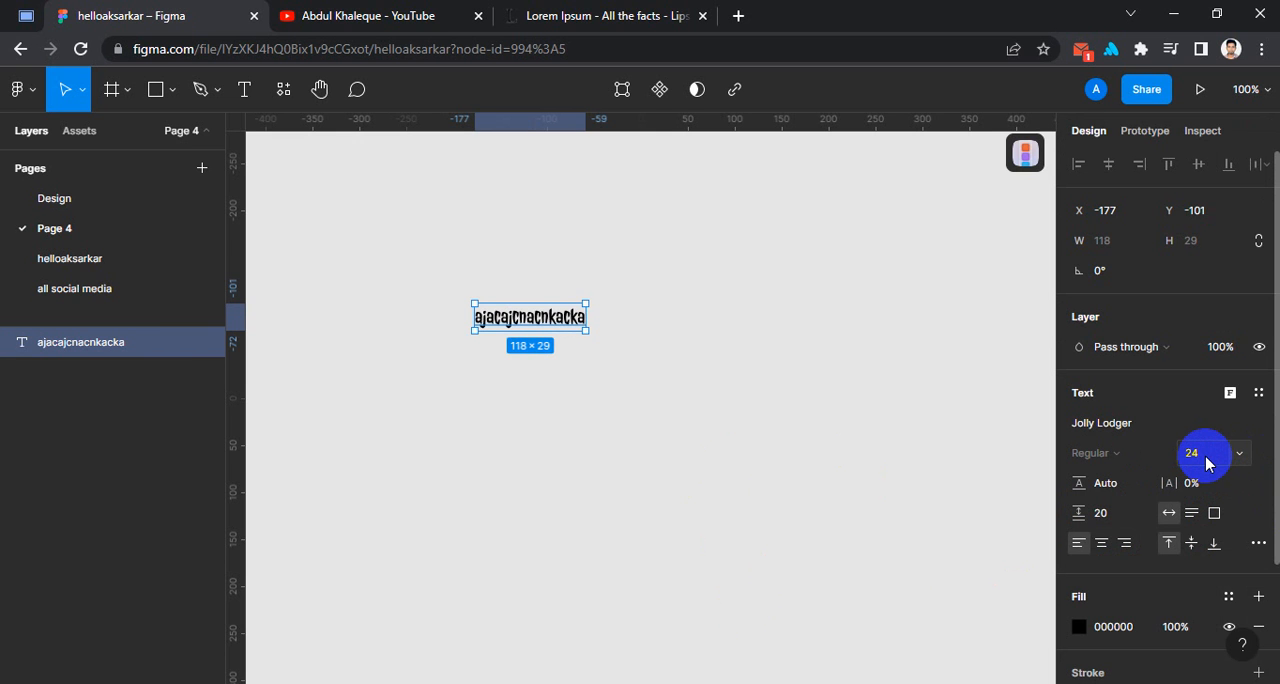
pyautogui.click(1211, 460)
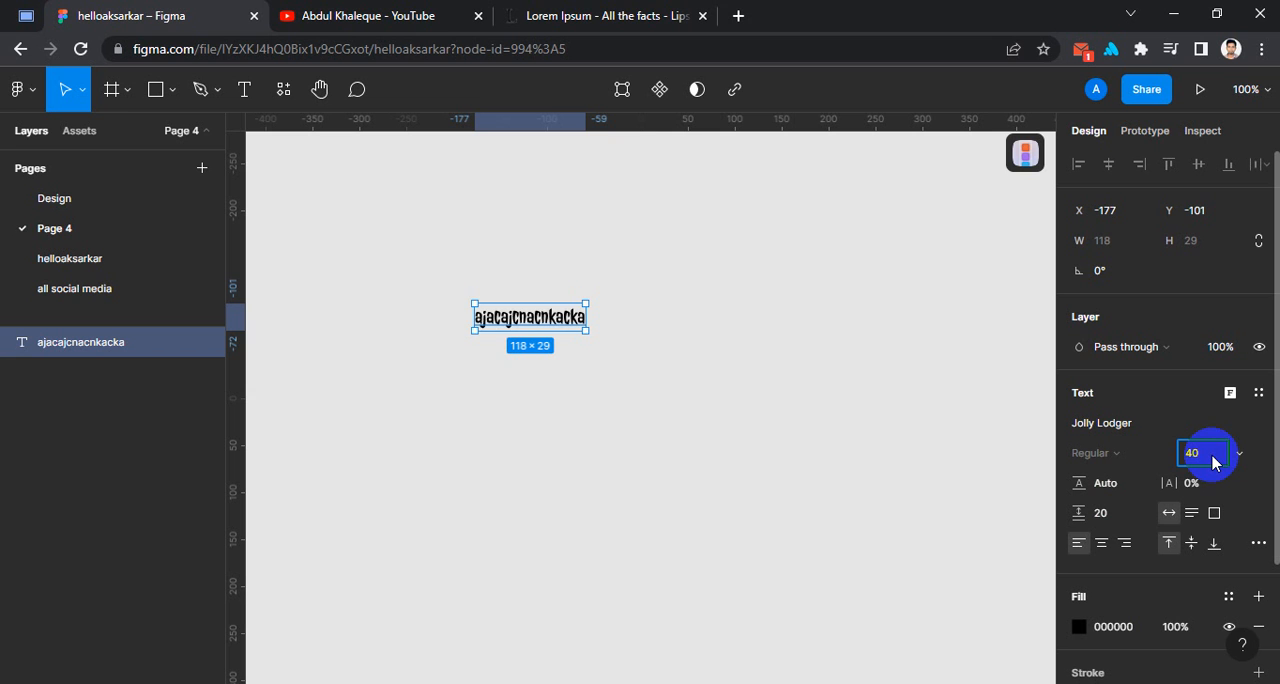
pyautogui.press('Return')
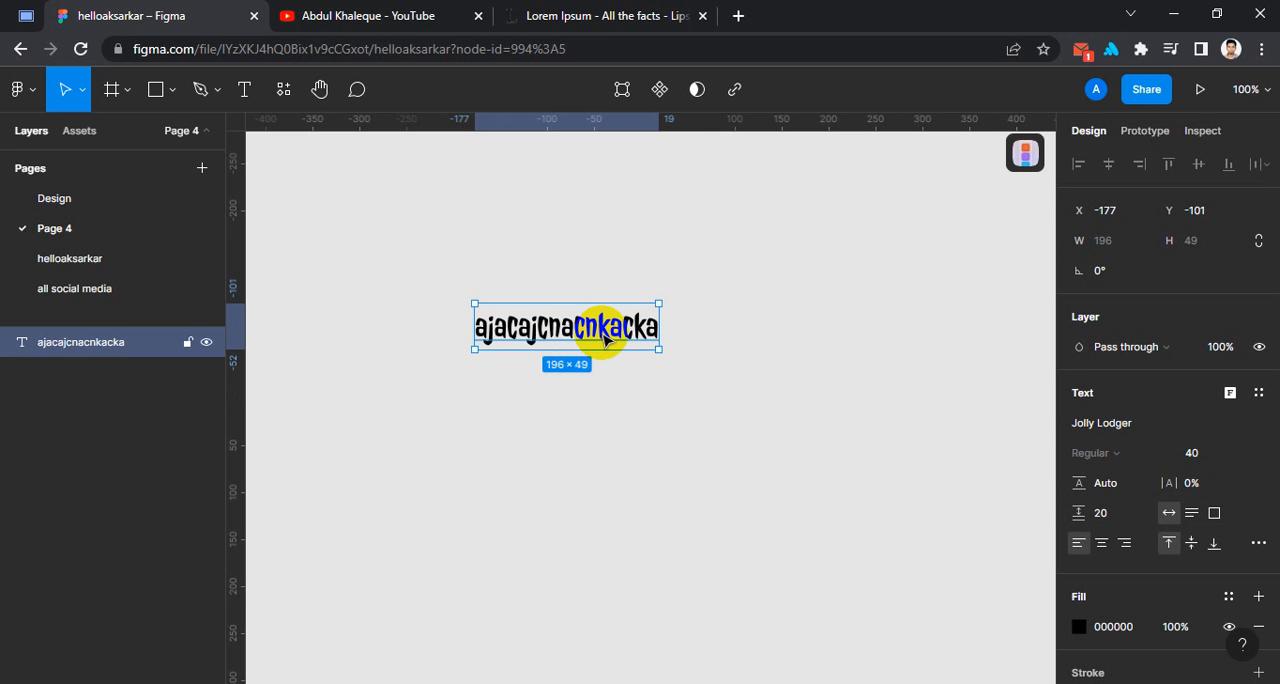
# Set the text layer's font size to 48 and change its font family to Poppins.
pyautogui.click(1246, 452)
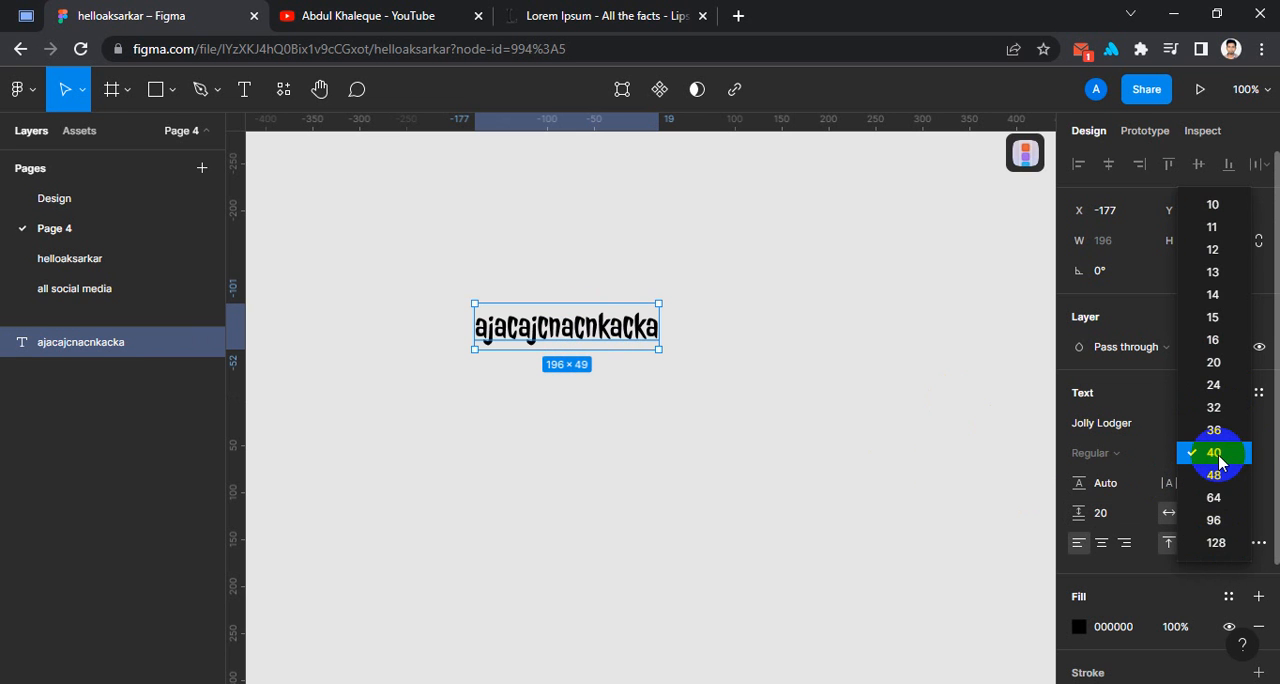
pyautogui.click(1216, 474)
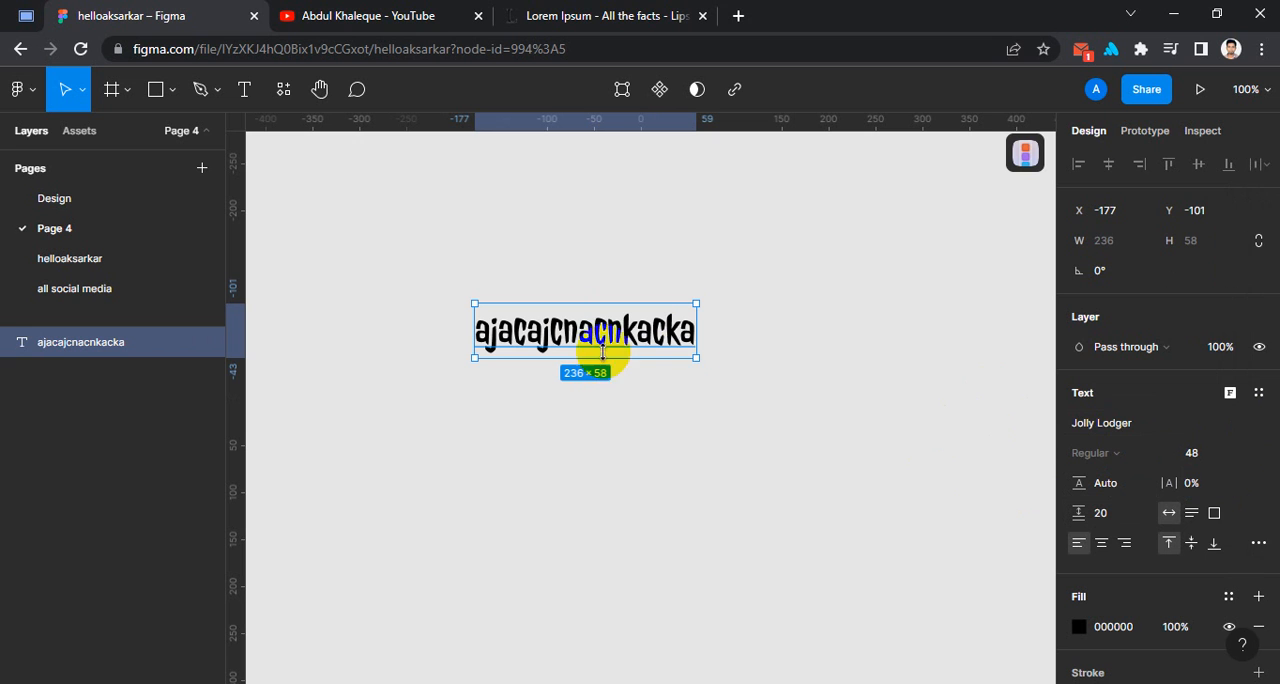
pyautogui.click(1102, 430)
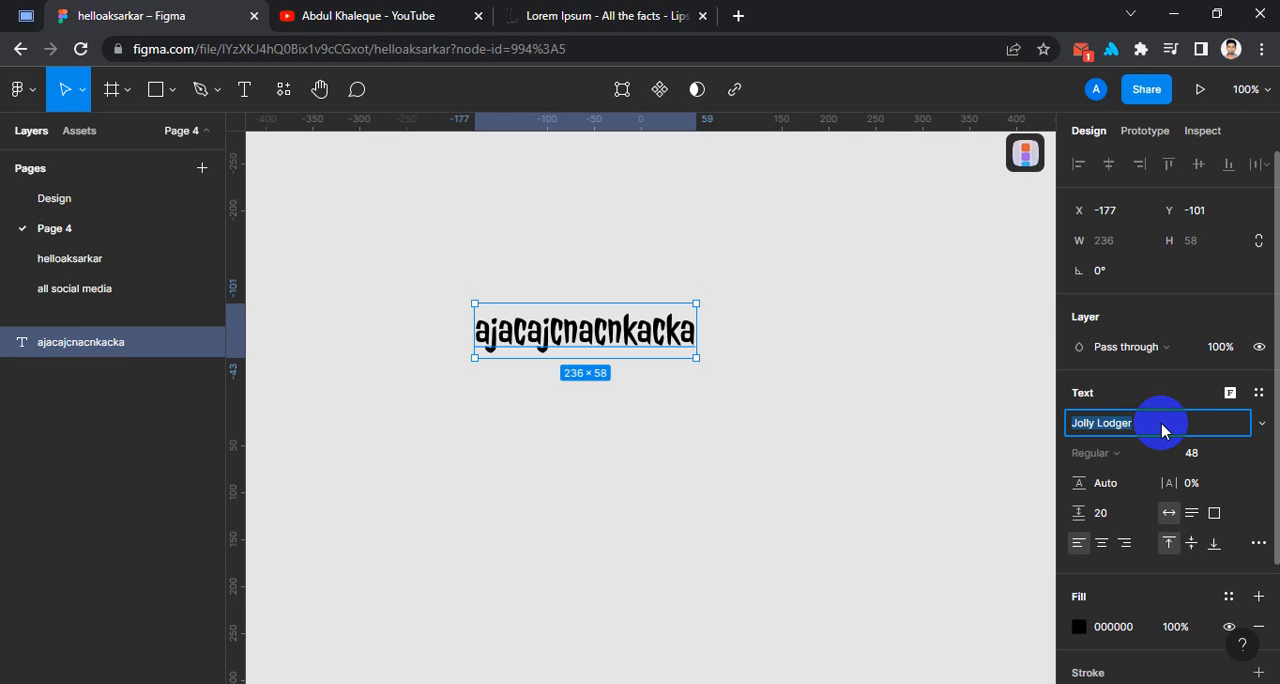
pyautogui.write('ppins')
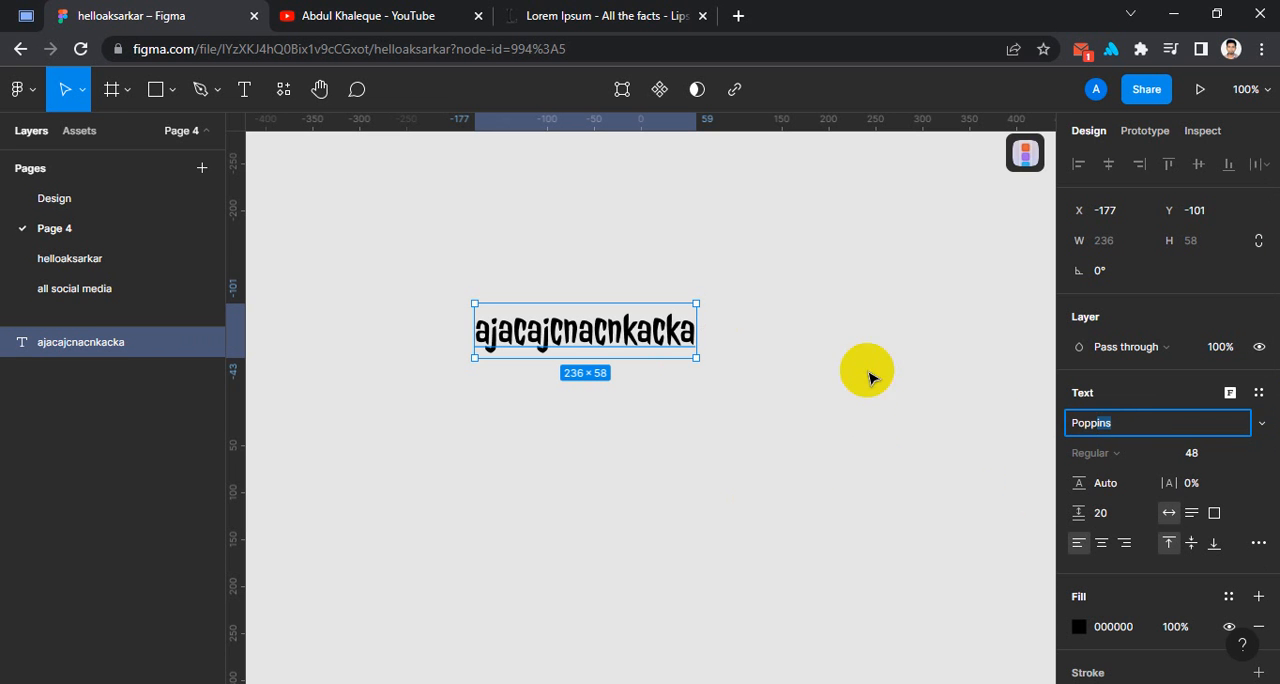
pyautogui.press('Return')
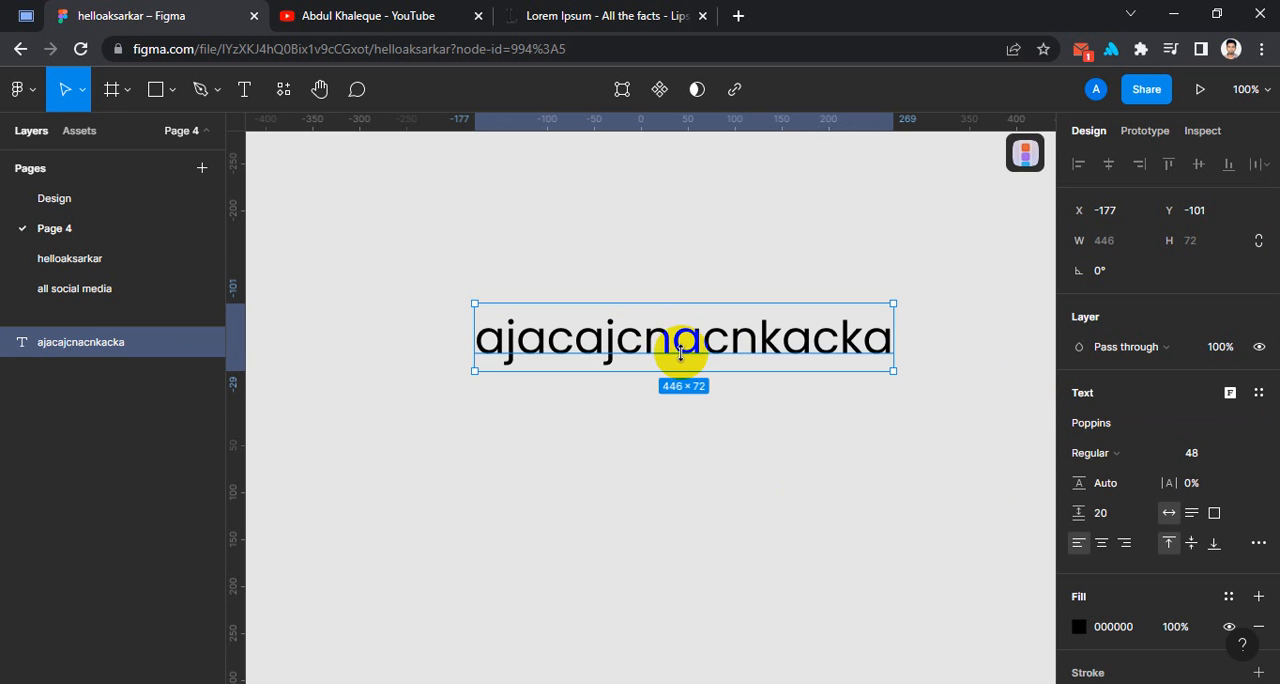
# Set the text's weight to Bold and reposition the layer to about X -346, Y -153.
pyautogui.click(598, 348)
pyautogui.moveTo(598, 348); pyautogui.dragTo(534, 349)
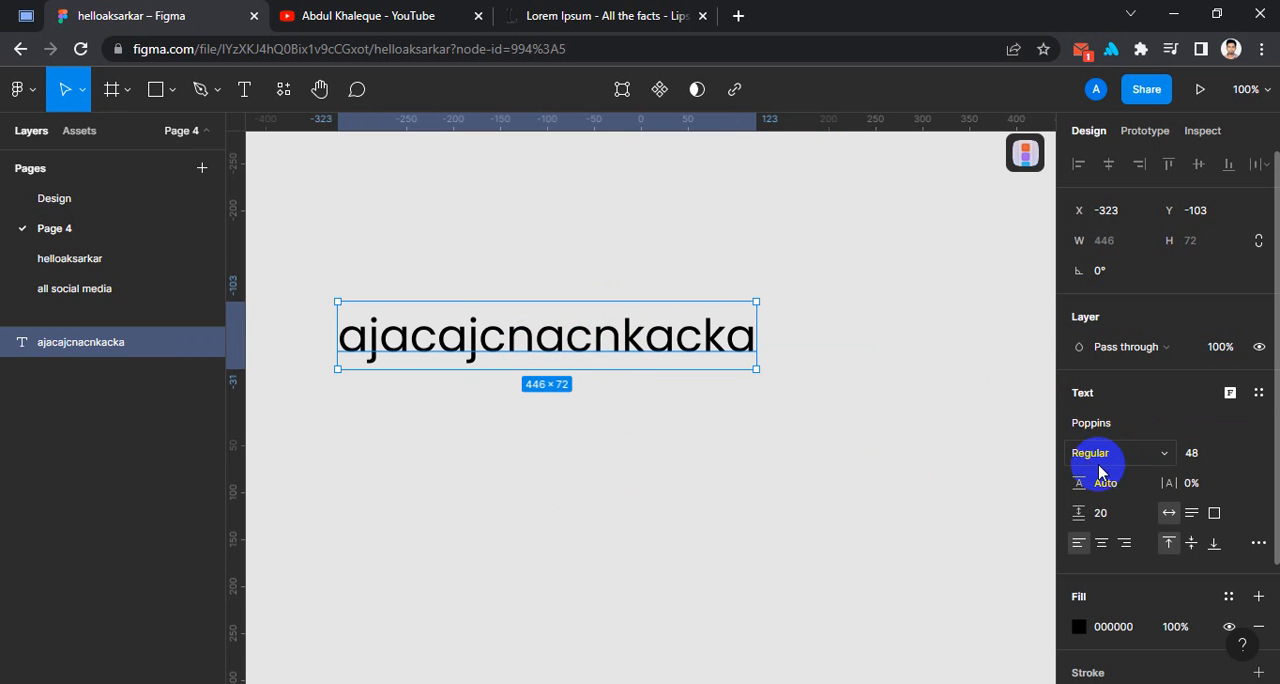
pyautogui.click(1158, 454)
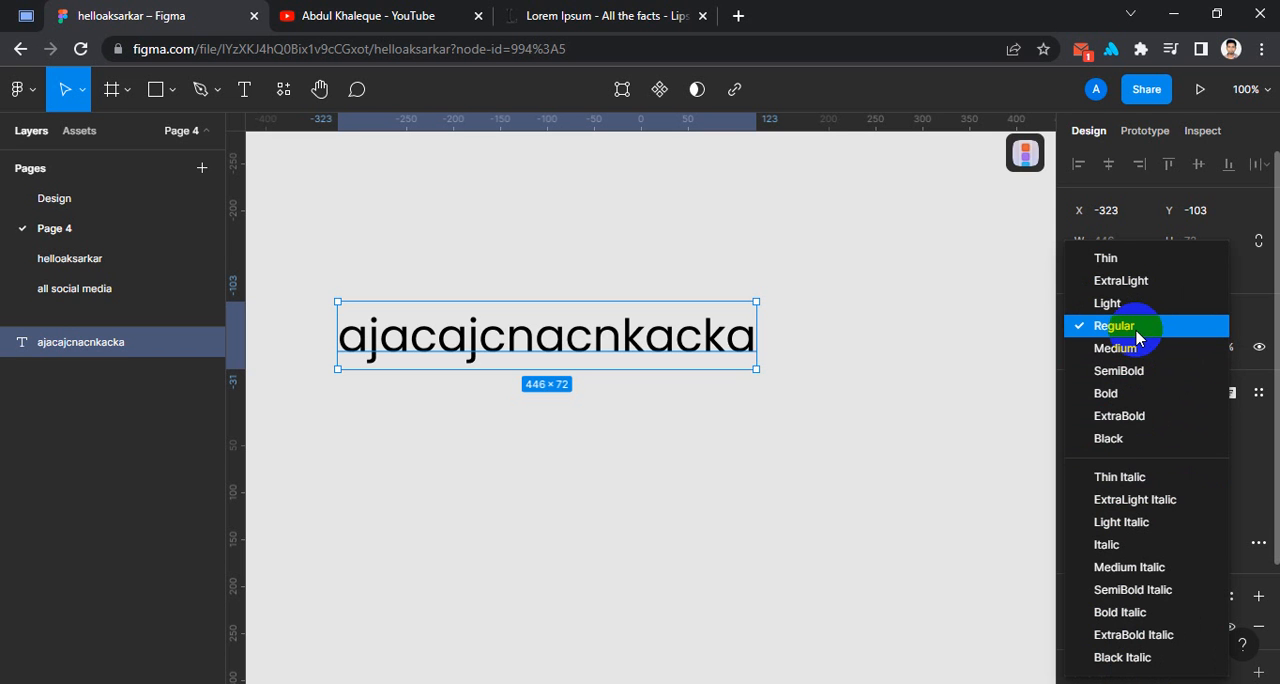
pyautogui.click(1110, 396)
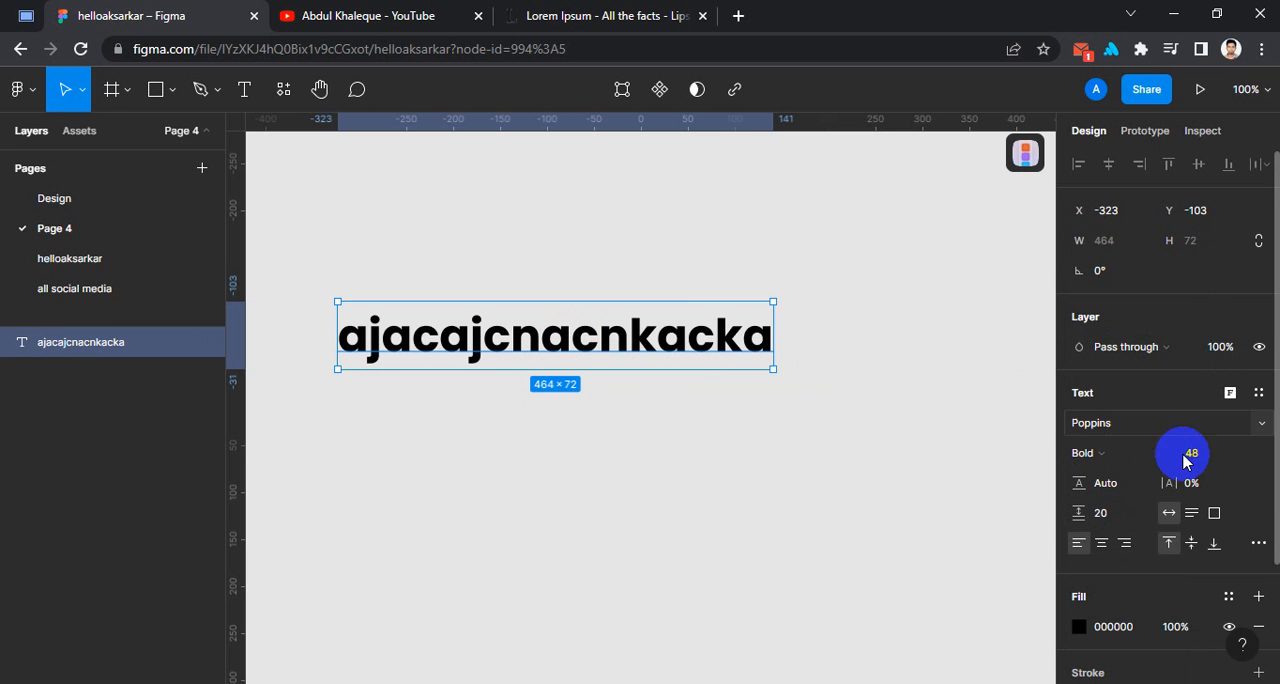
pyautogui.moveTo(608, 350); pyautogui.dragTo(589, 300)
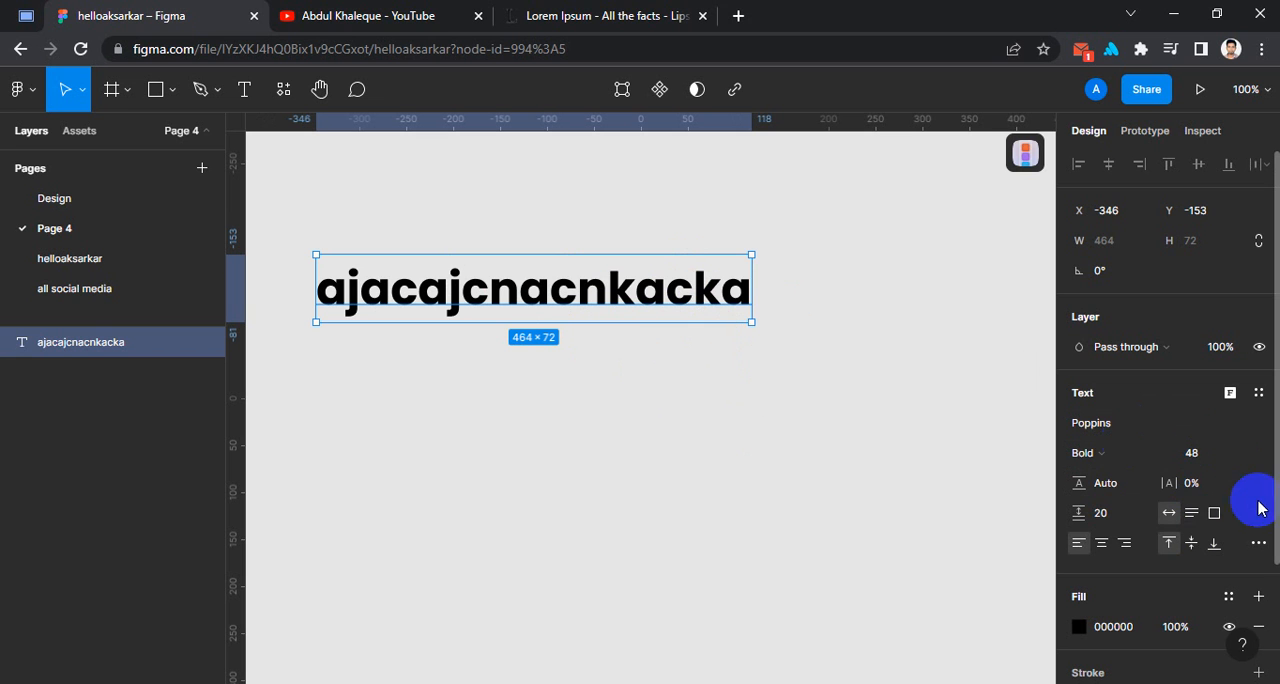
# Increase the text's letter spacing in small increments, finishing with a value of 38%.
pyautogui.click(1206, 492)
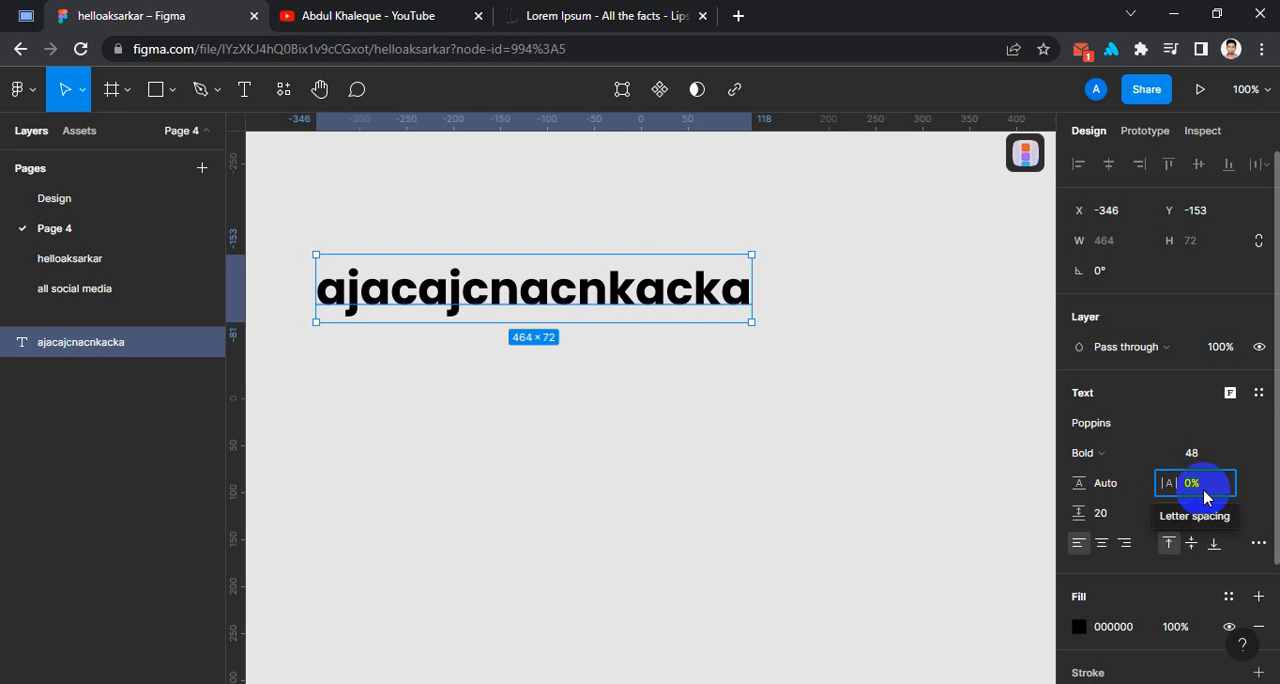
pyautogui.press('Up')
pyautogui.press('Up')
pyautogui.press('Up')
pyautogui.press('Up')
pyautogui.press('Up')
pyautogui.press('Up')
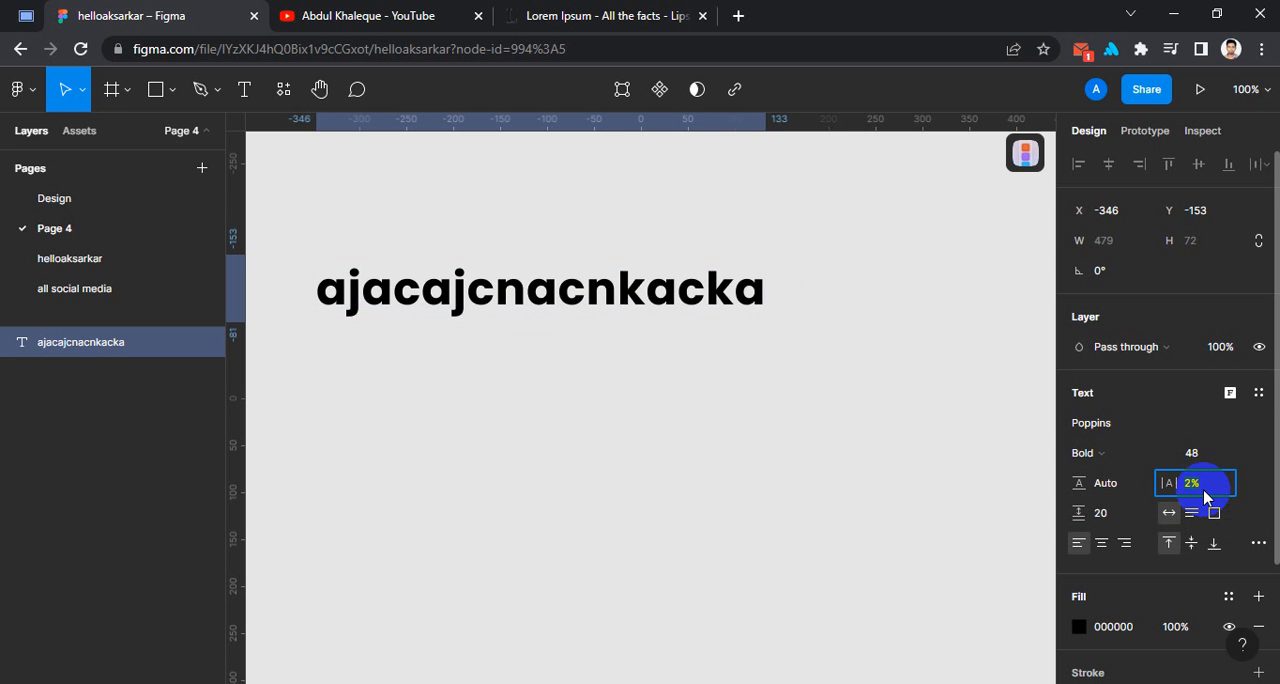
pyautogui.press('Up')
pyautogui.press('Up')
pyautogui.press('Up')
pyautogui.press('Up')
pyautogui.press('Up')
pyautogui.press('Up')
pyautogui.press('Up')
pyautogui.press('Up')
pyautogui.press('Up')
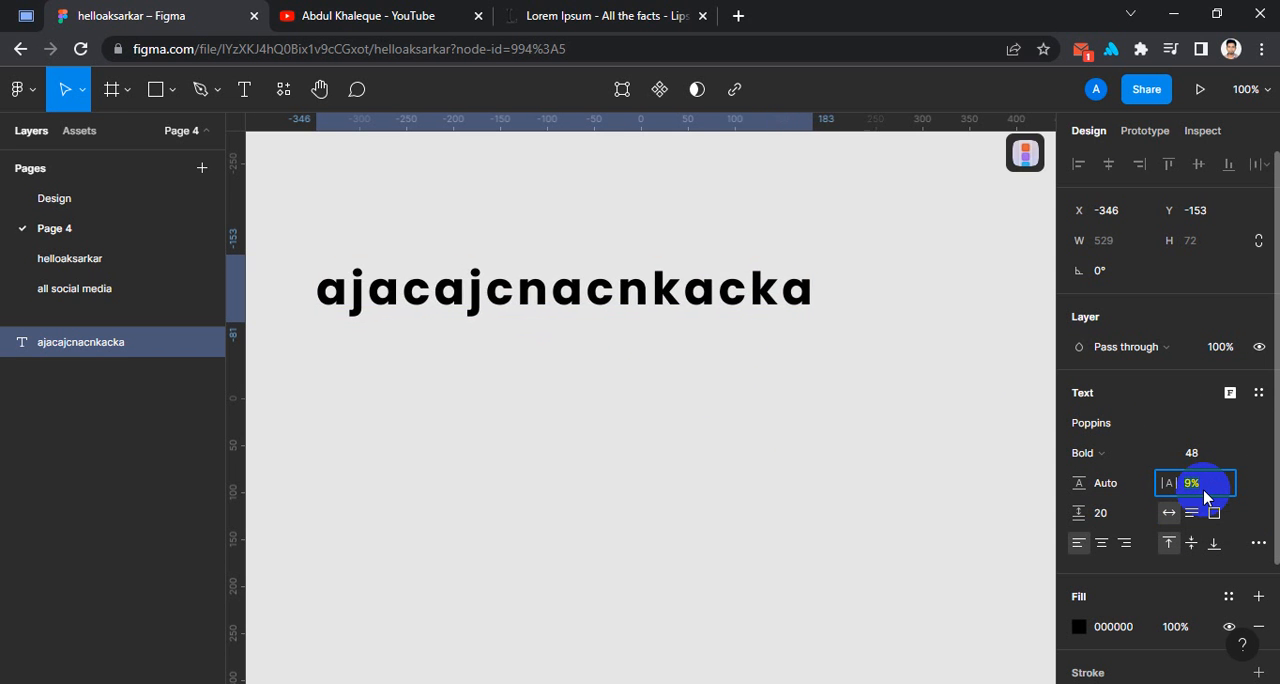
pyautogui.press('Up')
pyautogui.press('Up')
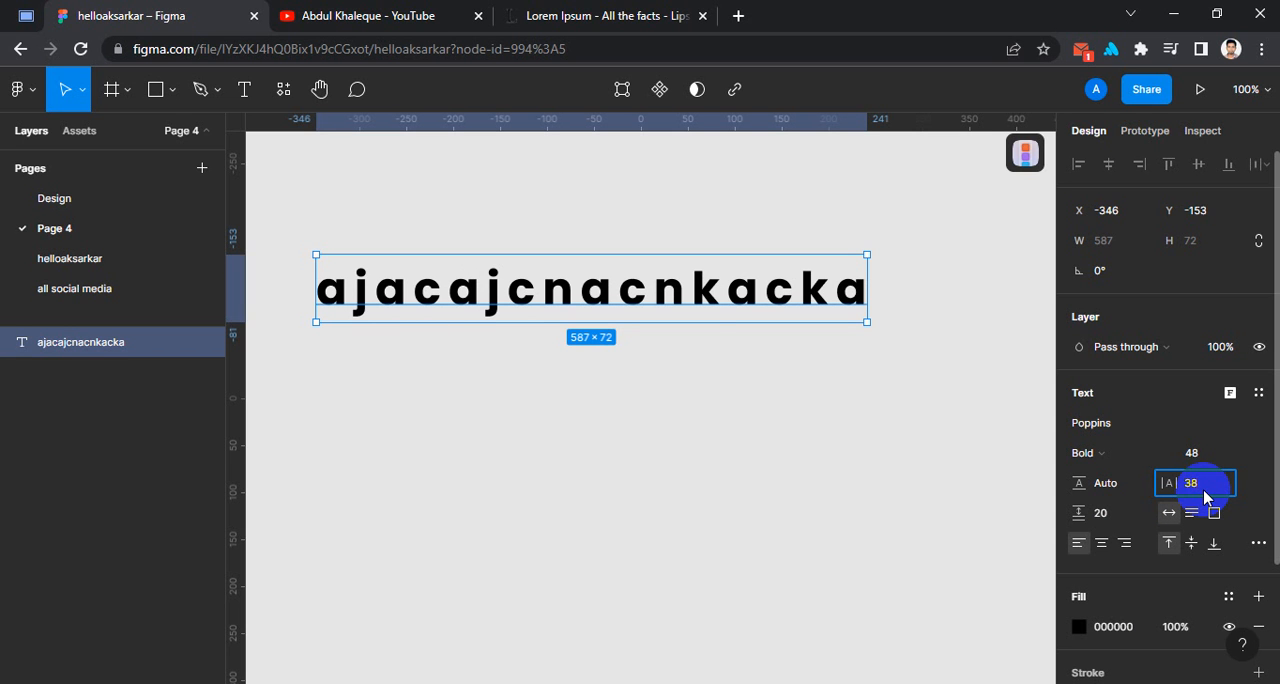
pyautogui.press('Return')
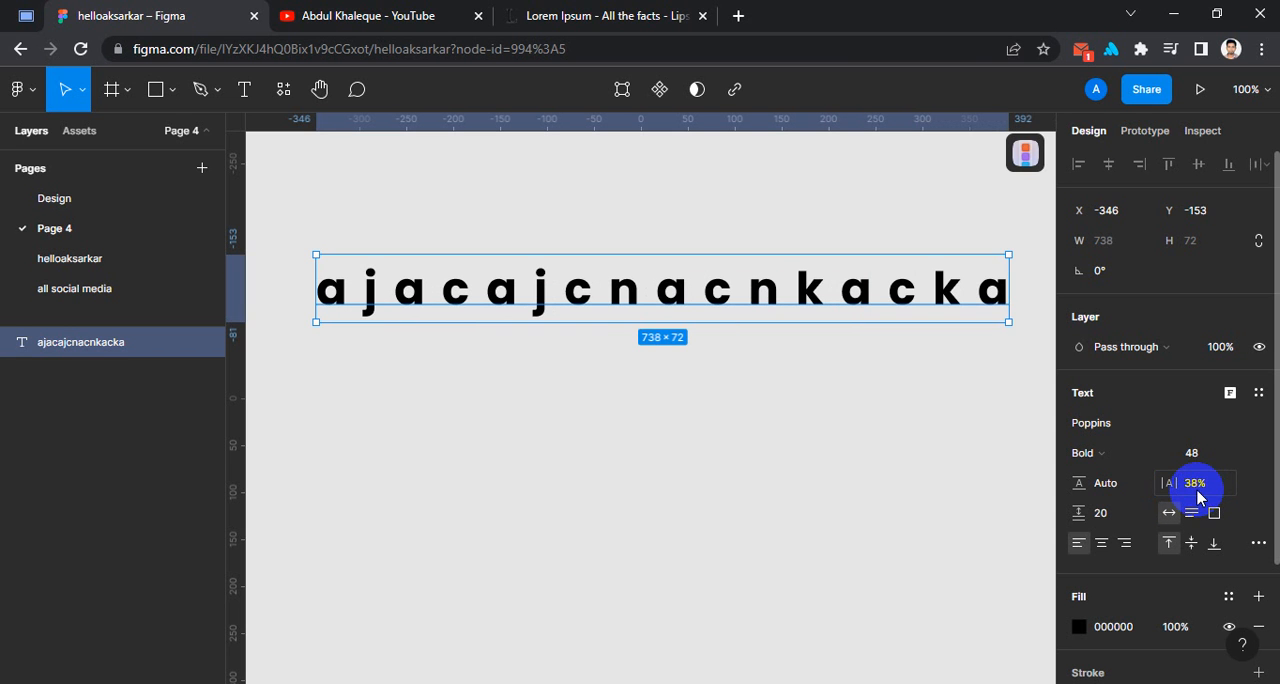
# Reduce the text's letter spacing in small decrements and finish by setting it to 0%.
pyautogui.click(1222, 490)
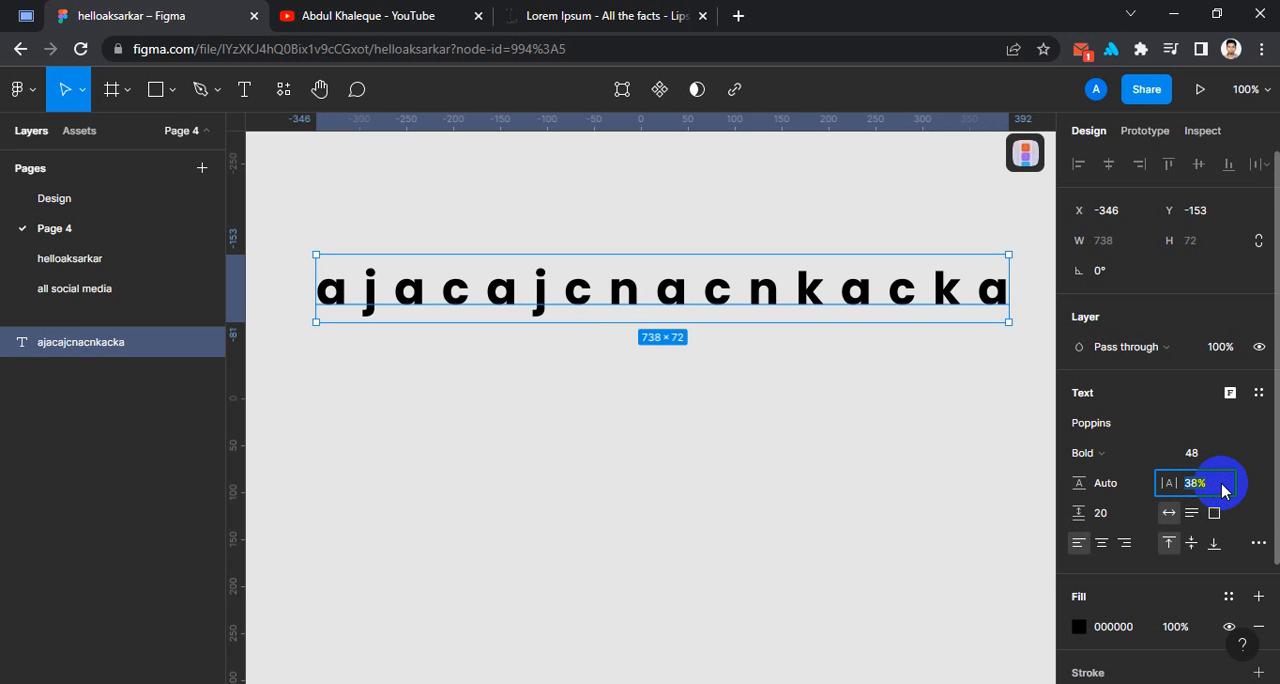
pyautogui.press('Down')
pyautogui.press('Down')
pyautogui.press('Down')
pyautogui.press('Down')
pyautogui.press('Down')
pyautogui.press('Down')
pyautogui.press('Down')
pyautogui.press('Down')
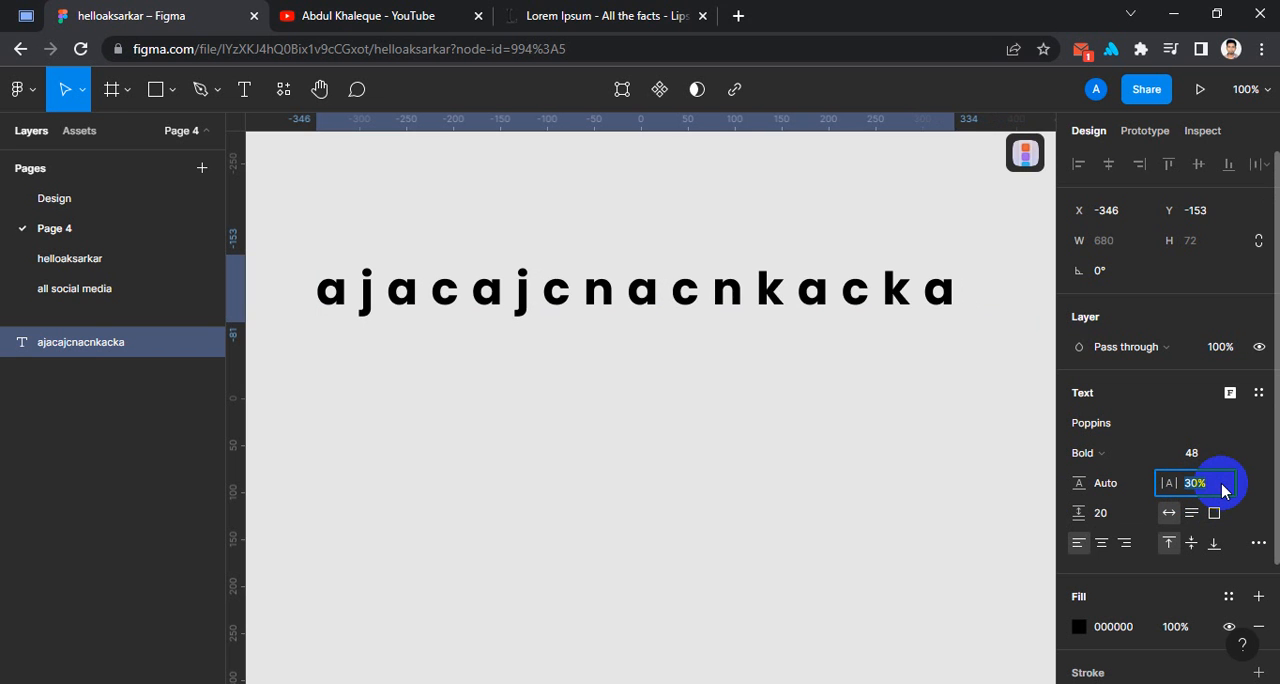
pyautogui.press('Down')
pyautogui.press('Down')
pyautogui.press('Down')
pyautogui.press('Down')
pyautogui.press('Down')
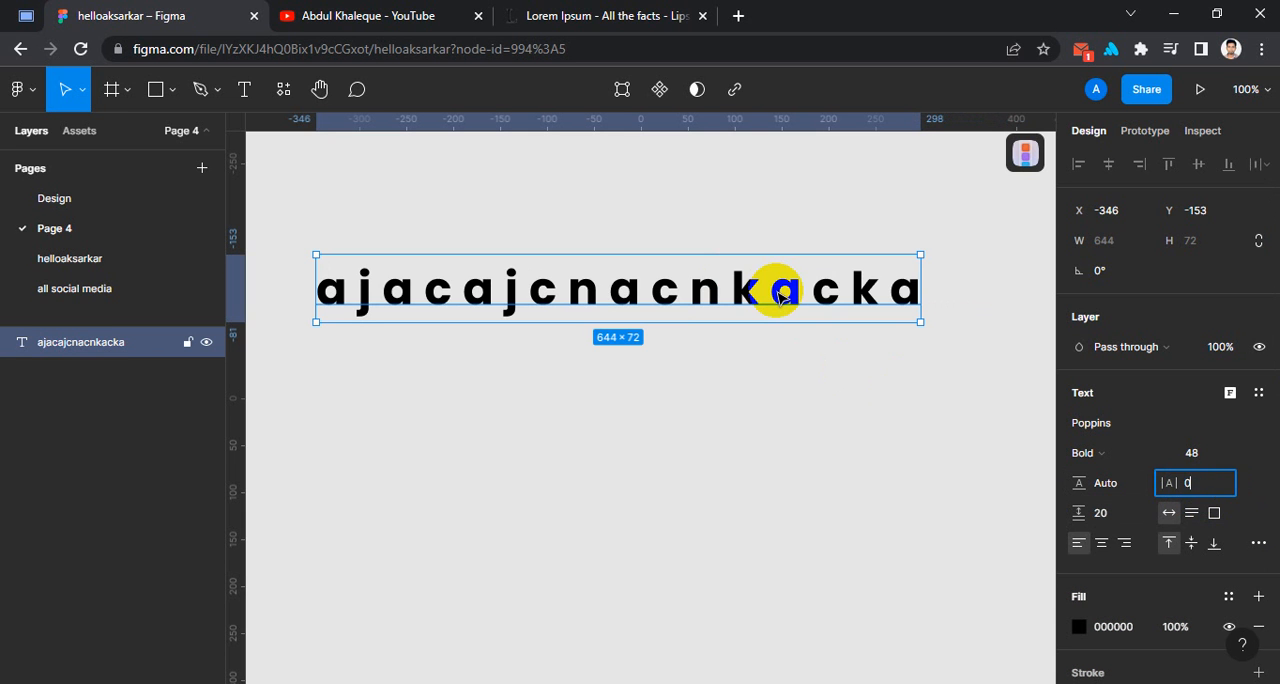
pyautogui.press('Return')
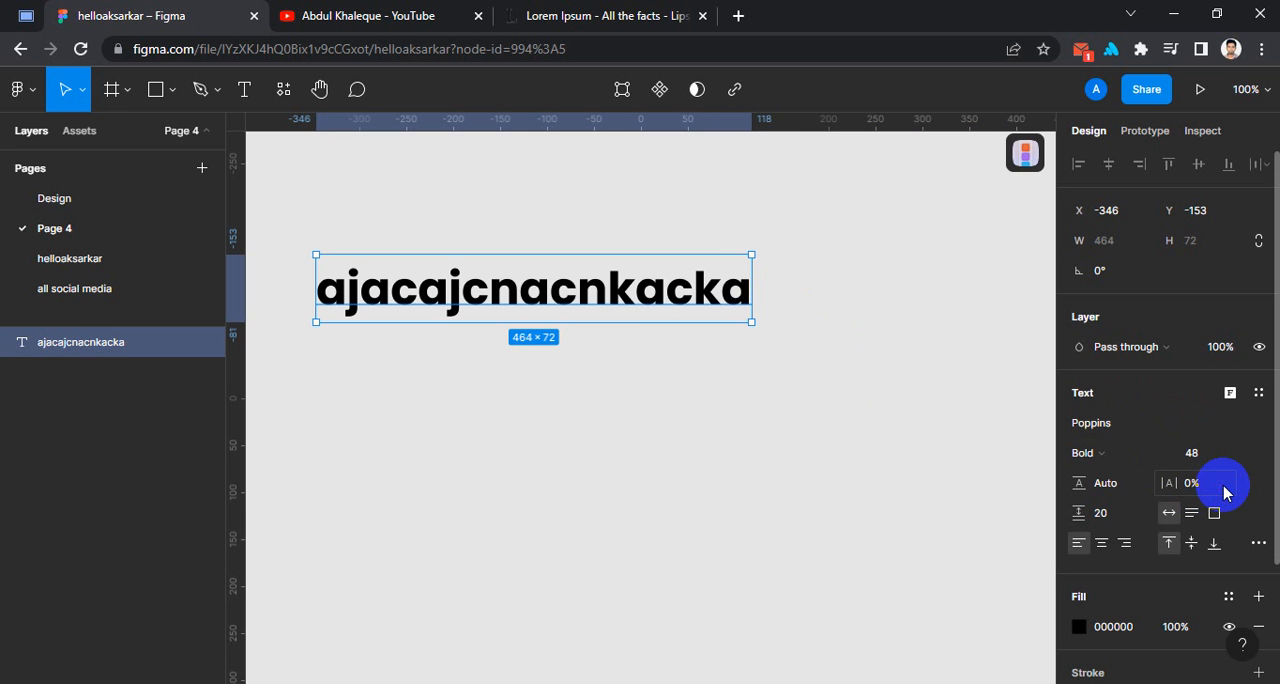
# Set the text's letter spacing to 24% and return it to 0%.
pyautogui.write('24')
pyautogui.press('Return')
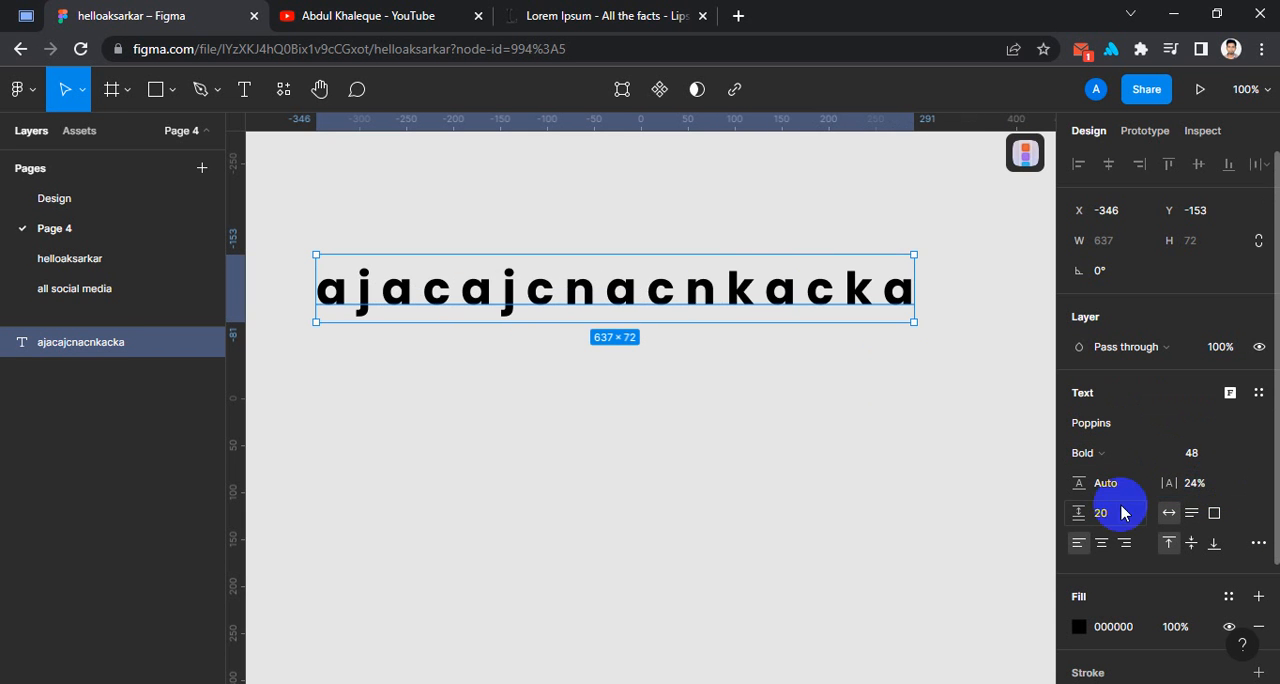
pyautogui.click(1215, 488)
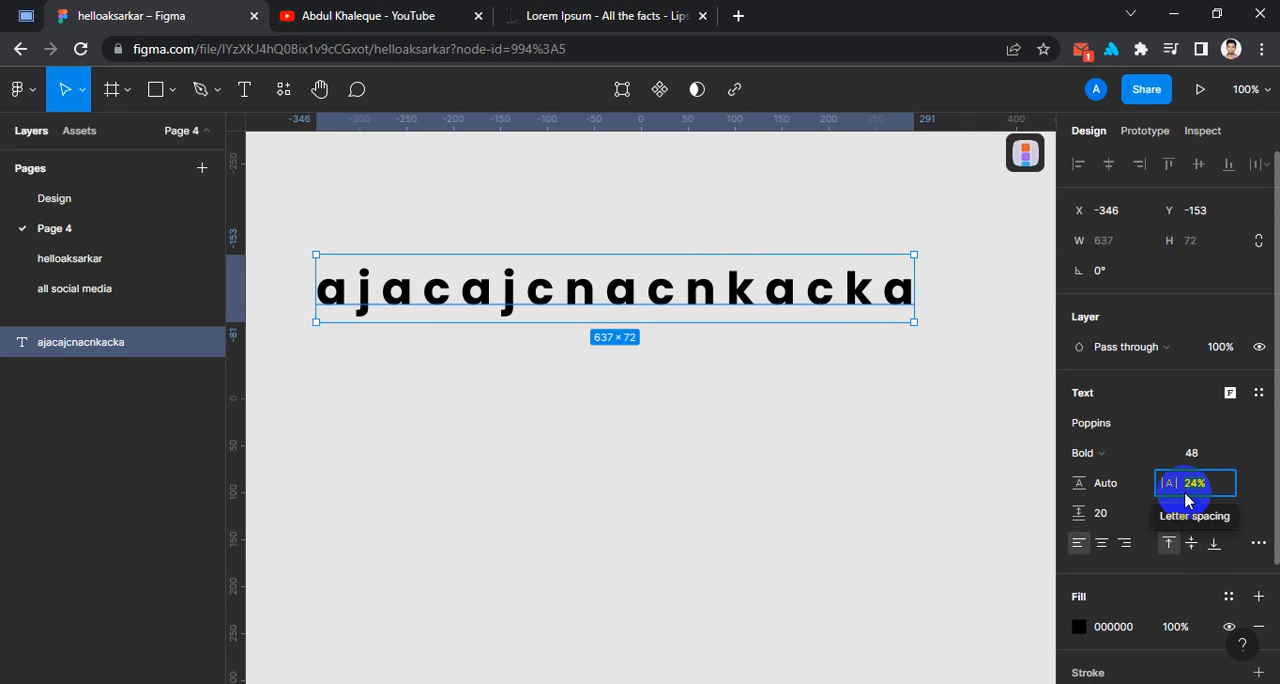
pyautogui.press('BackSpace')
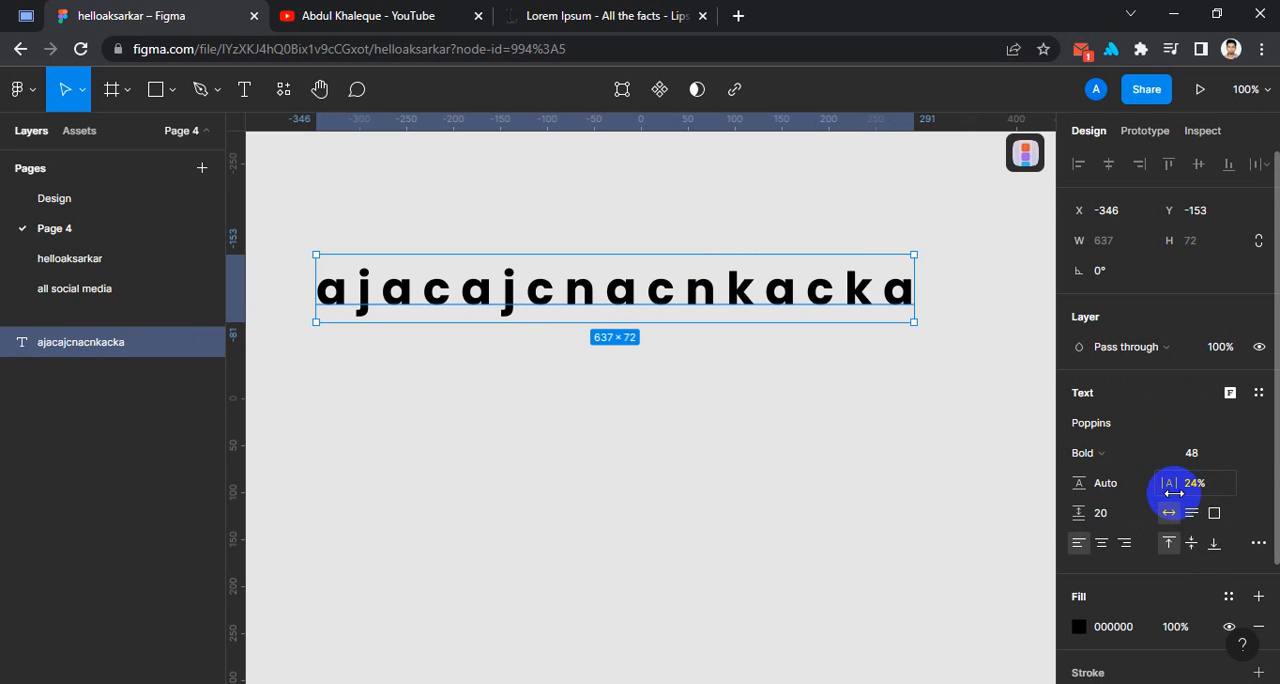
pyautogui.click(1220, 488)
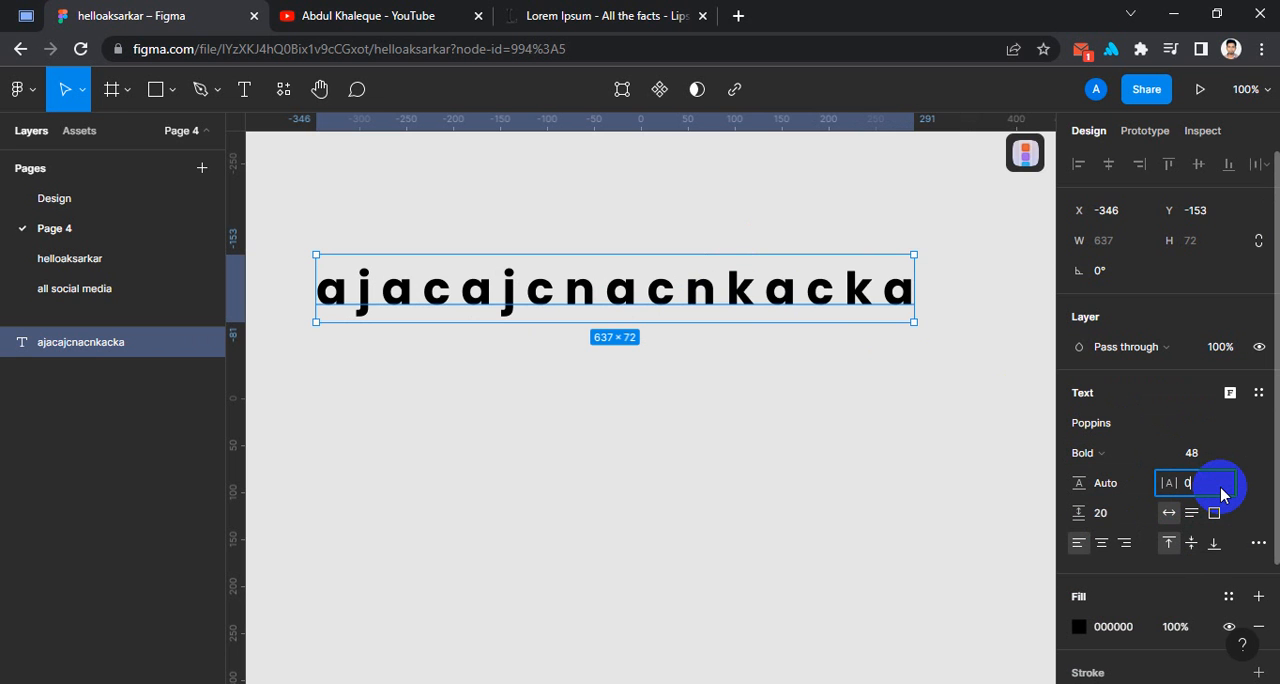
pyautogui.write('0')
pyautogui.press('Return')
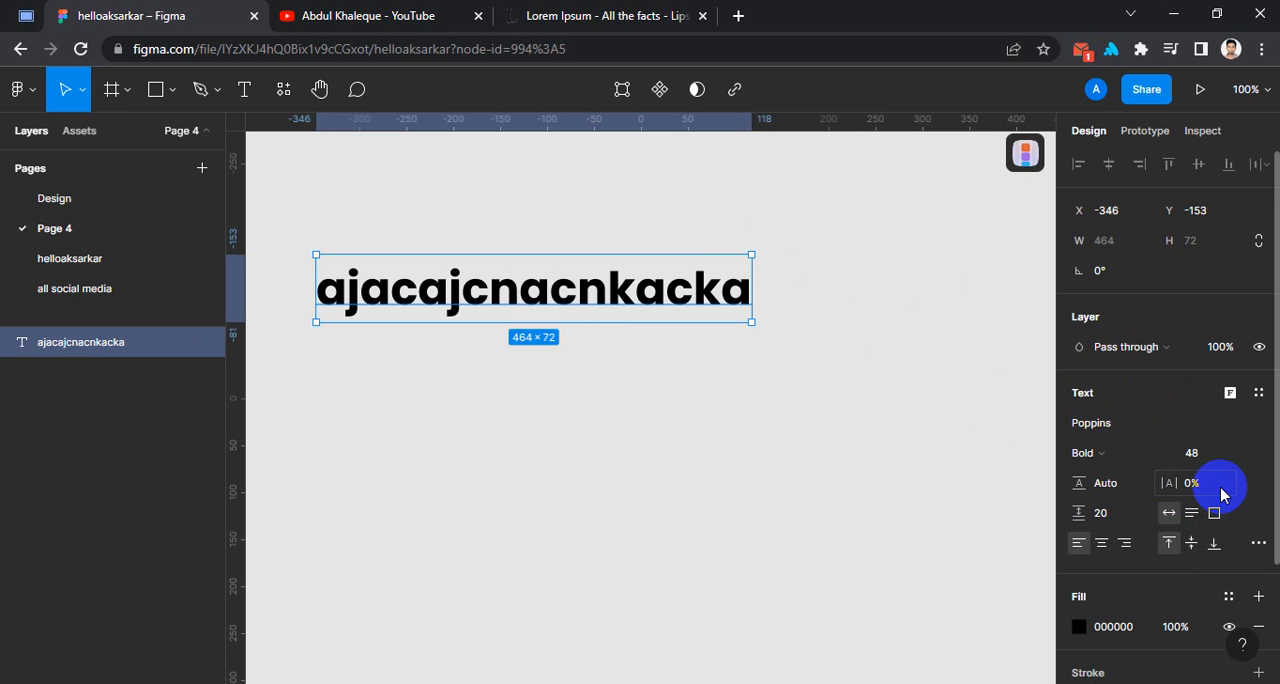
# Delete the "ajacajcnacnkacka" text layer from the canvas.
pyautogui.moveTo(597, 308); pyautogui.dragTo(583, 255)
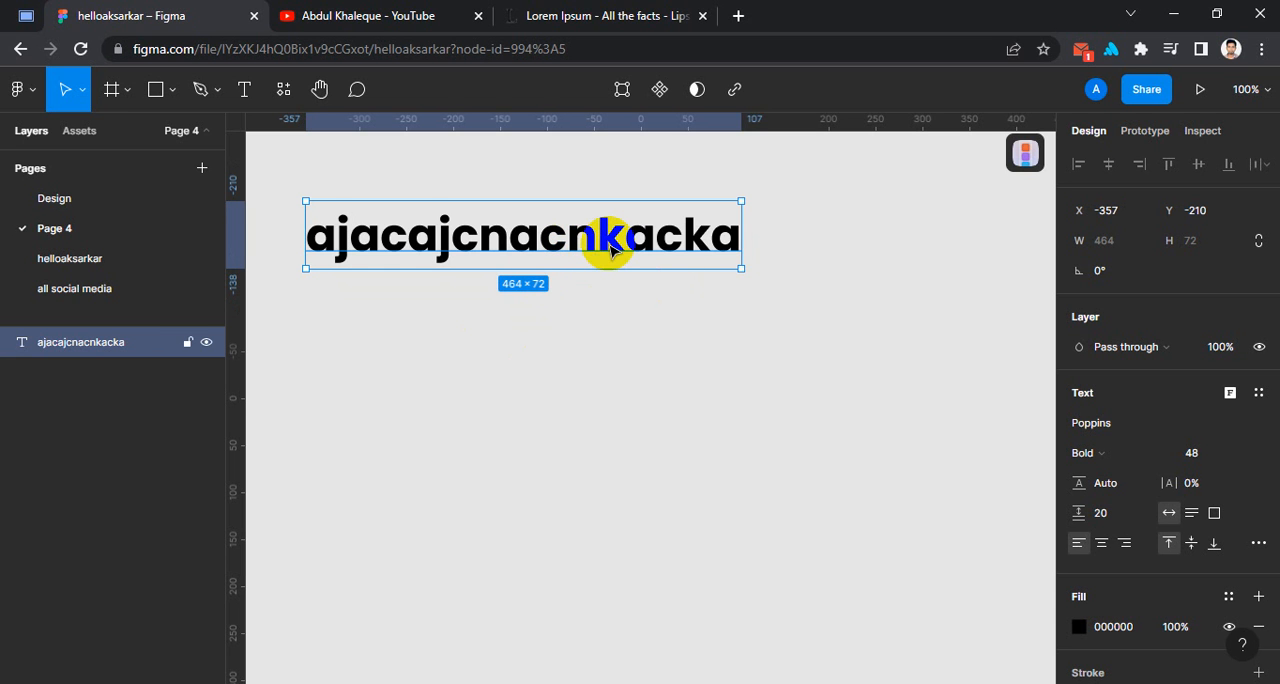
pyautogui.moveTo(610, 247); pyautogui.dragTo(605, 237)
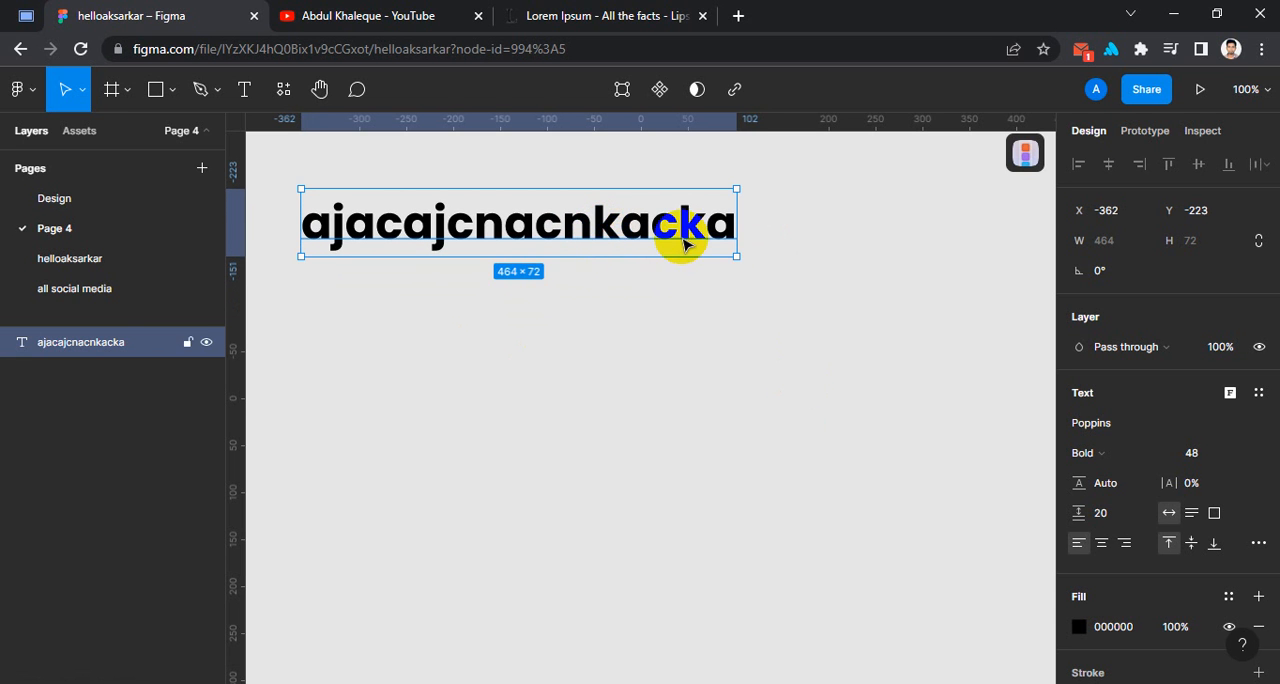
pyautogui.press('Delete')
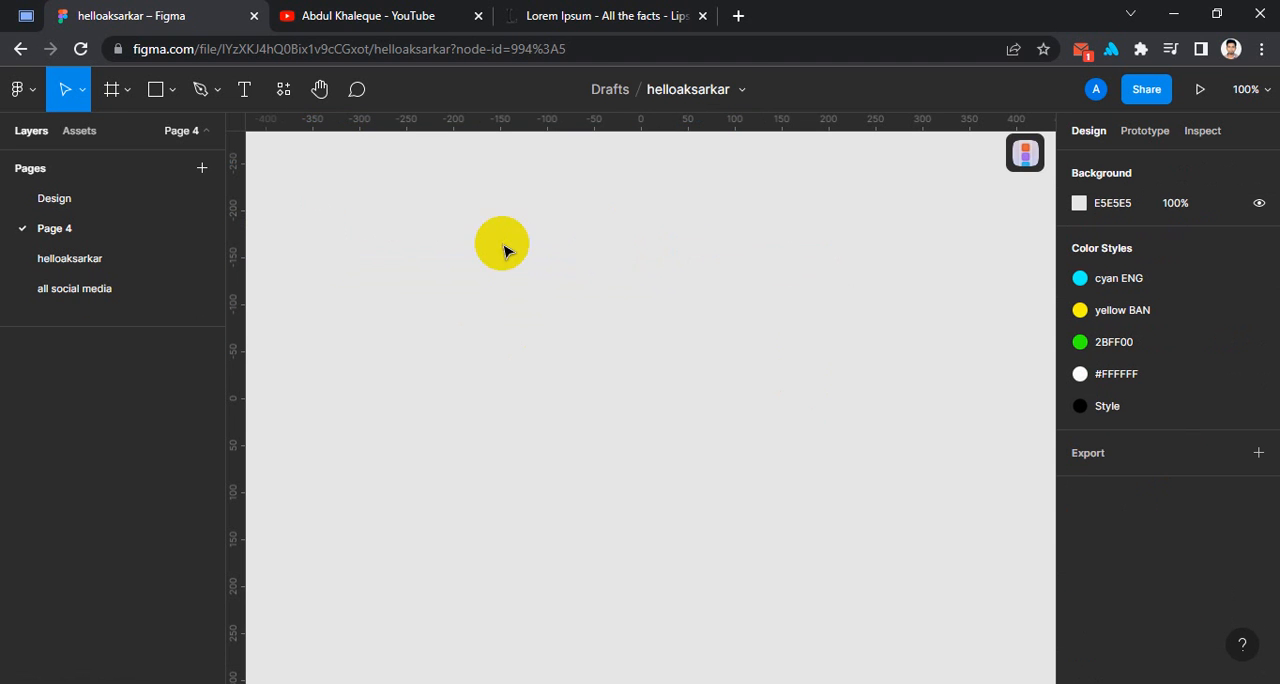
# Draw a fixed-size text box about 291 × 125 on the empty canvas with the Text tool.
pyautogui.click(249, 94)
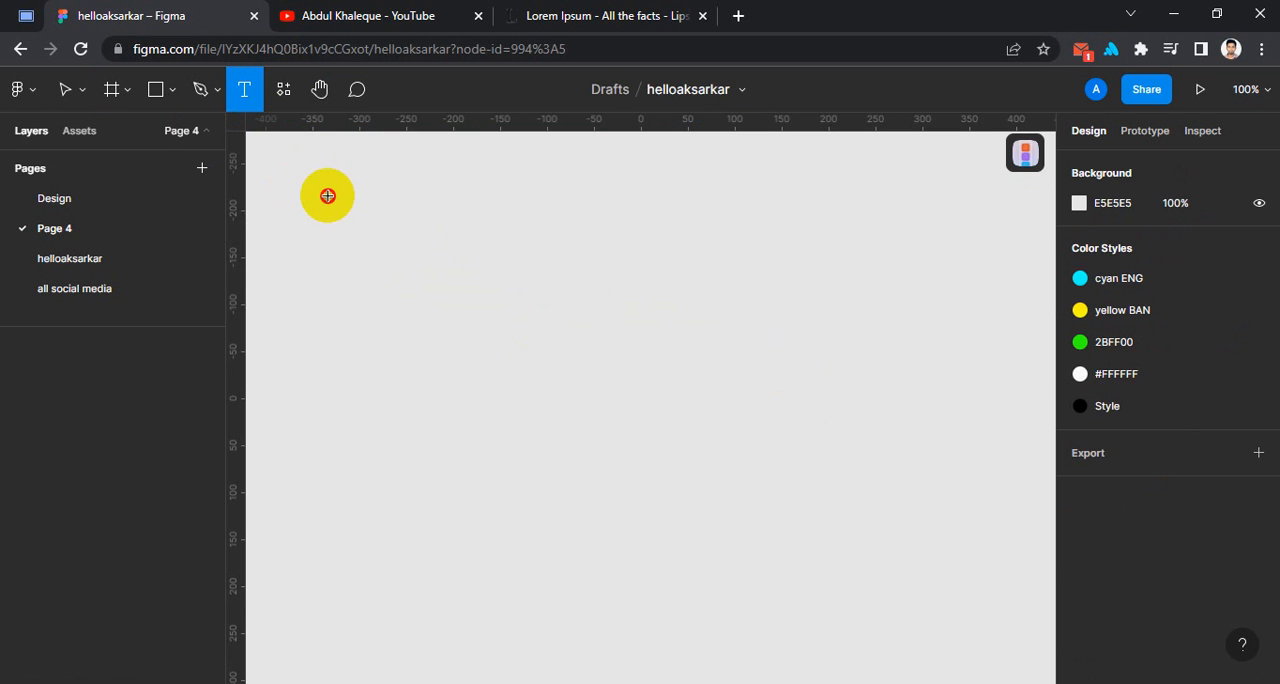
pyautogui.moveTo(301, 183); pyautogui.dragTo(356, 188)
pyautogui.moveTo(315, 148); pyautogui.dragTo(576, 420)
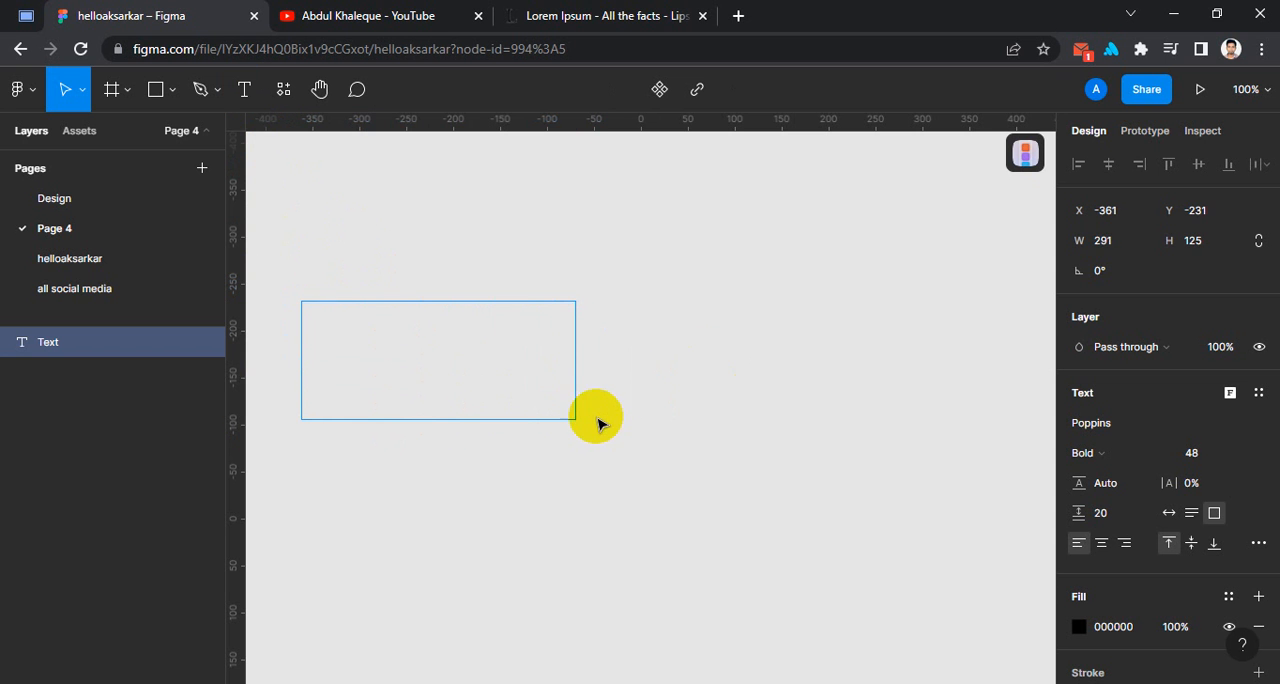
# Copy the highlighted opening Lorem Ipsum passage from the lipsum.com page and paste it into the empty Figma text box.
pyautogui.click(605, 15)
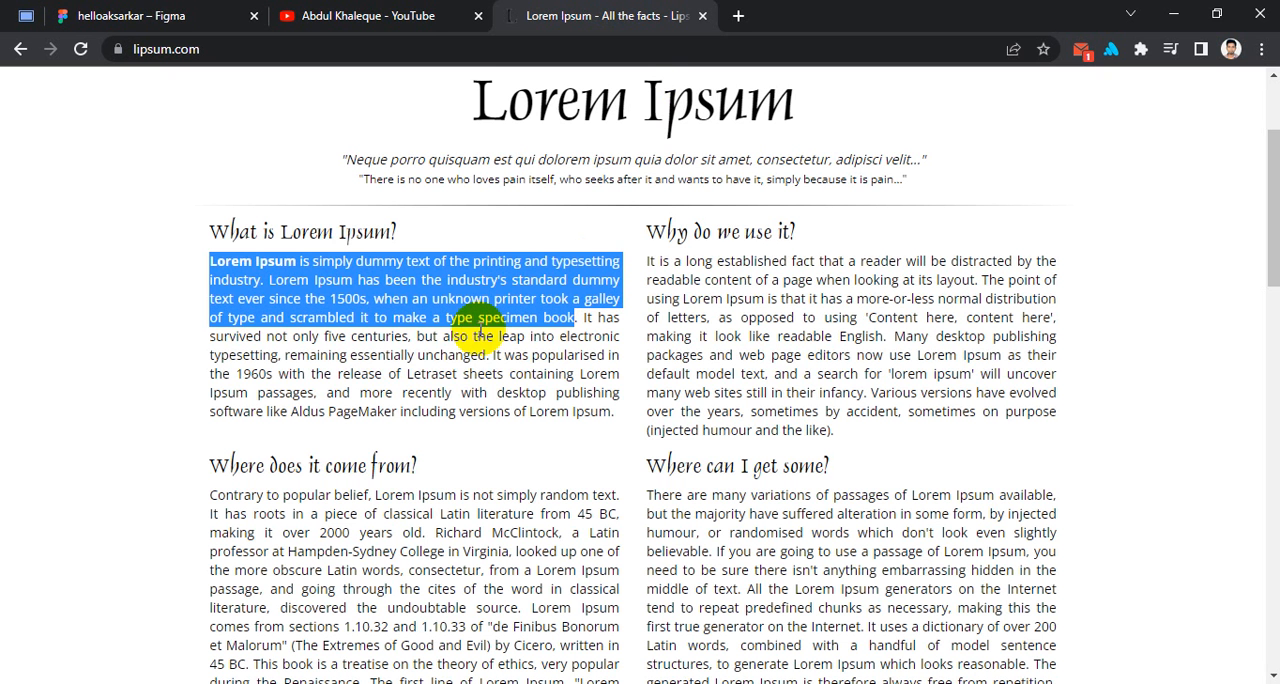
pyautogui.rightClick(340, 285)
pyautogui.click(374, 304)
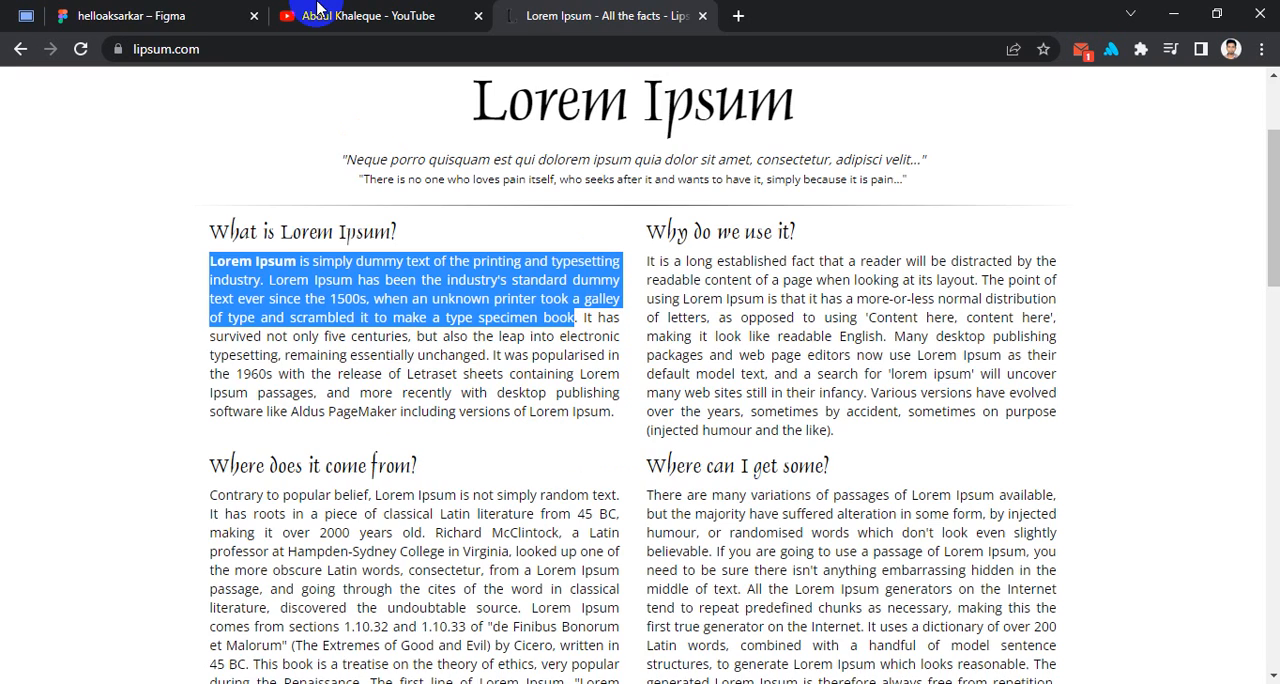
pyautogui.click(187, 10)
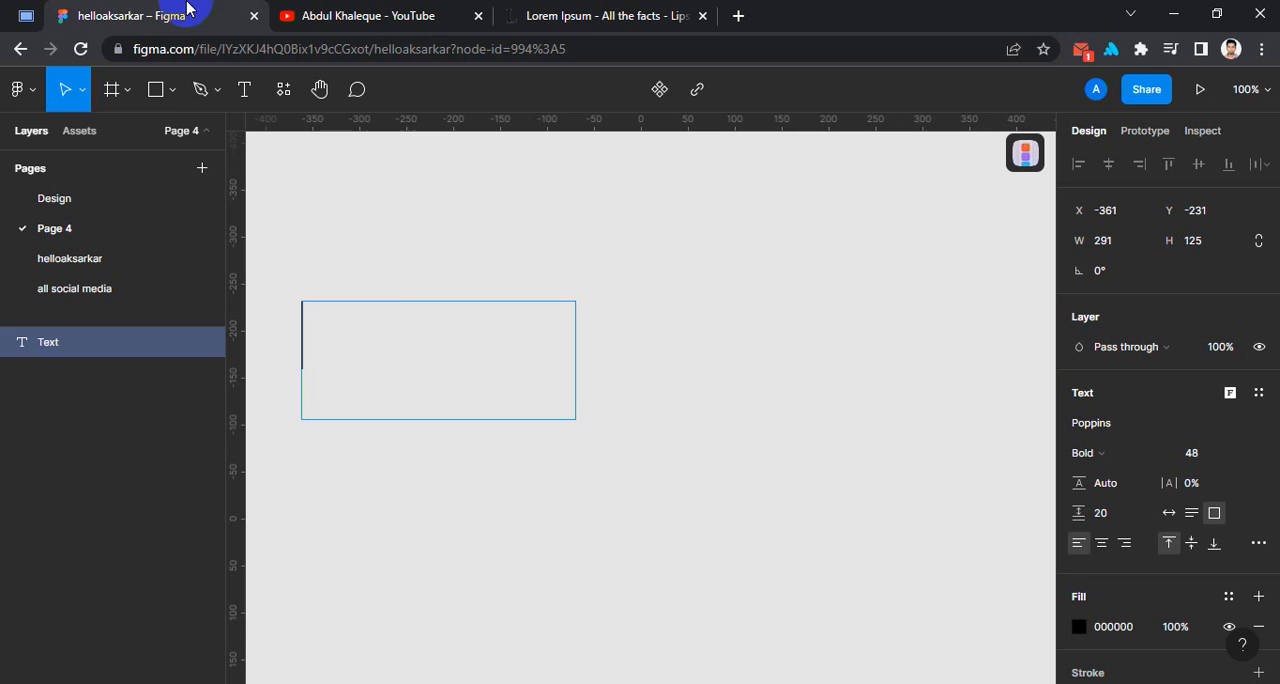
pyautogui.rightClick(312, 324)
pyautogui.click(343, 358)
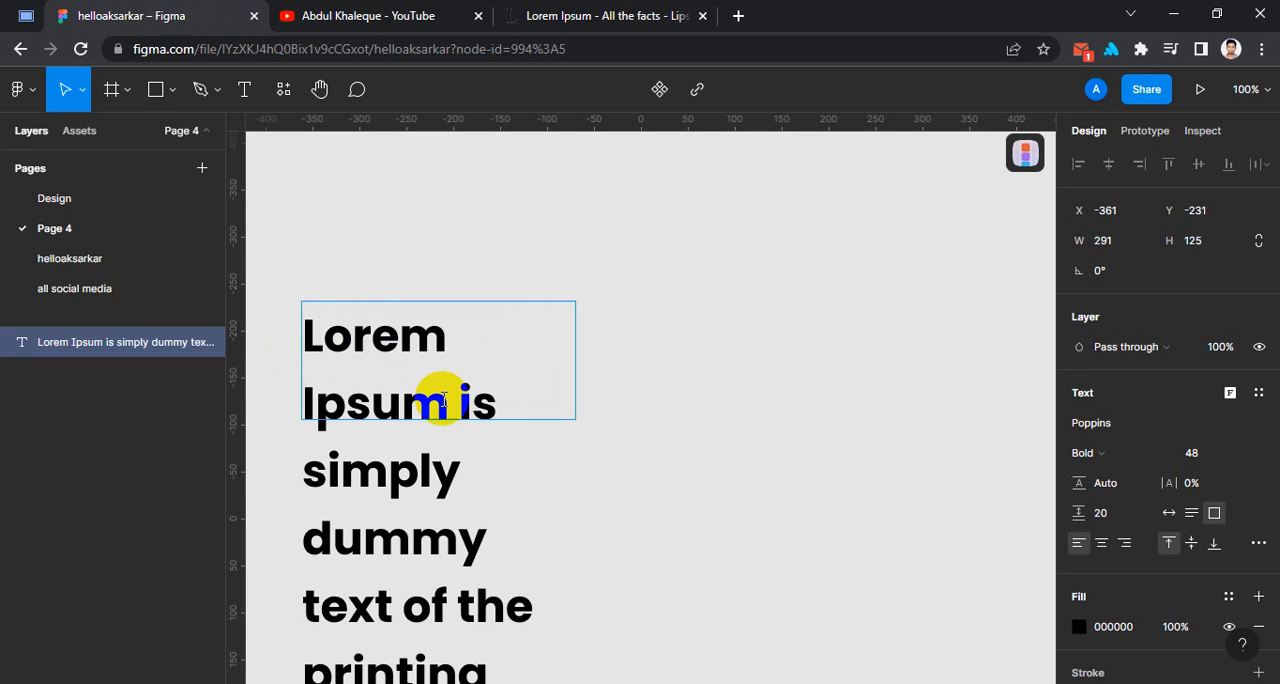
# Reposition the Lorem Ipsum text box to about X -344, Y -372 and set its font size to 12.
pyautogui.moveTo(400, 330); pyautogui.dragTo(417, 206)
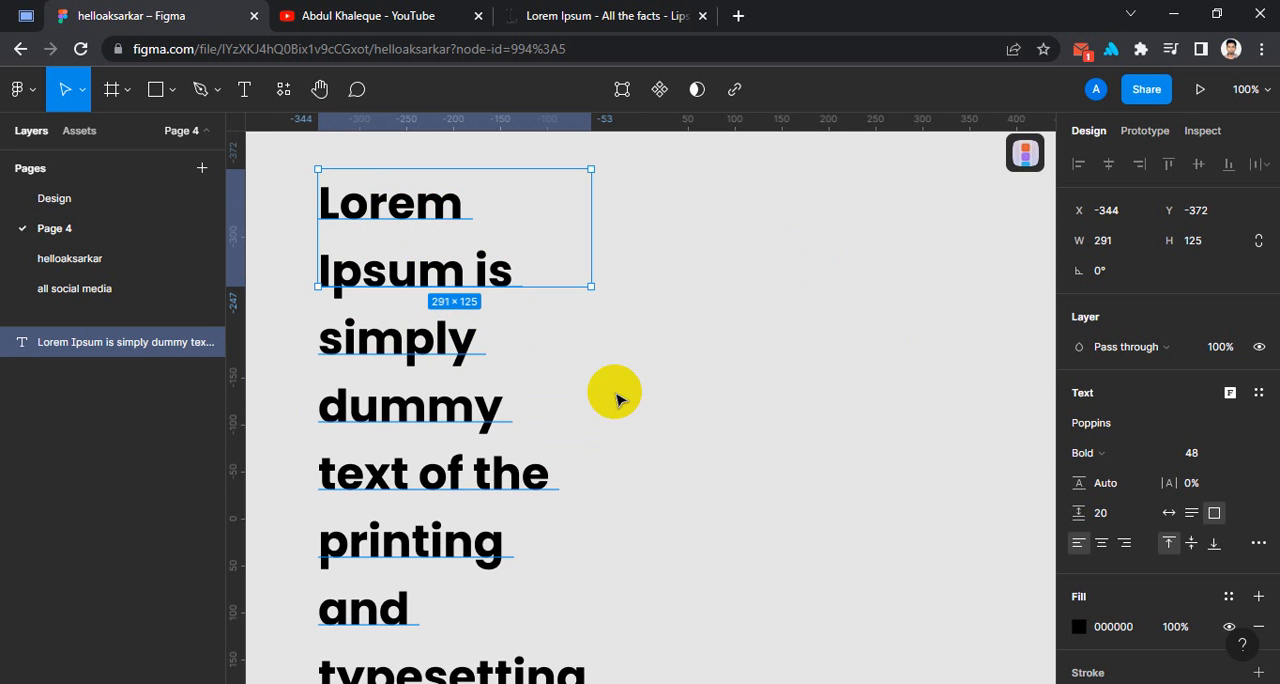
pyautogui.click(1201, 460)
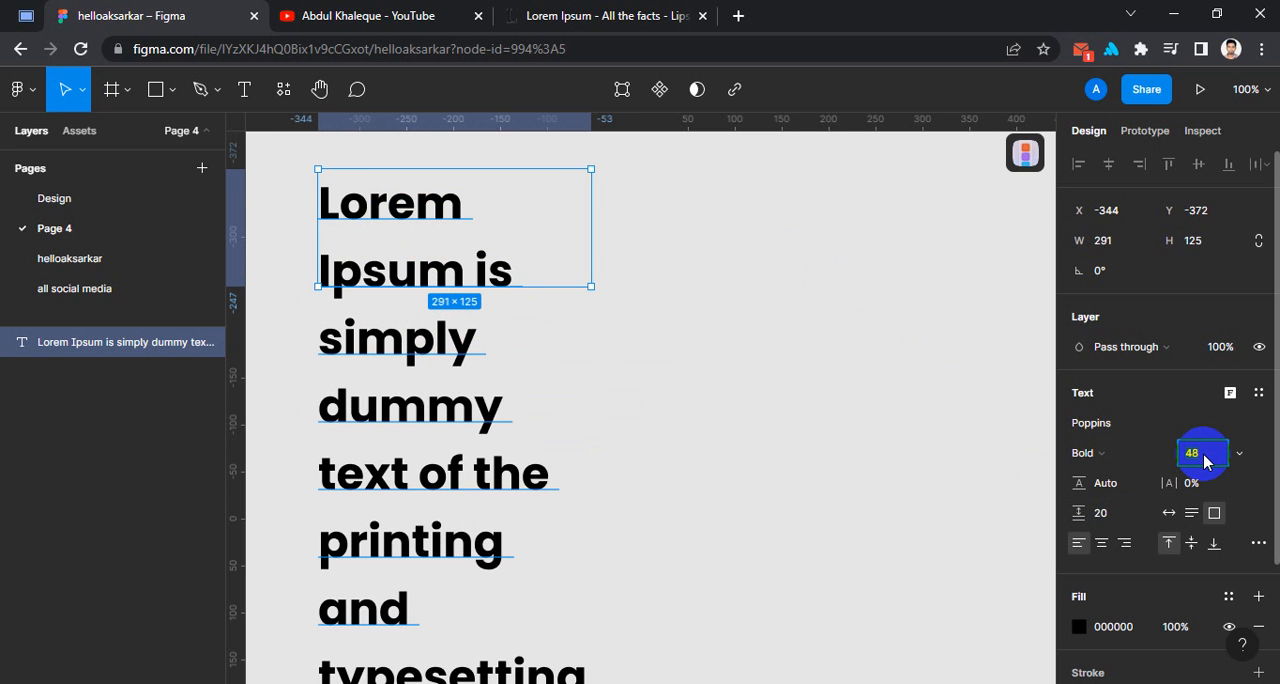
pyautogui.press('Return')
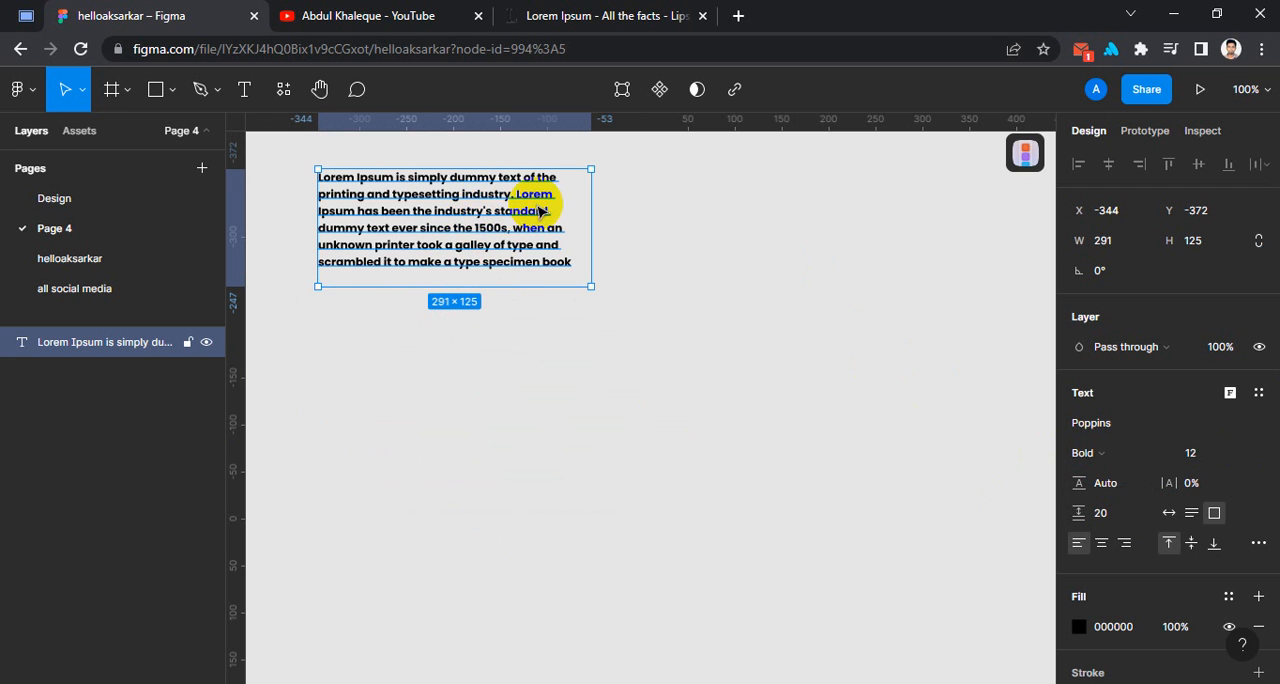
# Set the paragraph's font weight to Regular and reposition it to about X -246, Y -235.
pyautogui.click(1100, 452)
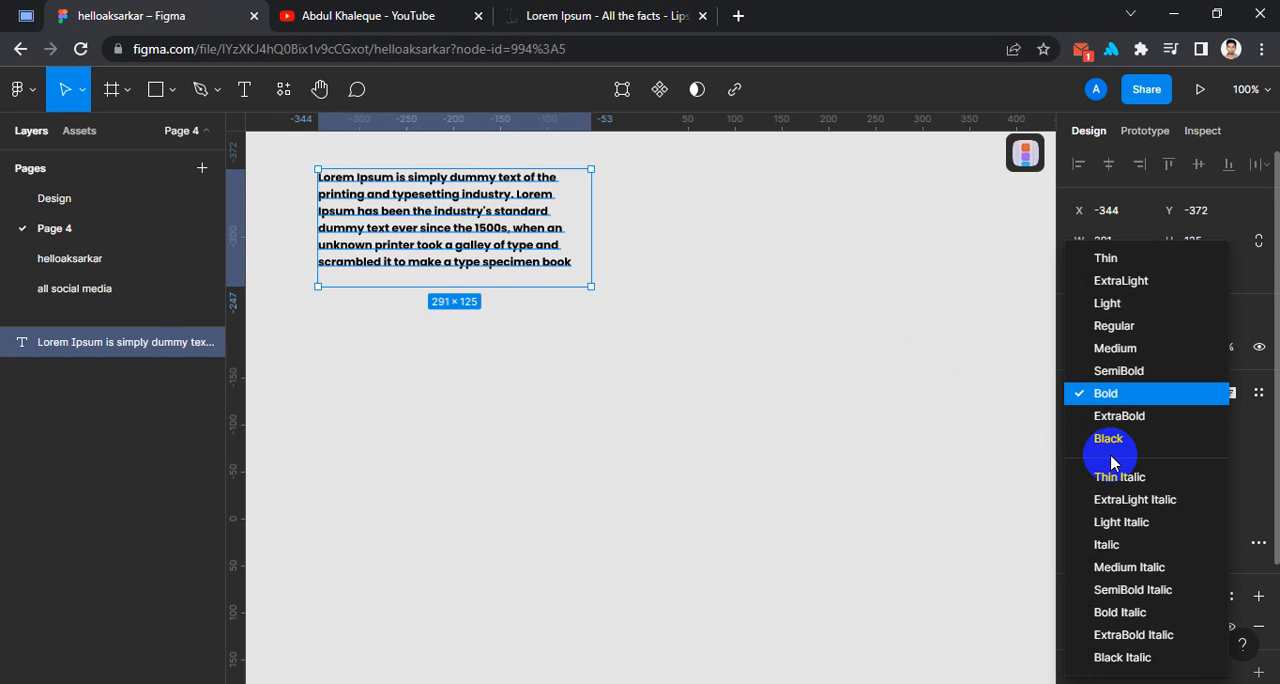
pyautogui.click(1136, 332)
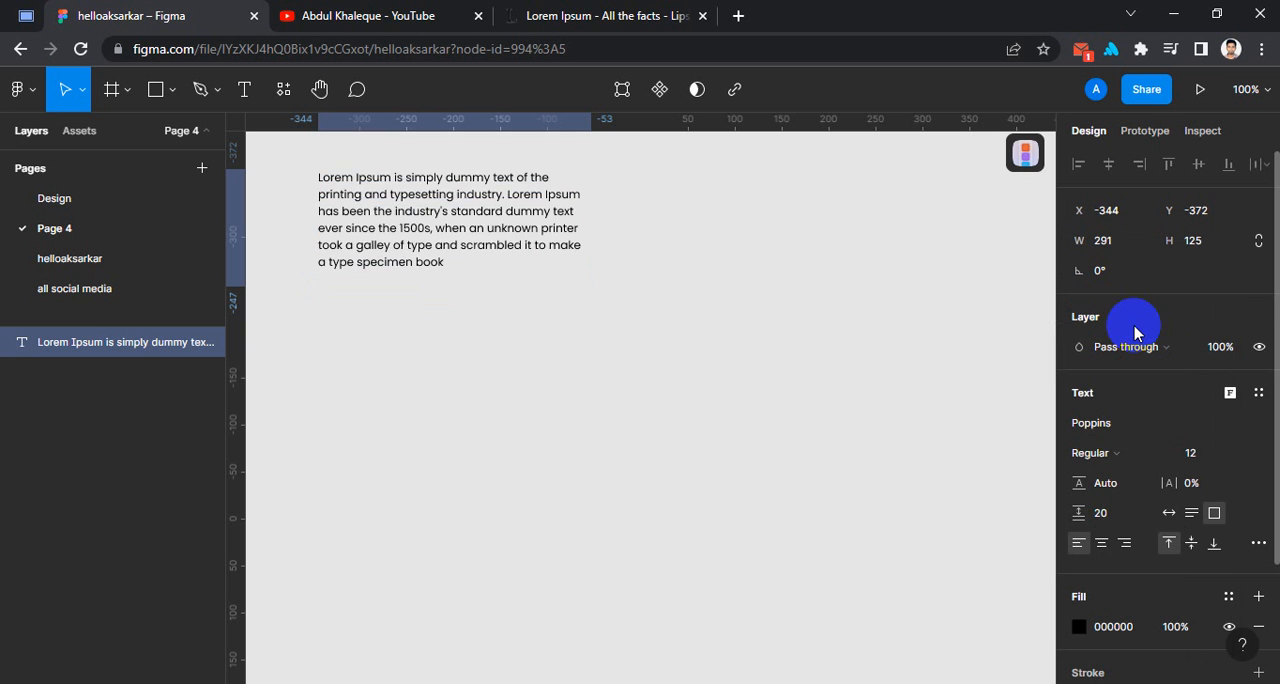
pyautogui.moveTo(471, 229); pyautogui.dragTo(528, 347)
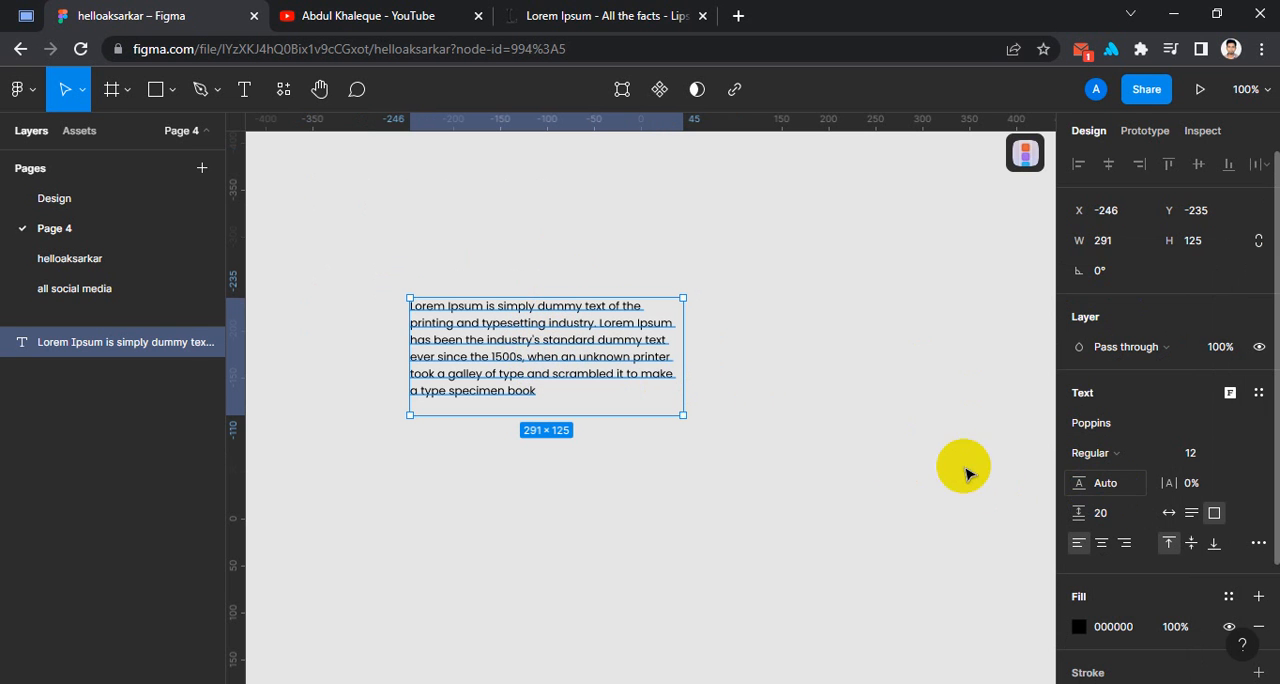
# Set the paragraph's line height to 40.
pyautogui.click(1116, 485)
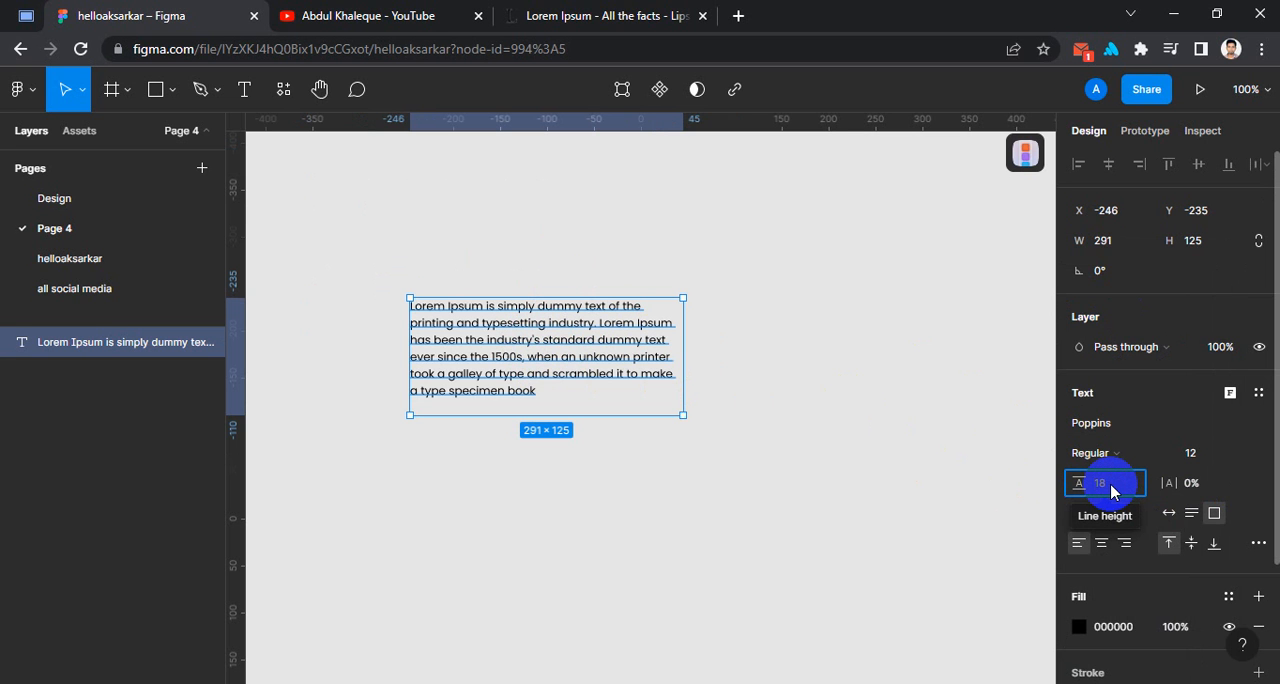
pyautogui.write('40')
pyautogui.press('Return')
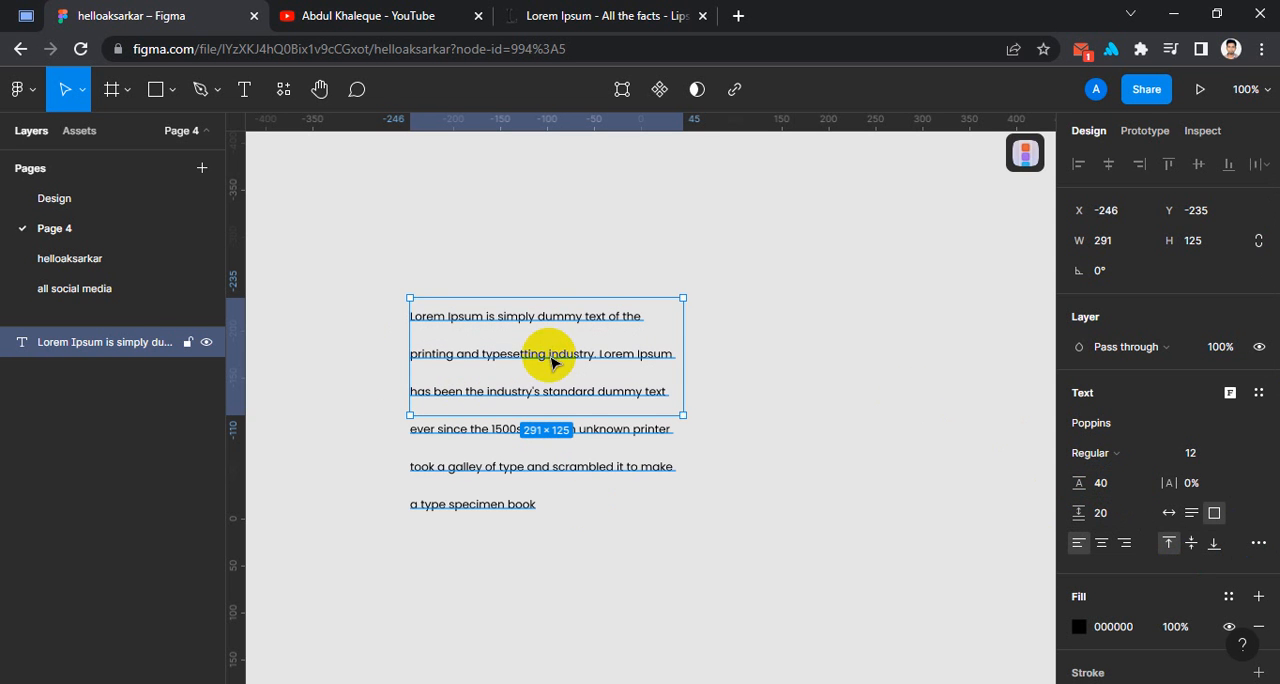
# Reposition the paragraph to about X -261, Y -279 and restore its line height to Auto.
pyautogui.moveTo(587, 315); pyautogui.dragTo(572, 272)
pyautogui.click(1112, 488)
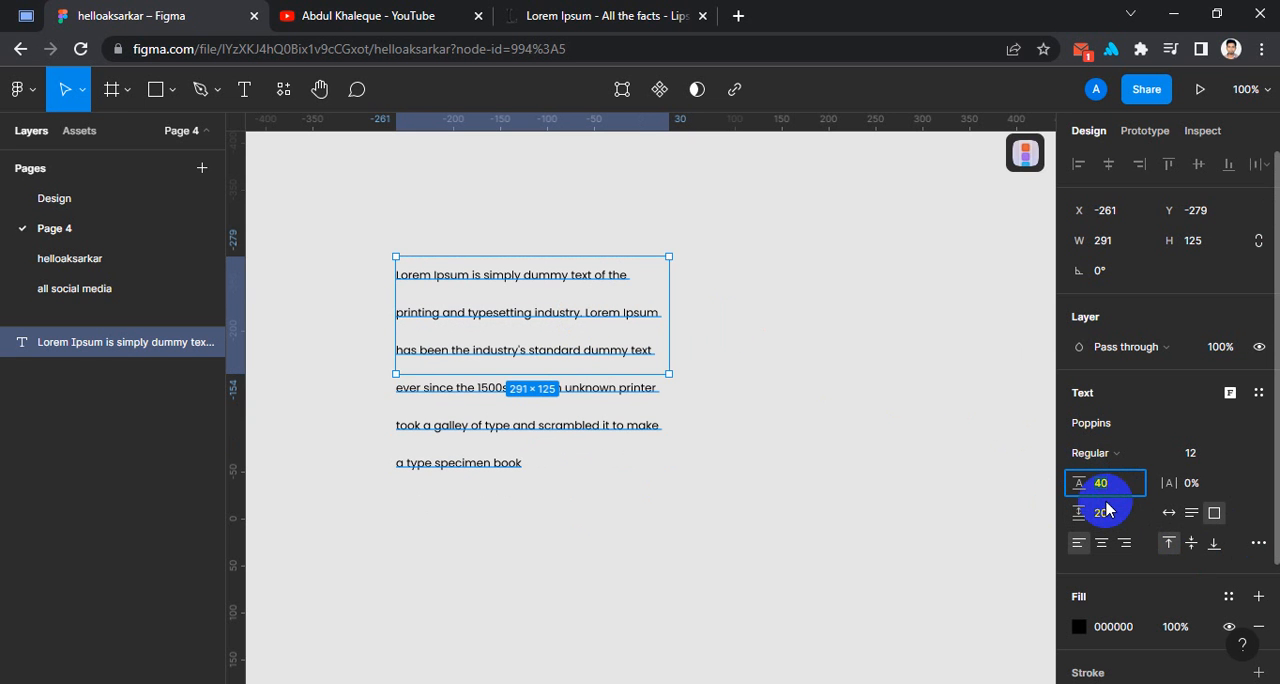
pyautogui.click(1121, 486)
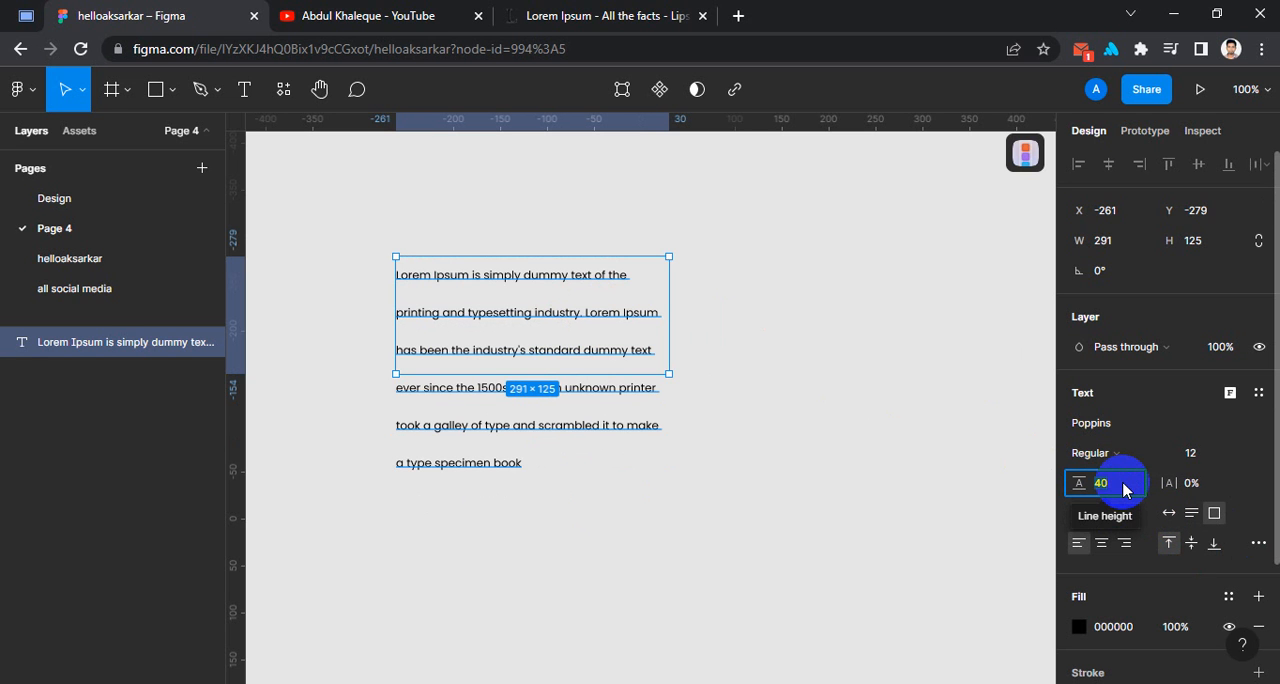
pyautogui.press('BackSpace')
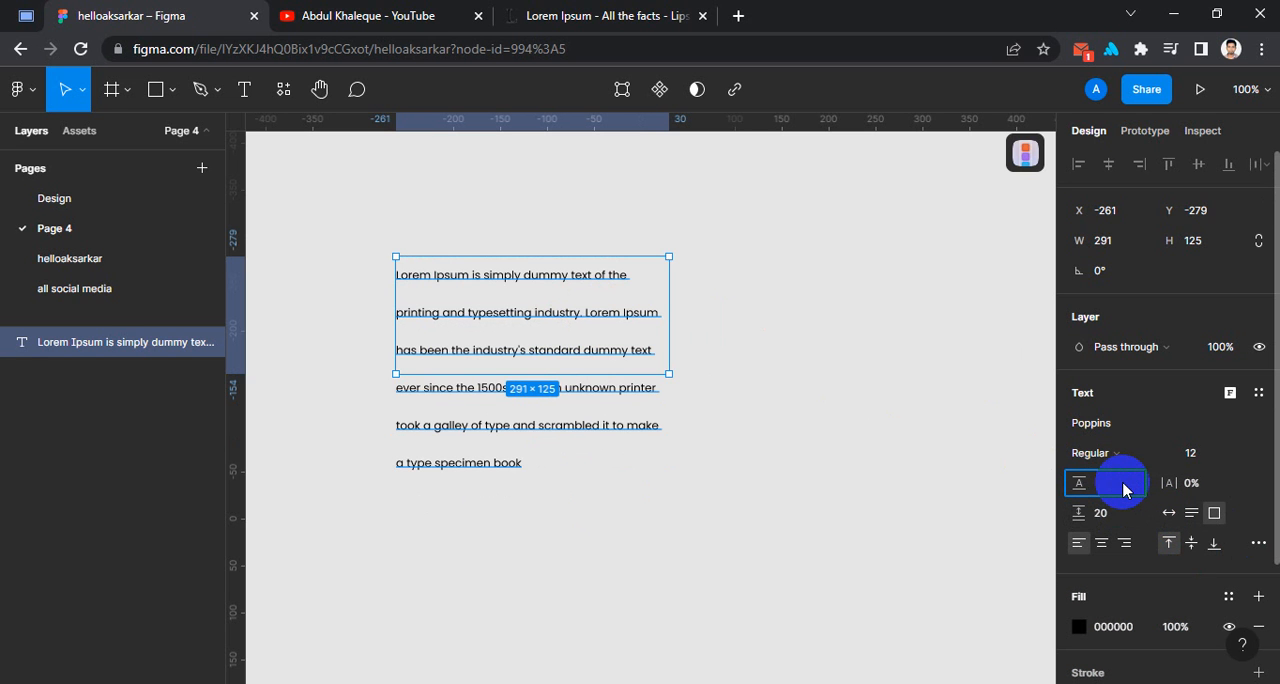
pyautogui.press('Return')
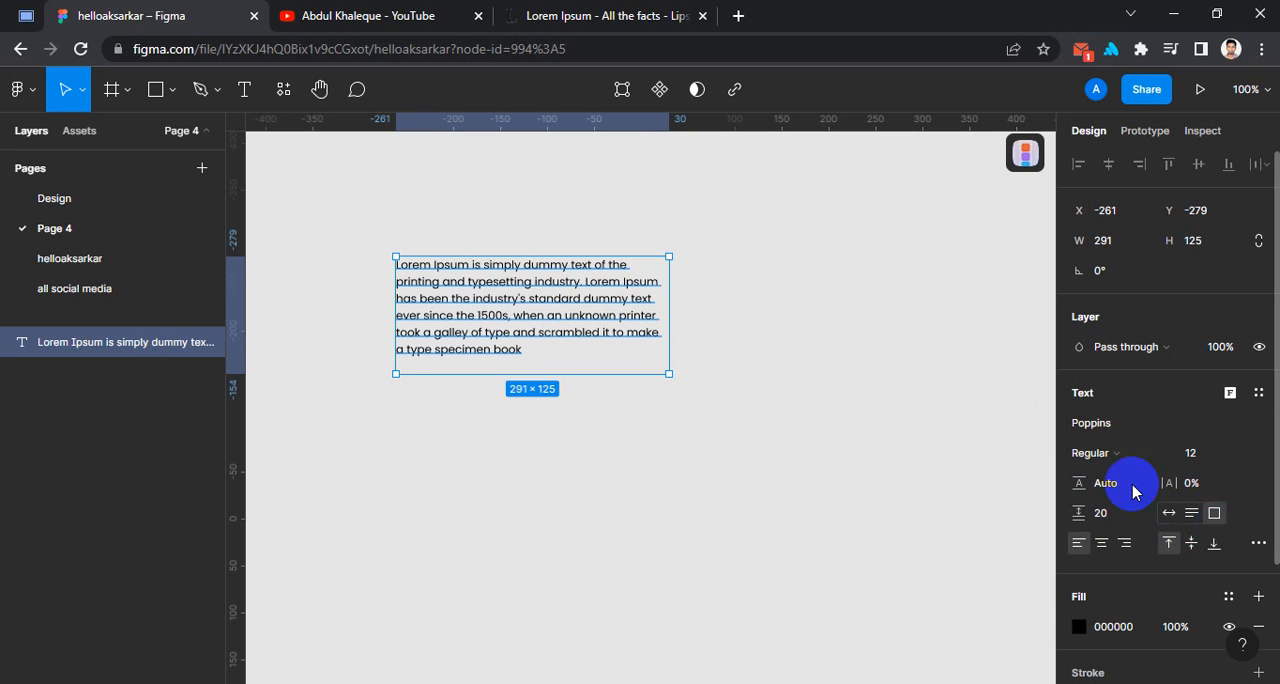
# Append a long run of filler letters beginning "cajcacnjacnj" after "book", extending the paragraph past the text box's lower edge.
pyautogui.doubleClick(522, 350)
pyautogui.click(550, 348)
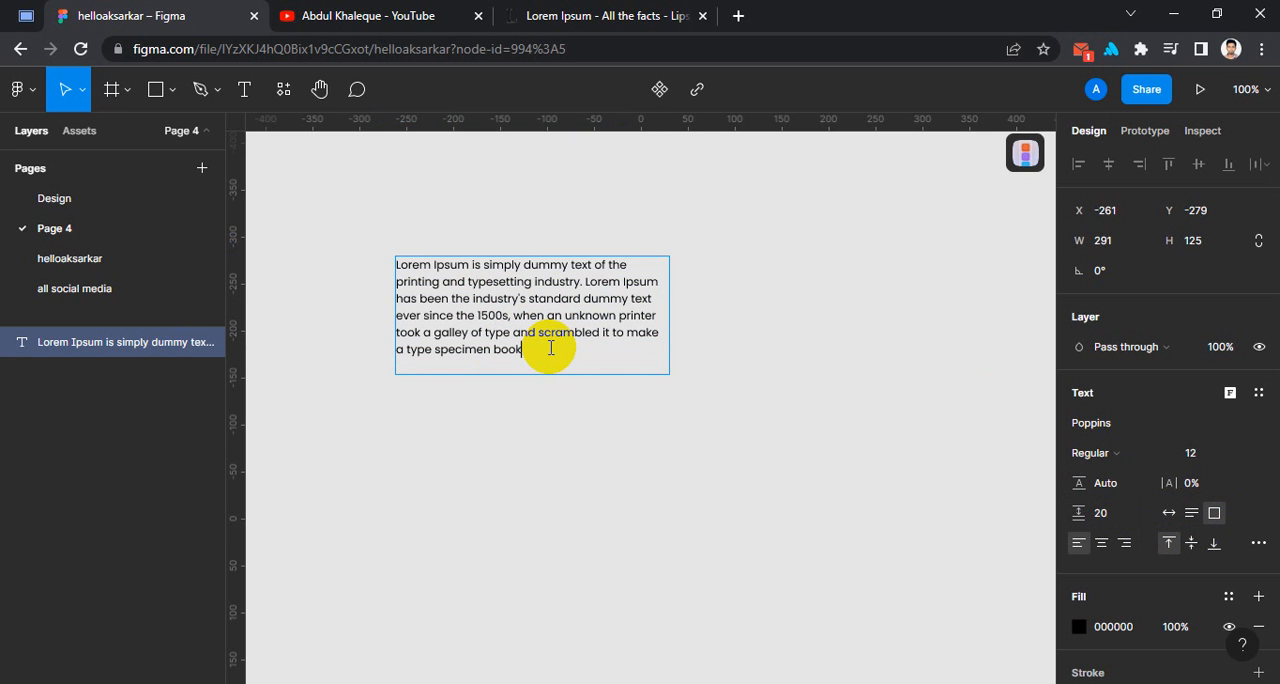
pyautogui.write('cajocnjacnj')
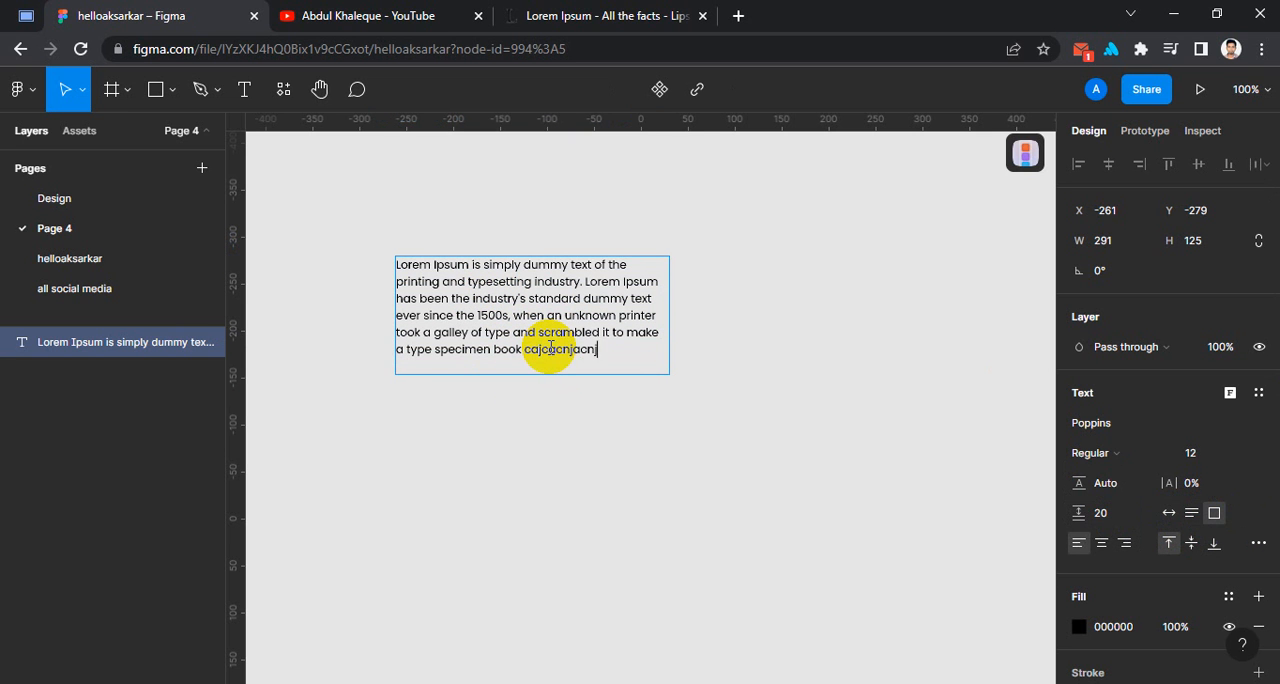
pyautogui.write('ancjancjanjncjancj')
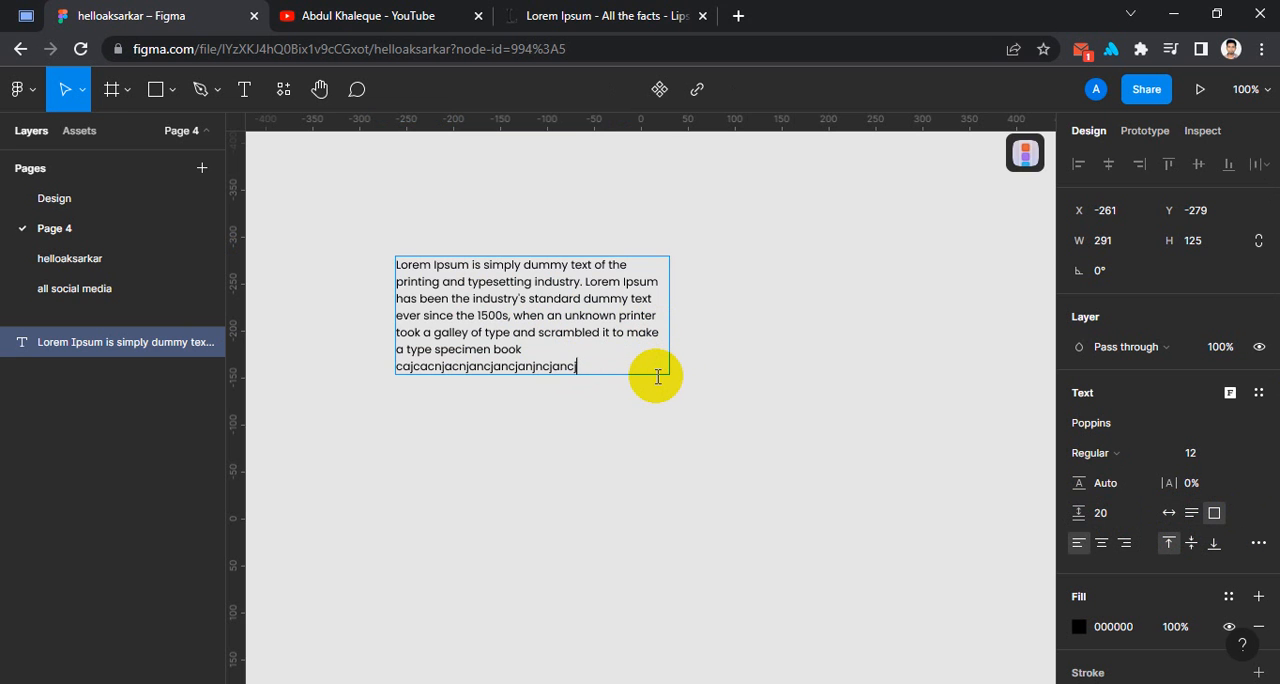
pyautogui.write('ajcbjabcajcbjacj')
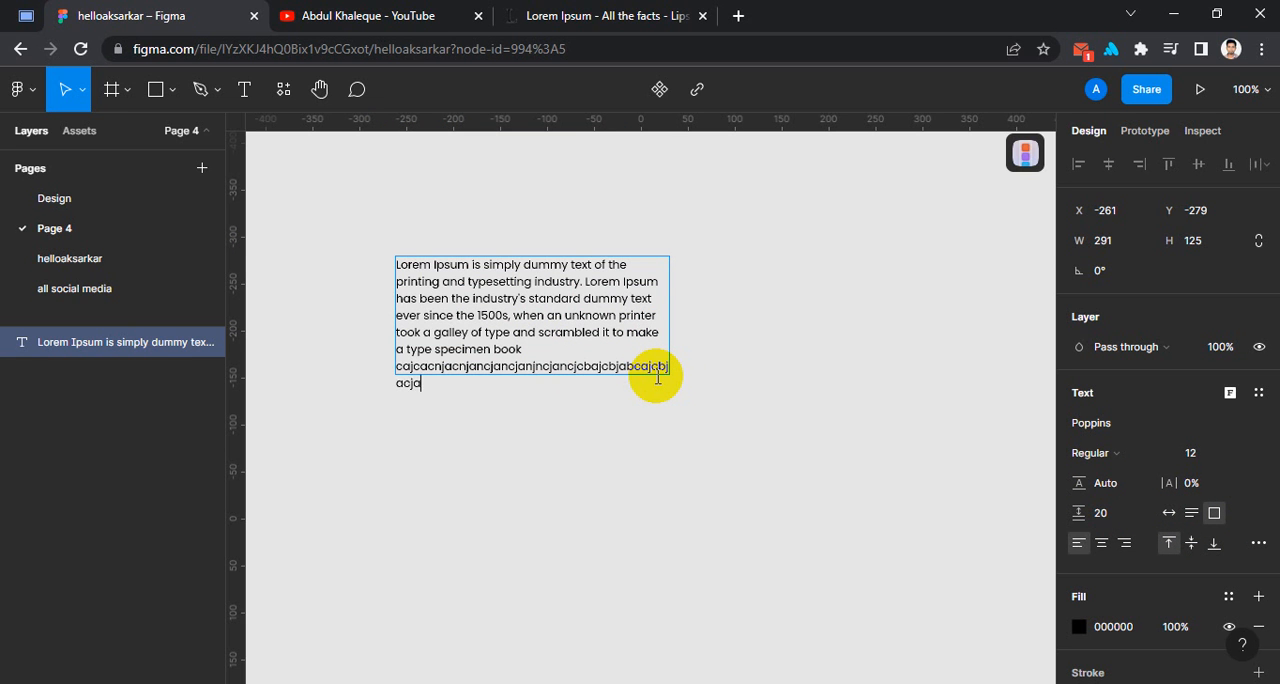
pyautogui.write('acac')
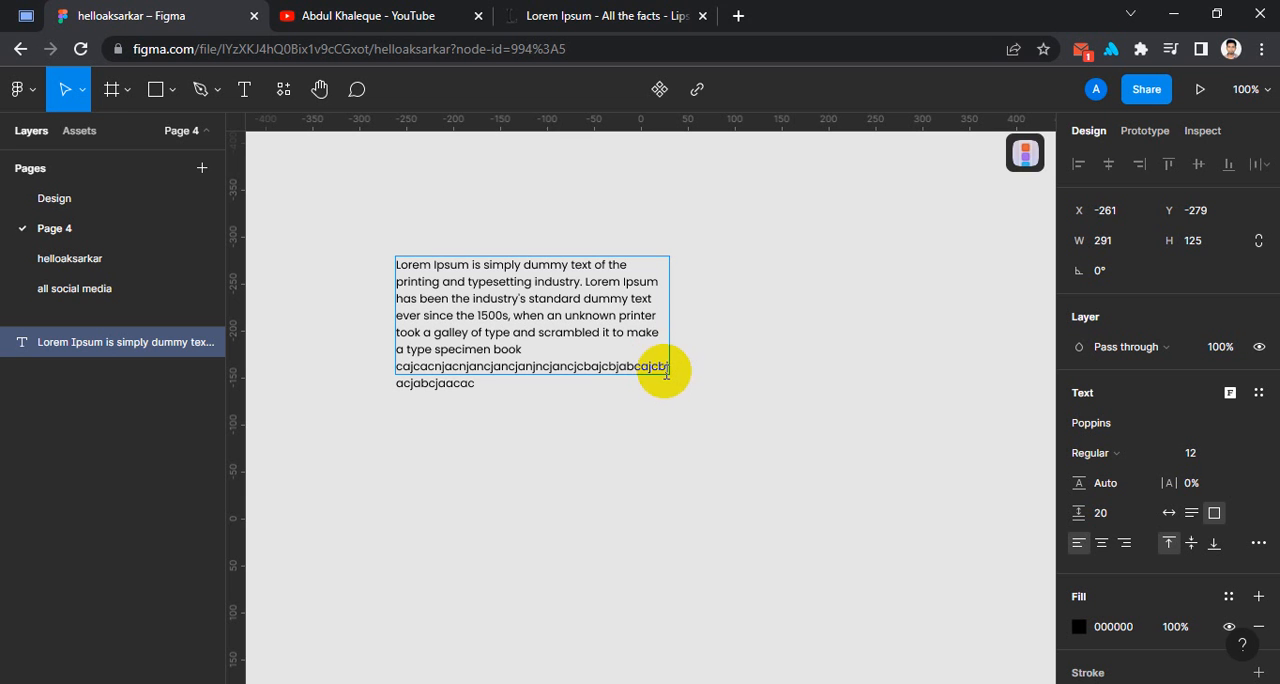
pyautogui.write('cjac')
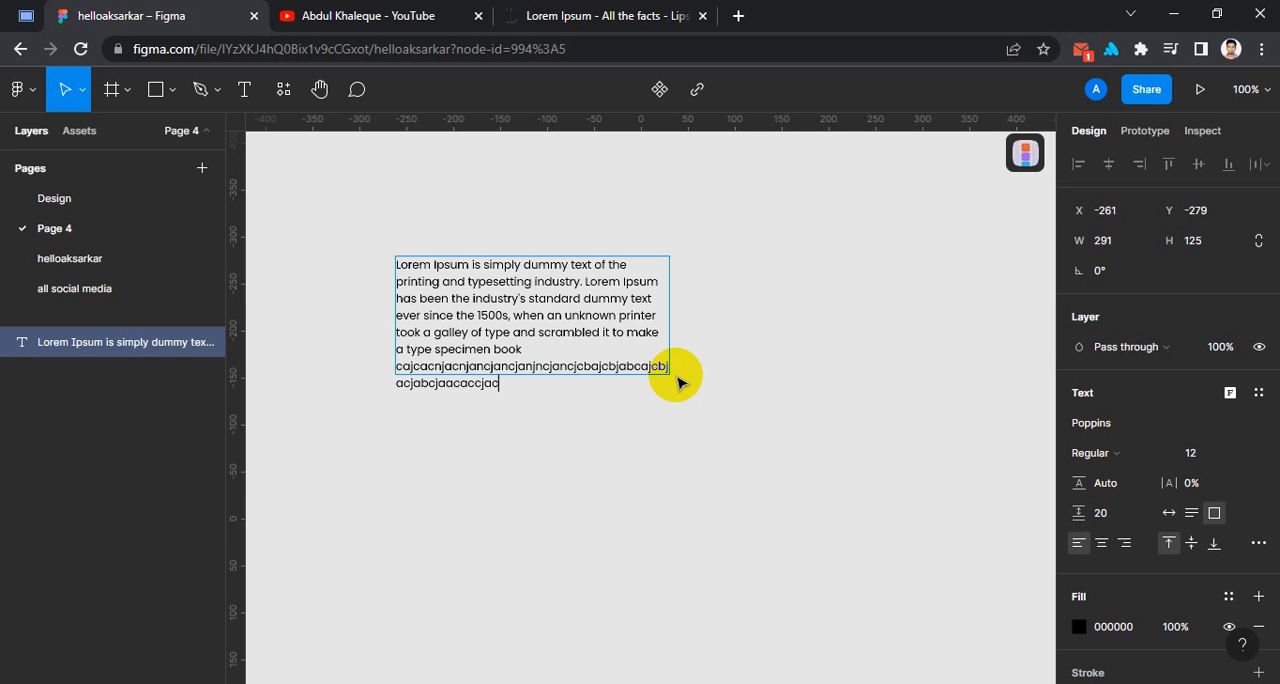
pyautogui.write('nacnkackackakcaknckanca')
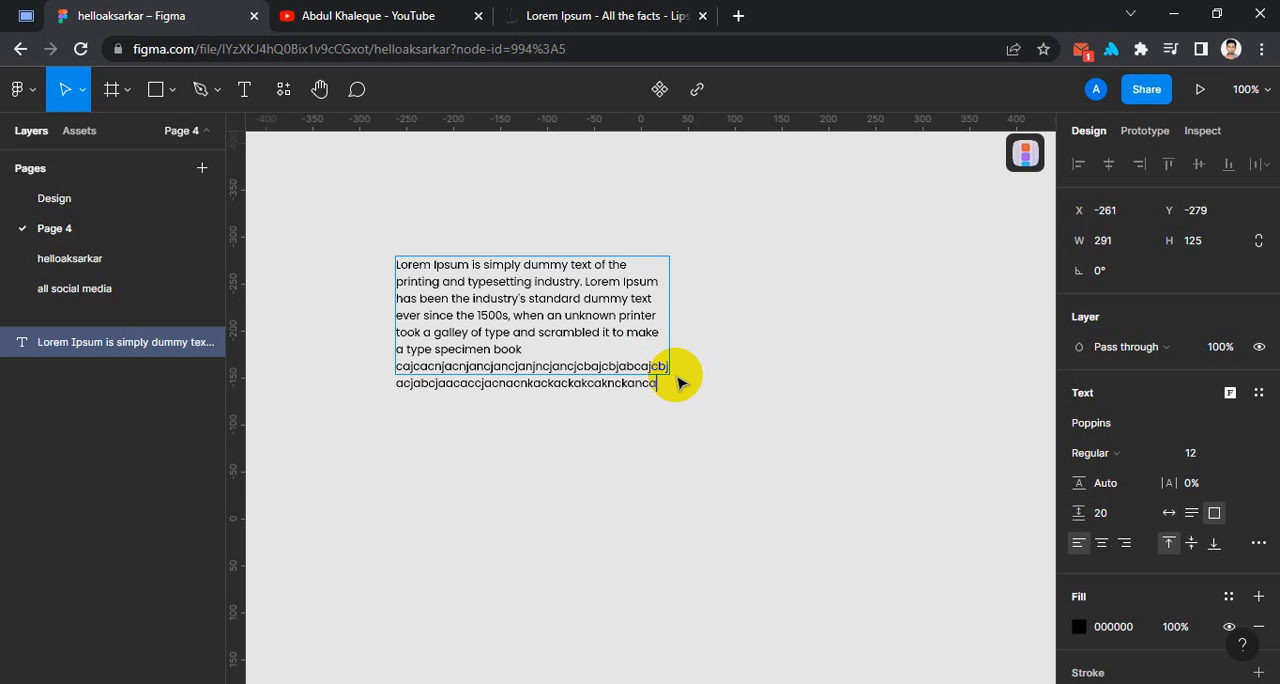
pyautogui.write('kcnkanckanca')
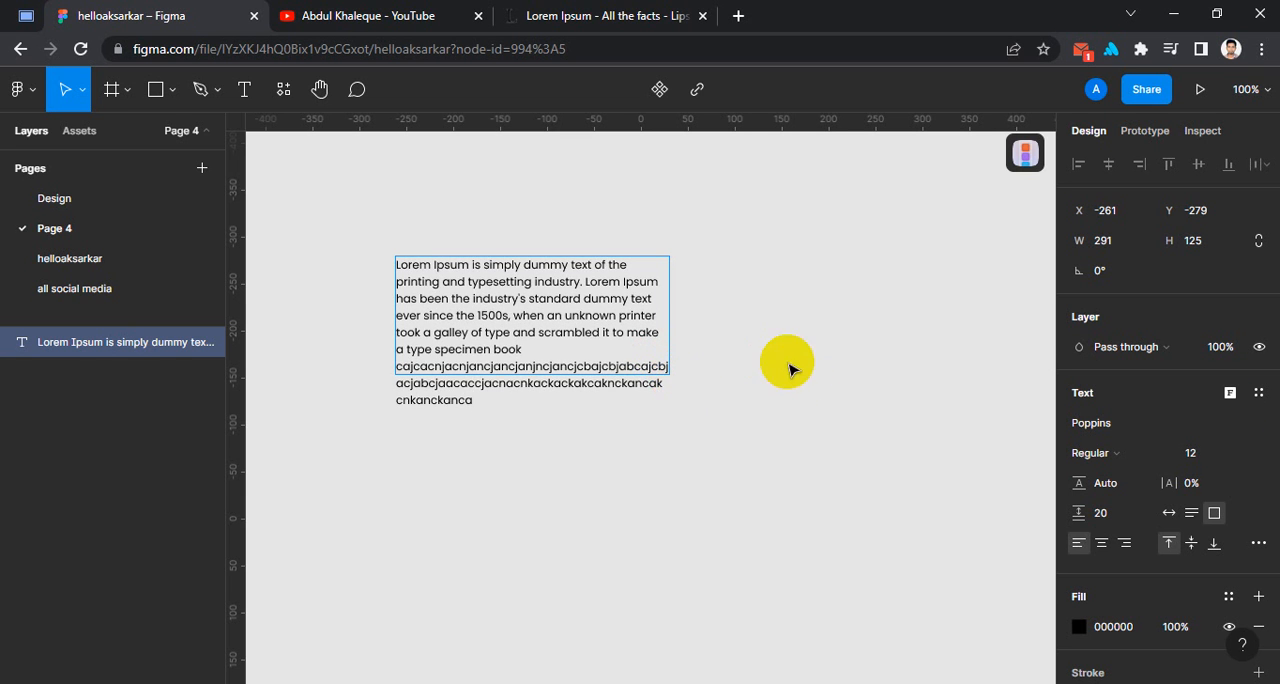
# Finish editing the paragraph, reposition it to about X -325, Y -337 and set its resizing to Auto width.
pyautogui.click(1213, 513)
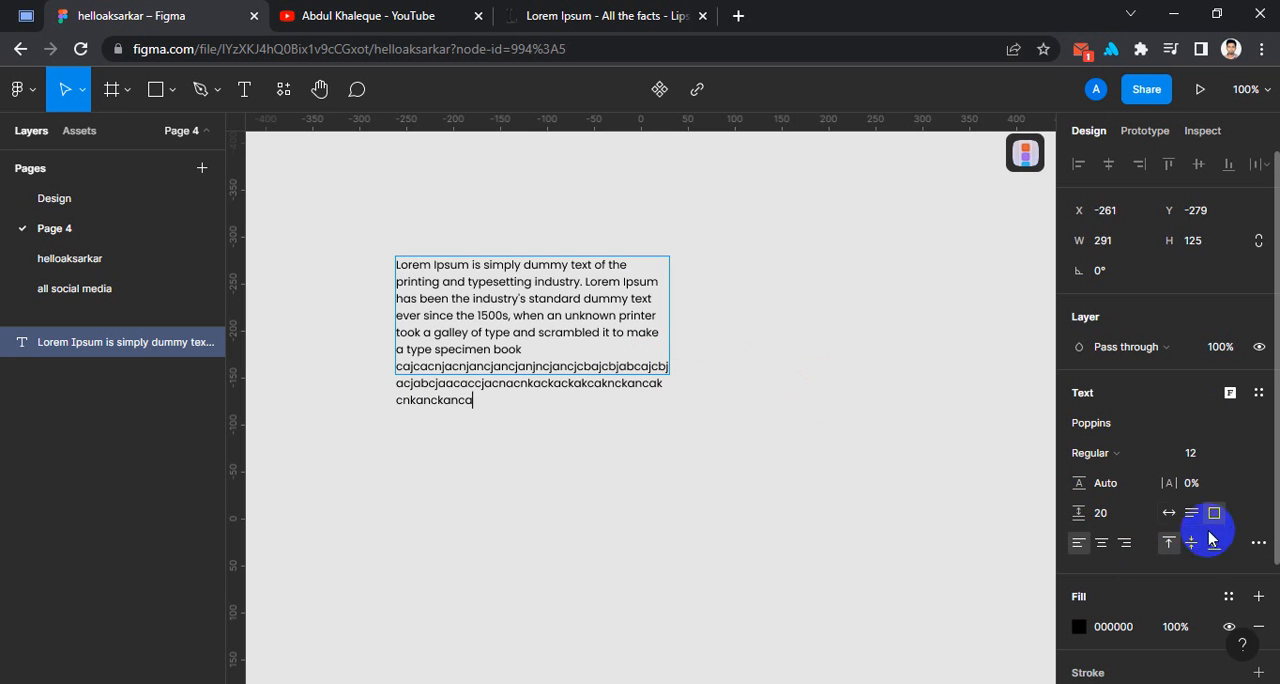
pyautogui.click(752, 306)
pyautogui.moveTo(572, 312); pyautogui.dragTo(513, 259)
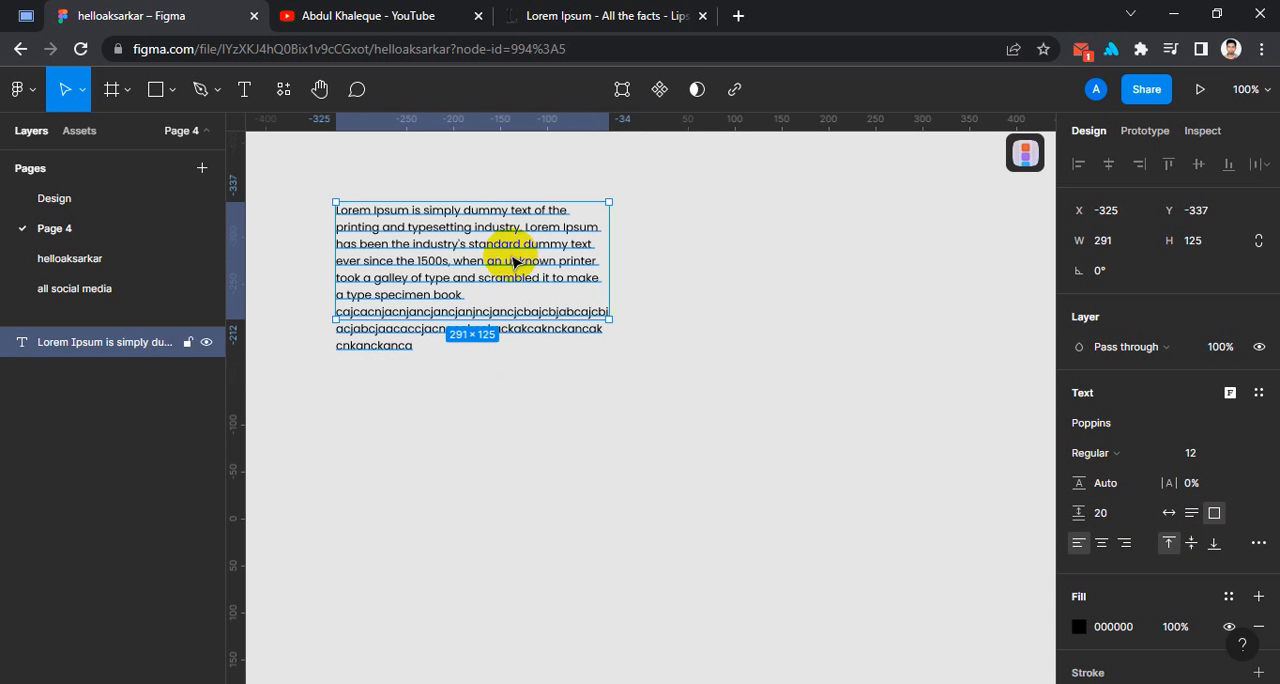
pyautogui.click(1170, 513)
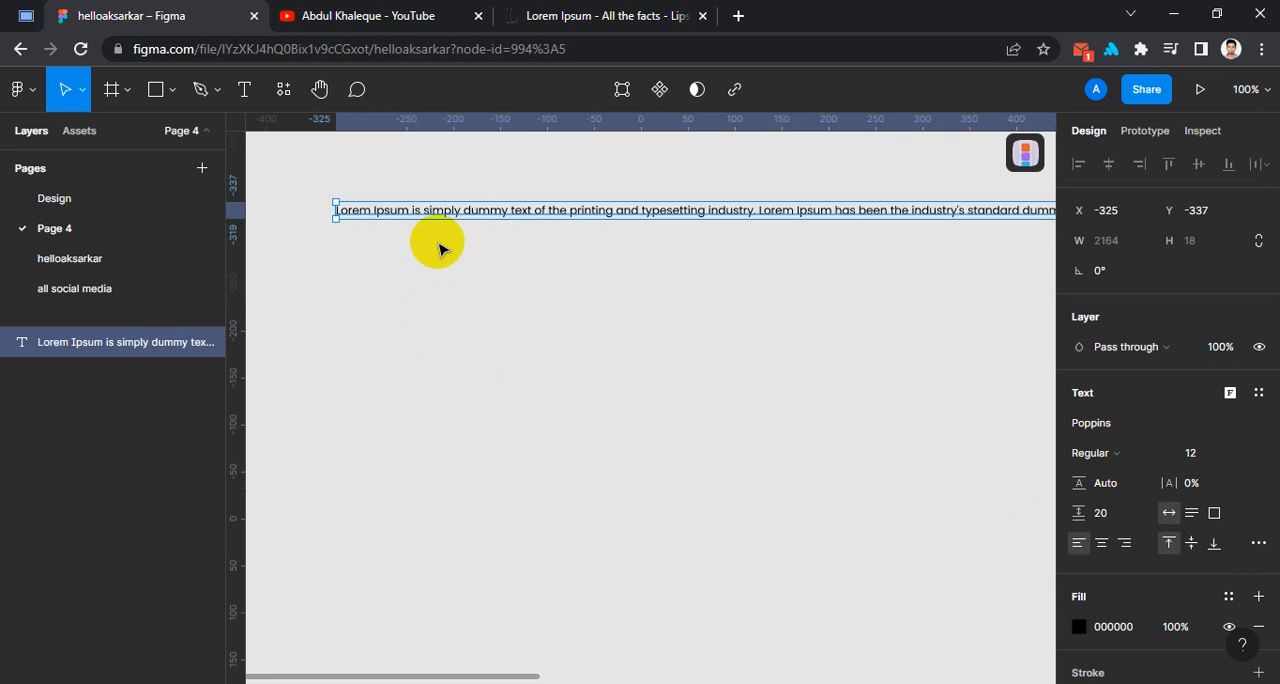
# Inspect the full length of the single-line text and reposition the layer to about X -421, Y -419.
pyautogui.hotkey('shift', '2')
pyautogui.keyDown('ctrl'); pyautogui.scroll(-3, 430, 288); pyautogui.keyUp('ctrl')
pyautogui.keyDown('ctrl'); pyautogui.scroll(2, 666, 286); pyautogui.keyUp('ctrl')
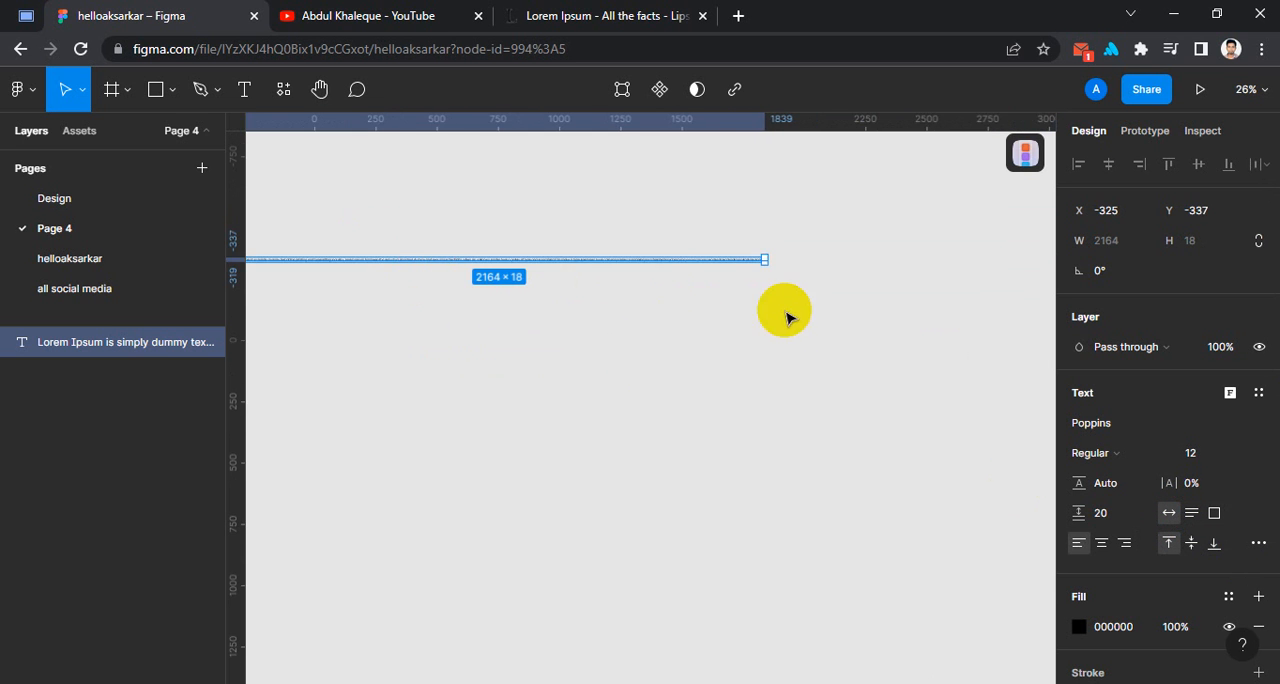
pyautogui.keyDown('ctrl'); pyautogui.scroll(-1, 786, 314); pyautogui.keyUp('ctrl')
pyautogui.keyDown('ctrl'); pyautogui.scroll(6, 409, 283); pyautogui.keyUp('ctrl')
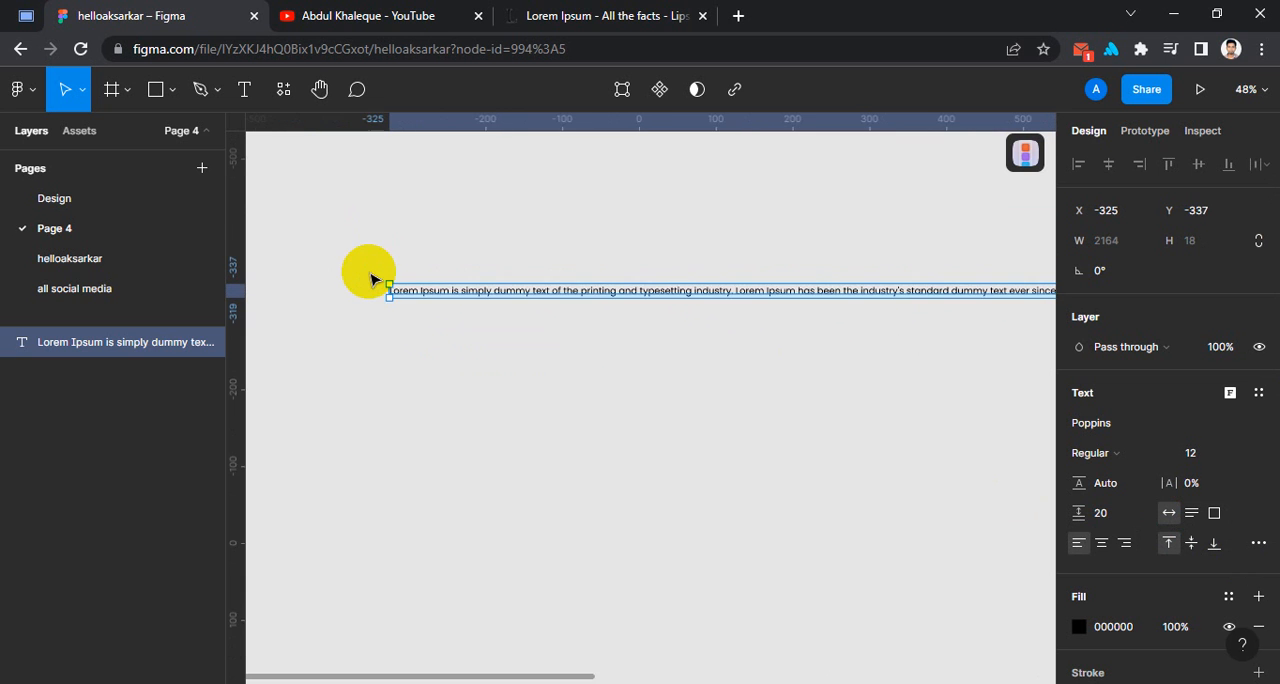
pyautogui.keyDown('ctrl'); pyautogui.scroll(2, 370, 280); pyautogui.keyUp('ctrl')
pyautogui.moveTo(486, 300); pyautogui.dragTo(469, 223)
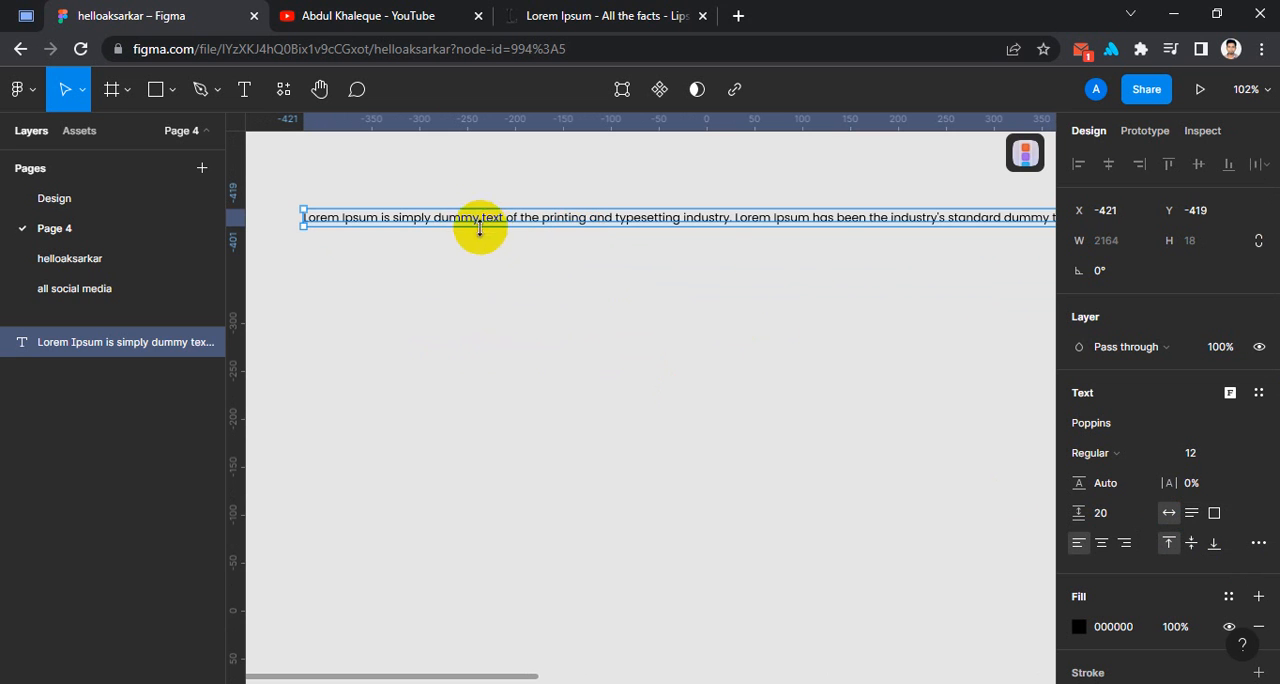
# Switch the single-line text layer's resizing to Fixed size and set its width to 500.
pyautogui.click(488, 221)
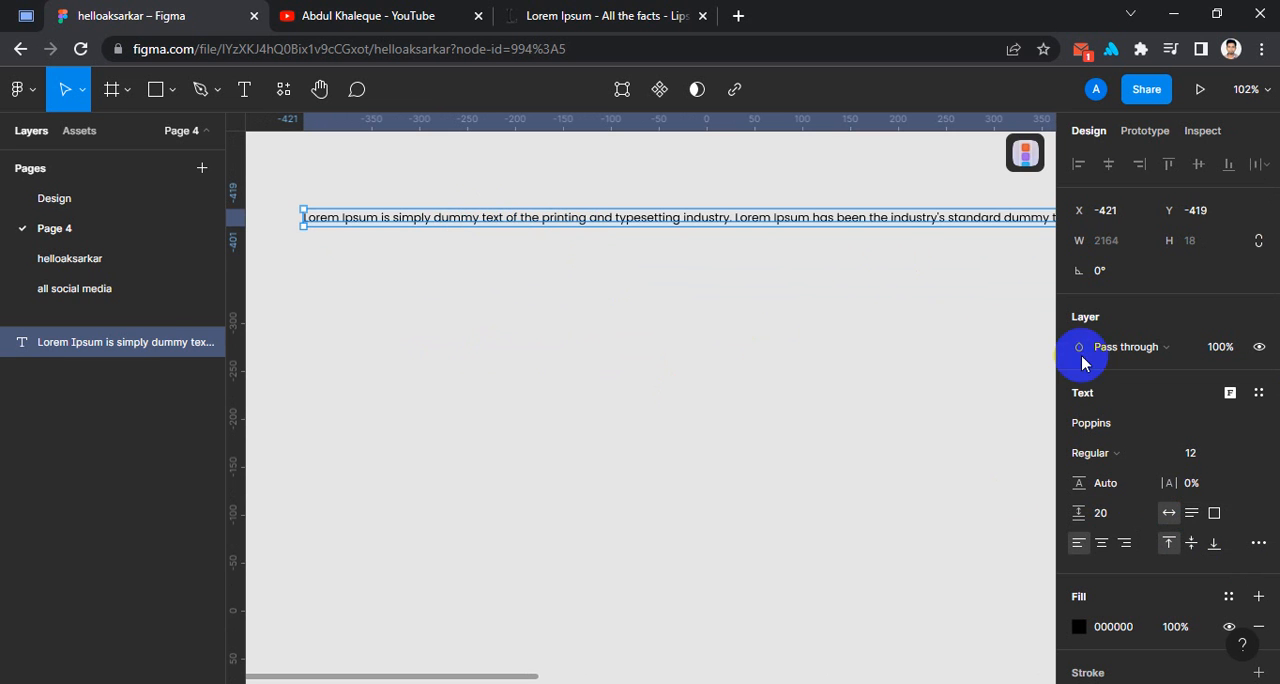
pyautogui.click(1216, 514)
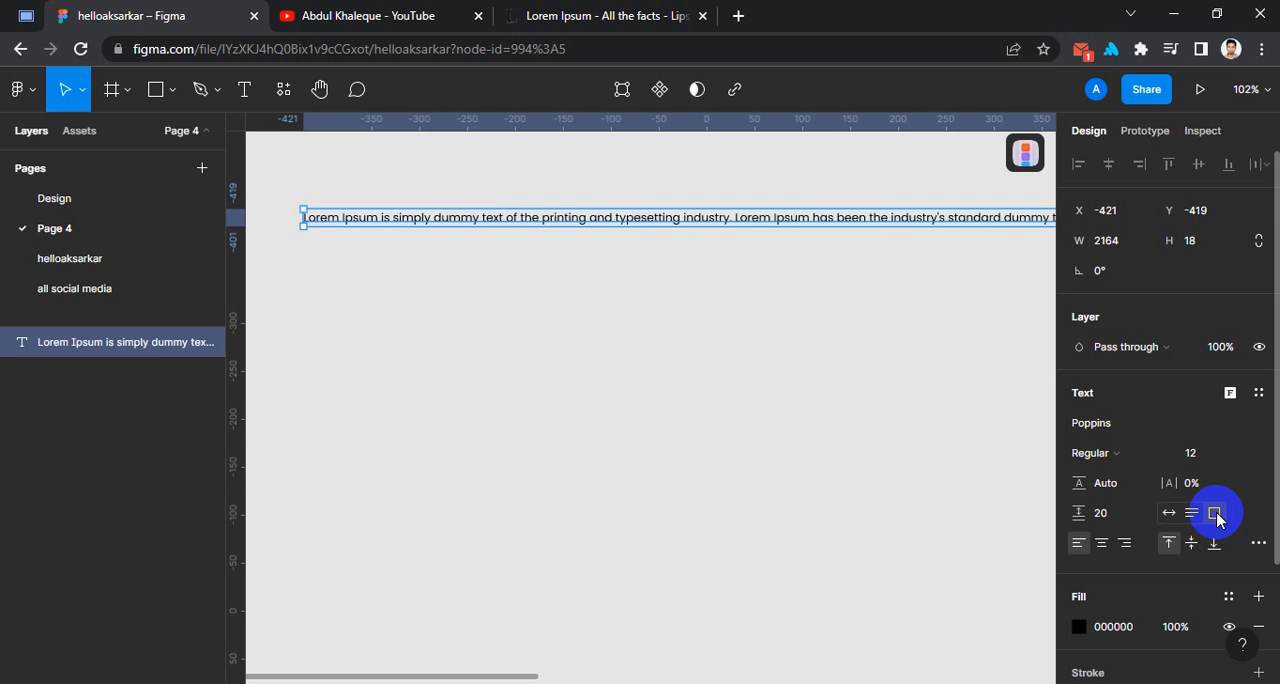
pyautogui.click(1112, 248)
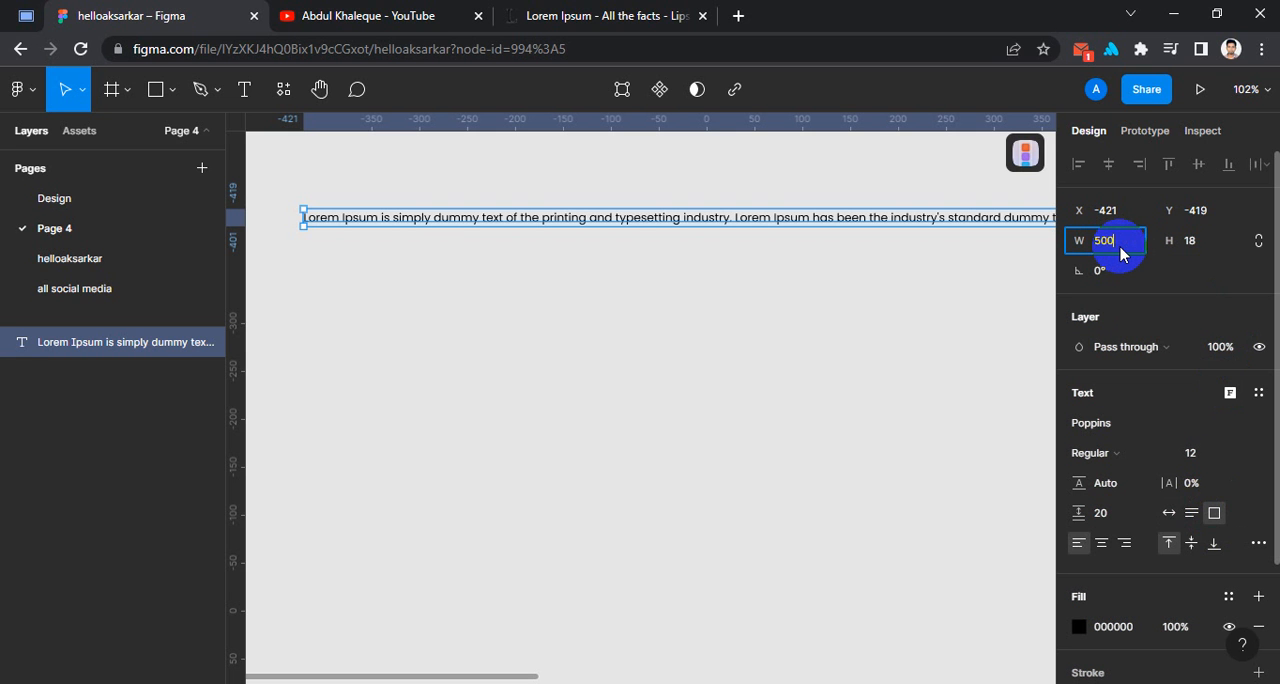
pyautogui.write('500')
pyautogui.press('Return')
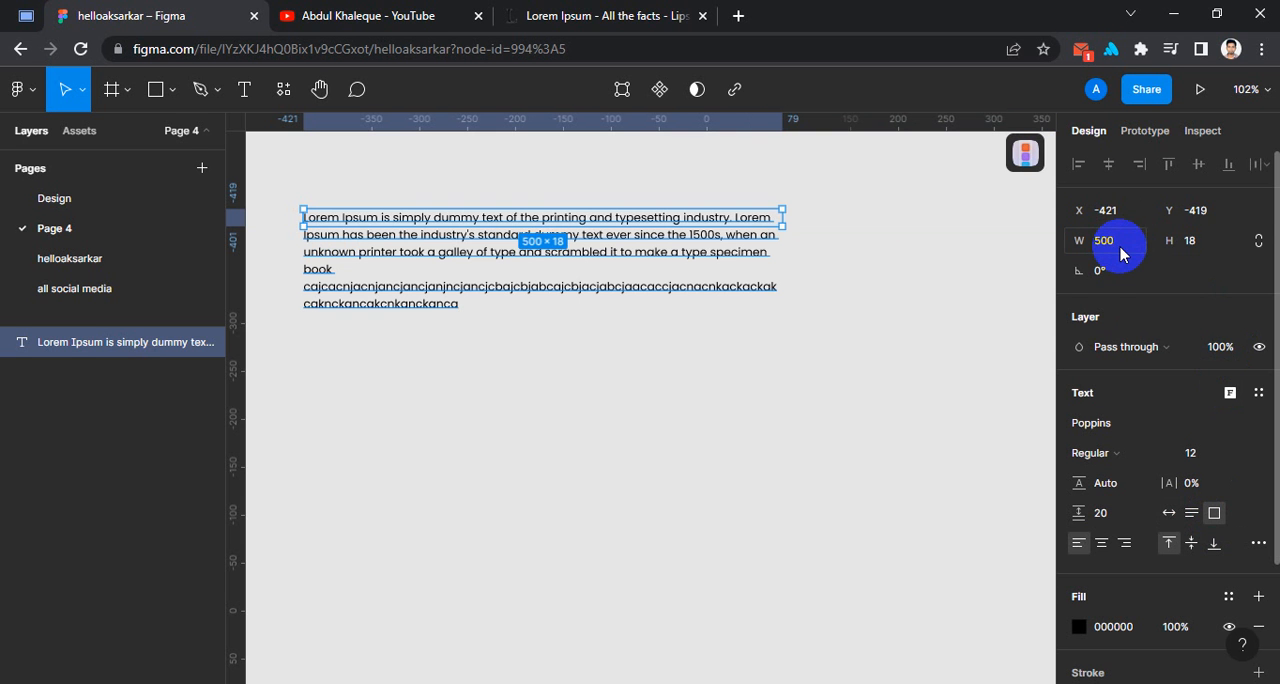
# Move the paragraph to about X -393, Y -401, set its resizing to Auto height and deselect it.
pyautogui.moveTo(437, 230); pyautogui.dragTo(464, 247)
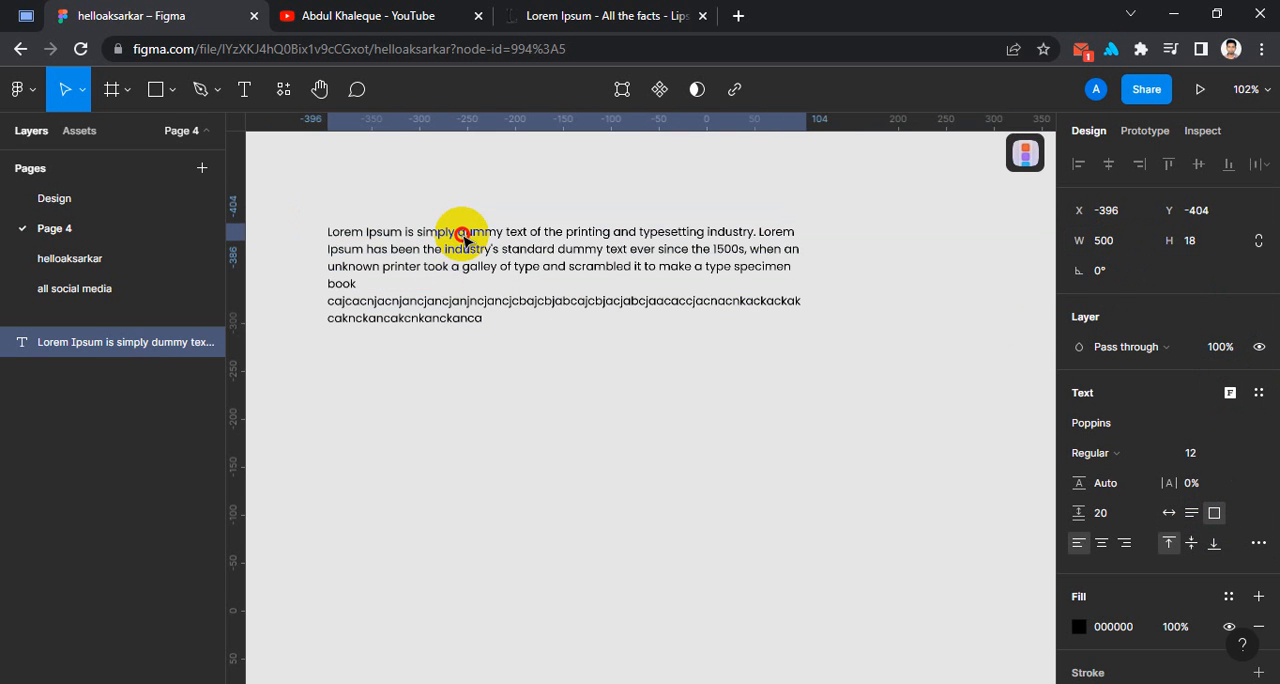
pyautogui.click(1190, 520)
pyautogui.press('Escape')
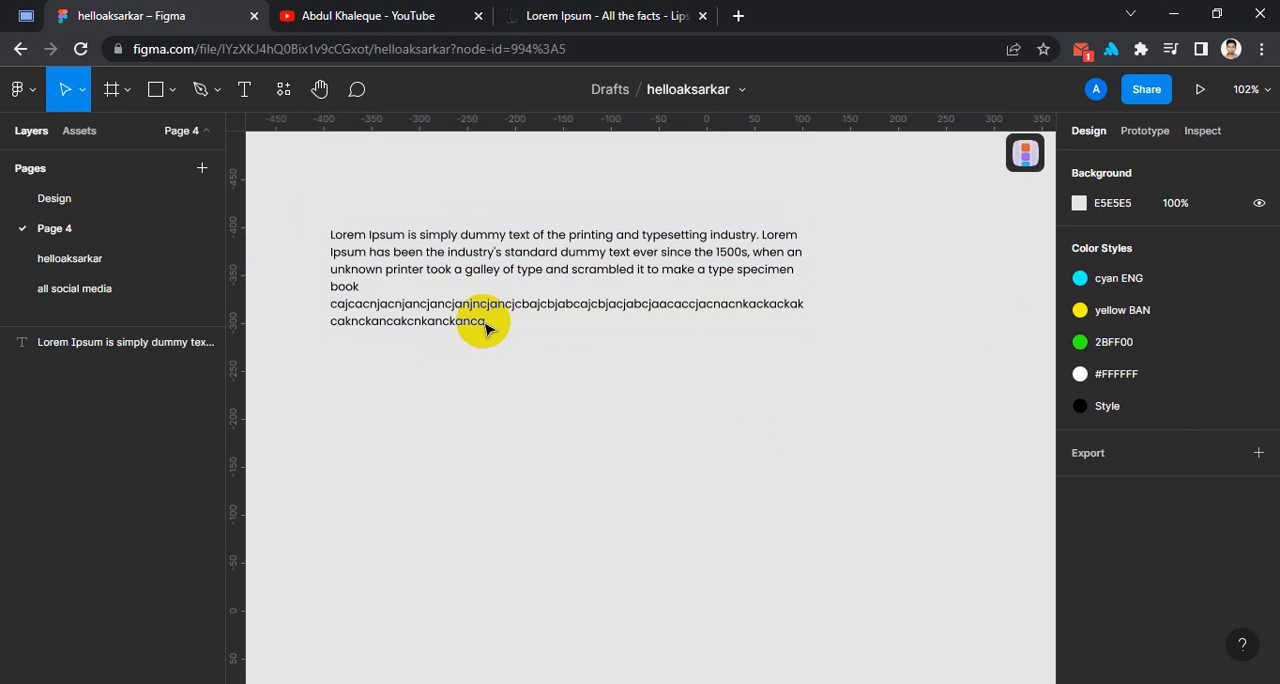
# Append long runs of the letters "n", "j" and "m" to the end of the paragraph and finish editing.
pyautogui.doubleClick(486, 322)
pyautogui.click(517, 321)
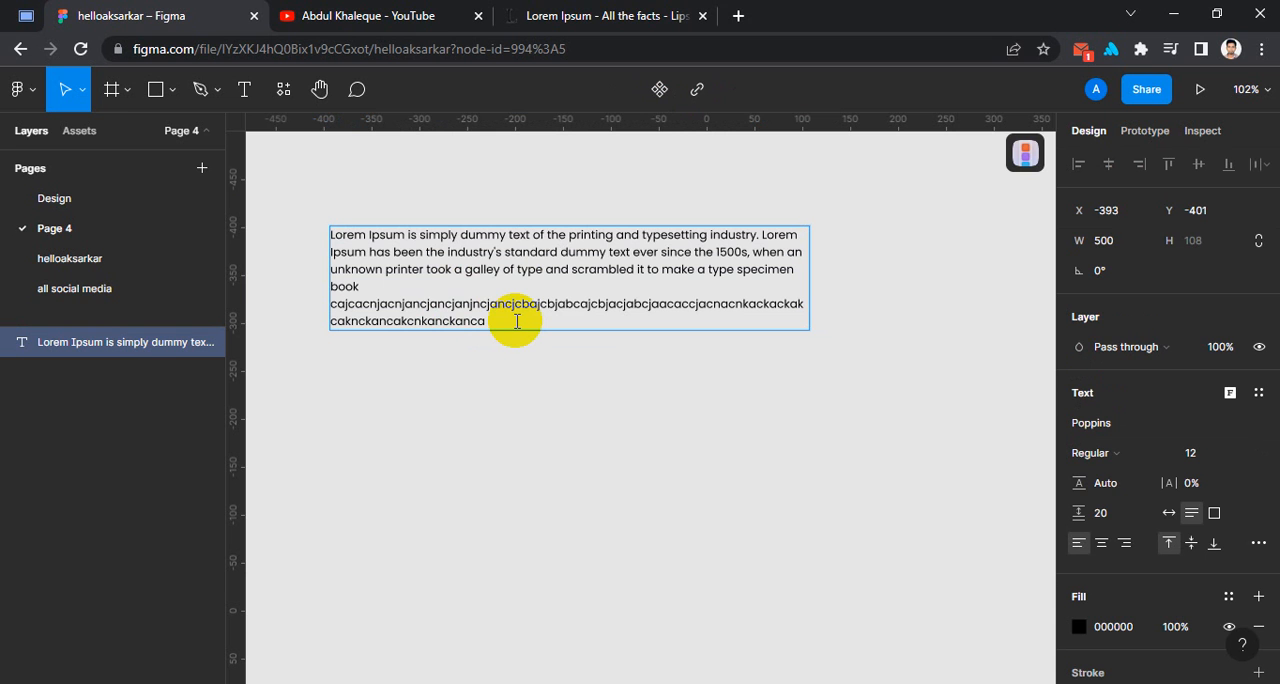
pyautogui.write('nnnnnnnnnnnnnnn')
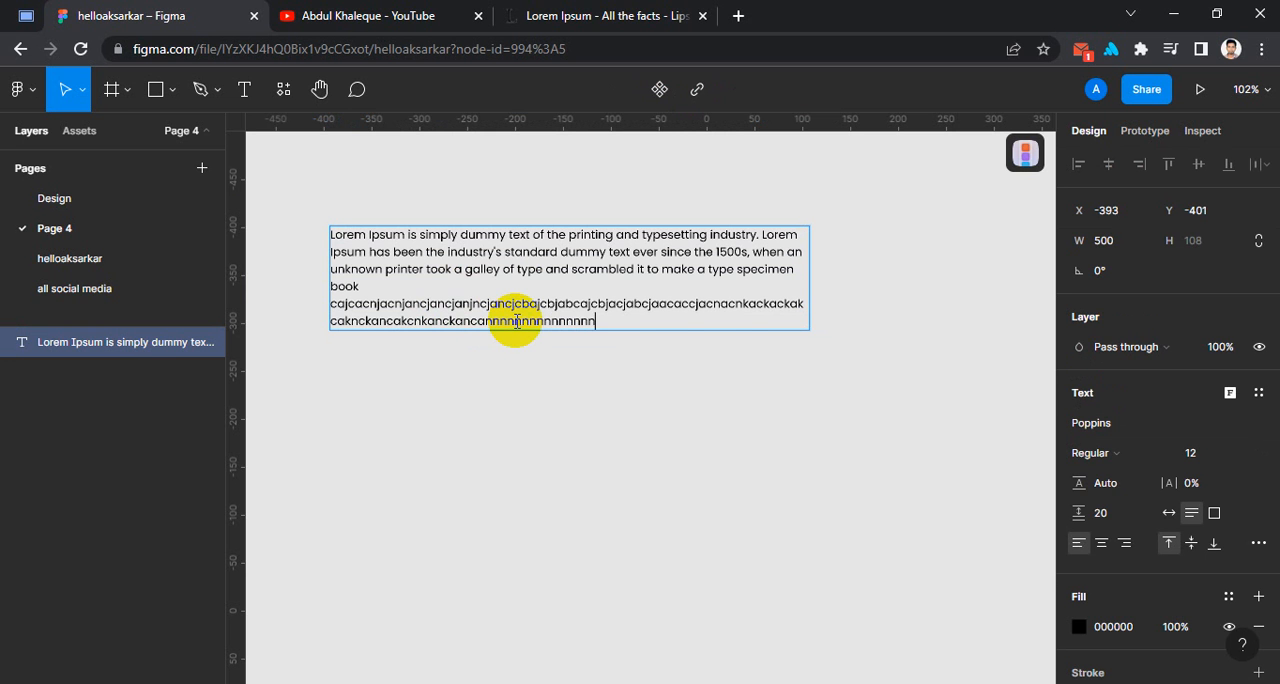
pyautogui.write('nnnn')
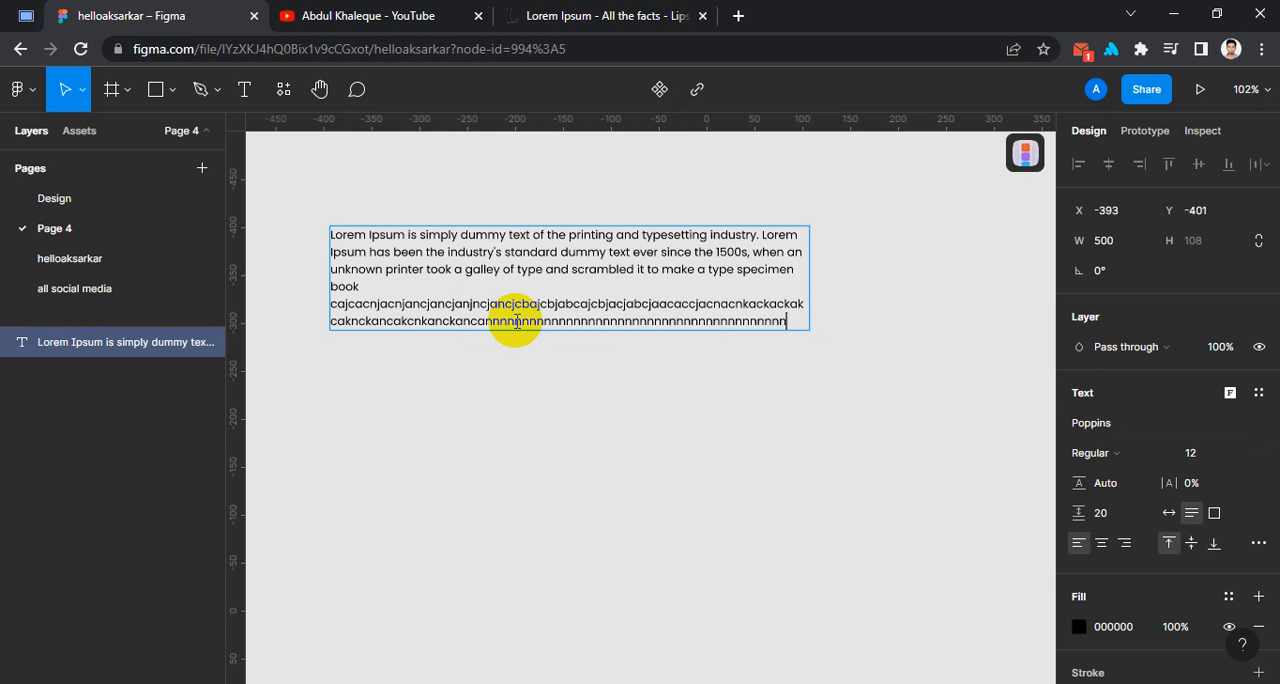
pyautogui.write('nnn')
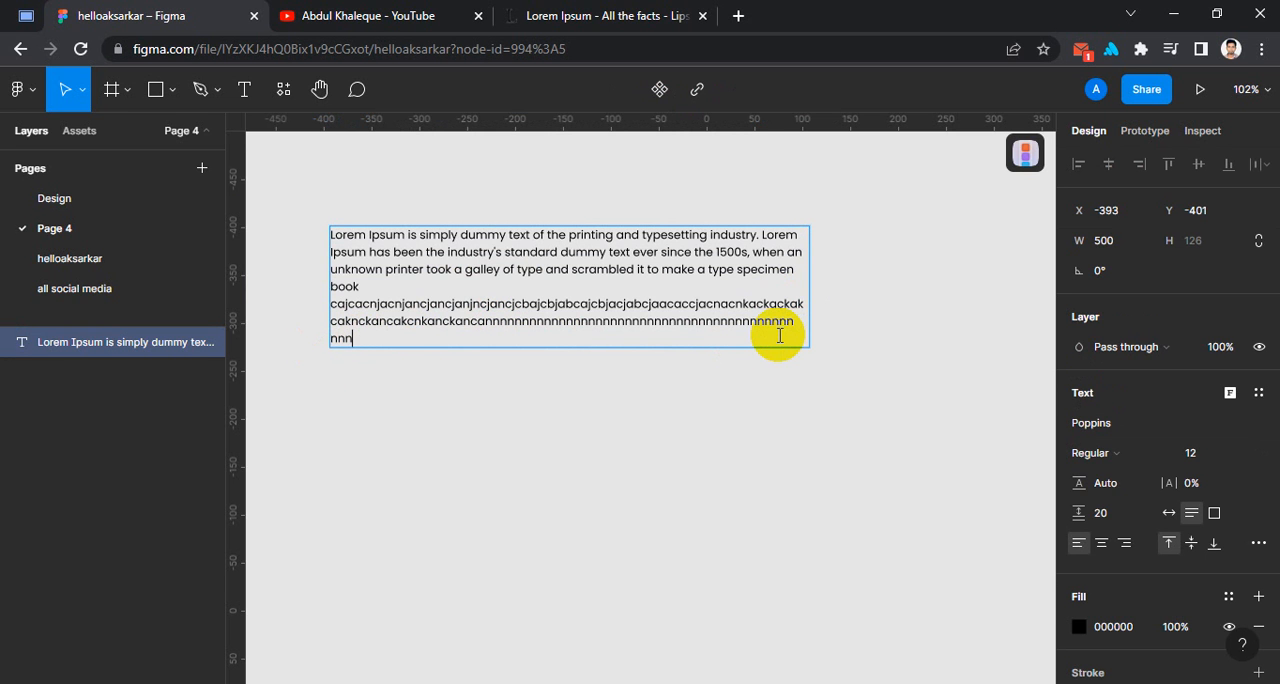
pyautogui.write('jjjjjjjjjjjjjjjjjjjjj')
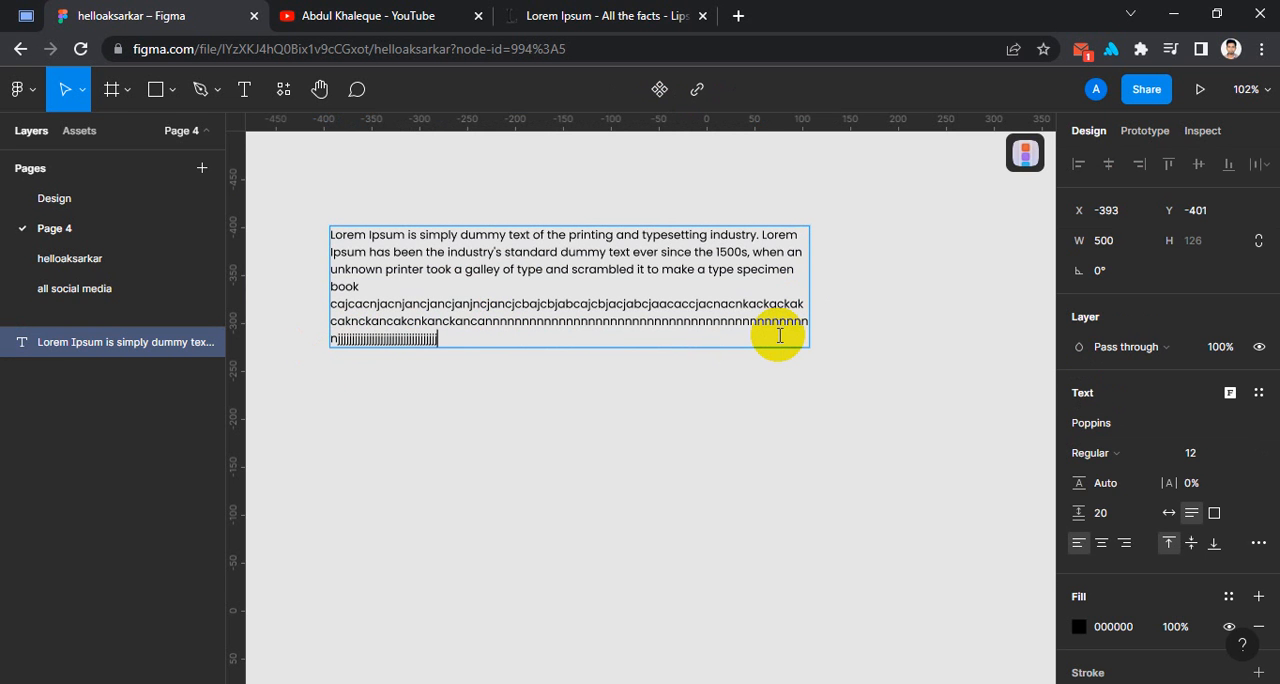
pyautogui.write('mmmmmmmmmmmmmmmmmmmmmmmmmmmmm')
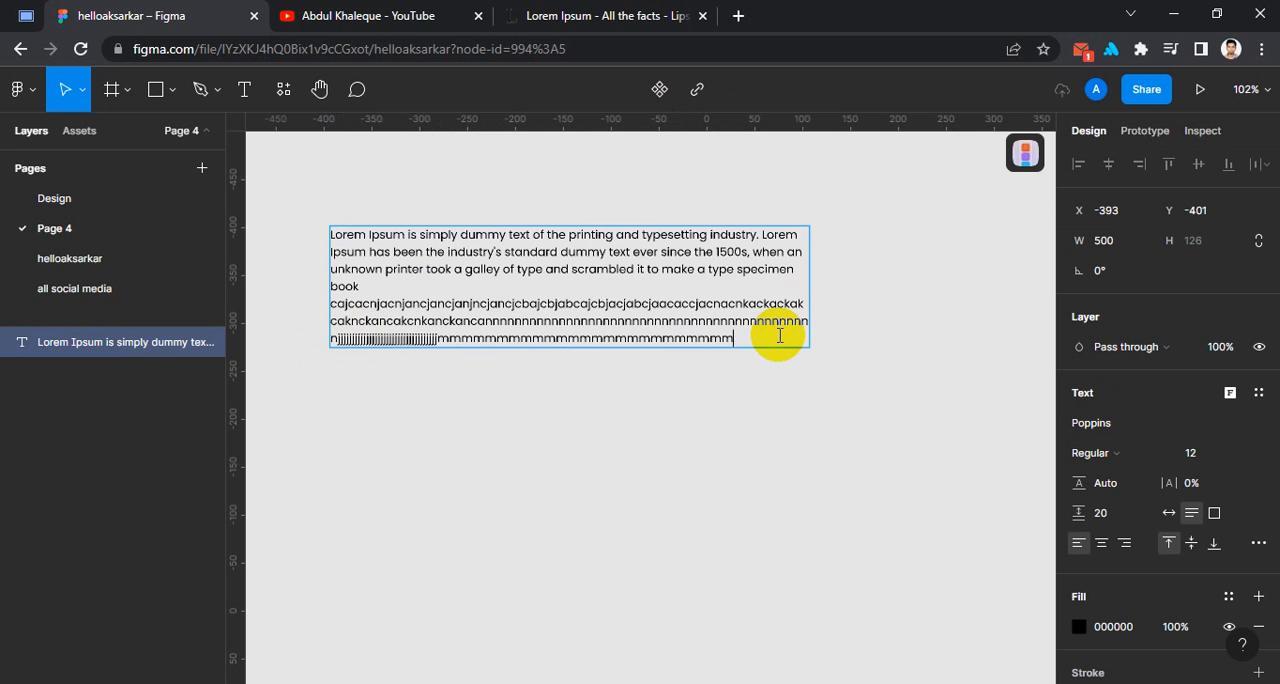
pyautogui.write('mmmmmmmmmmmmmmmmmmmmmmmmmmmmmmmmmmmmmmmmmmmm')
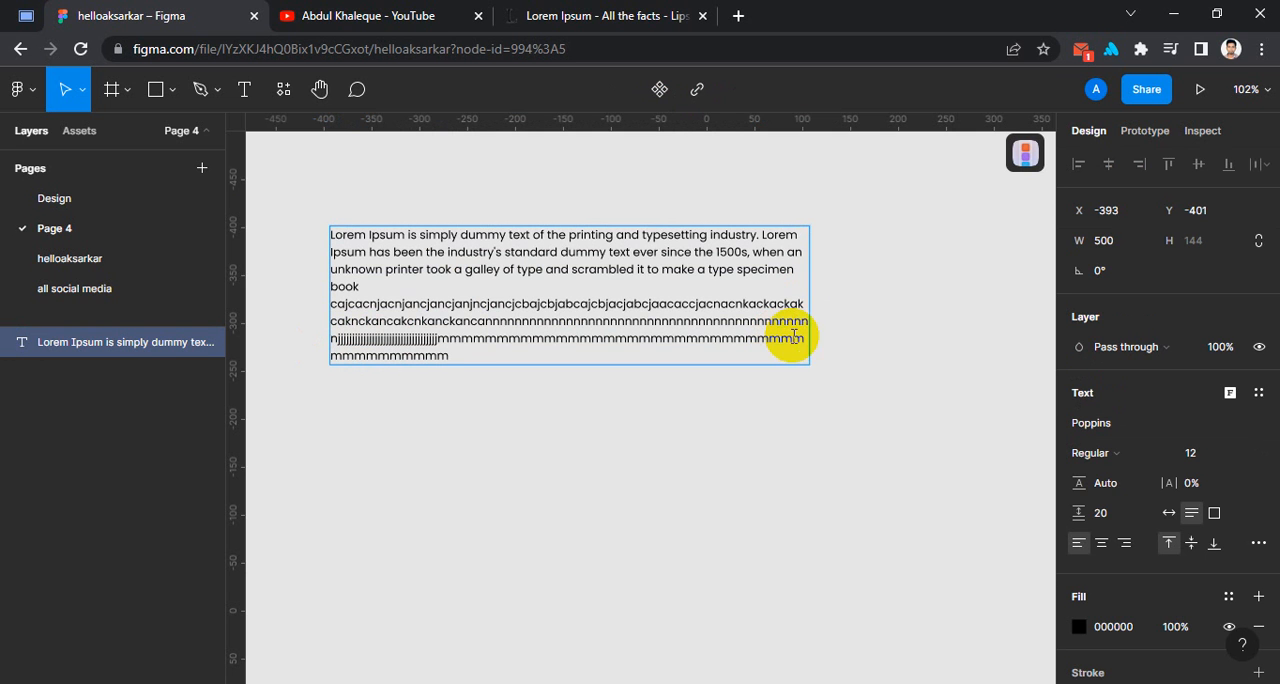
pyautogui.press('Escape')
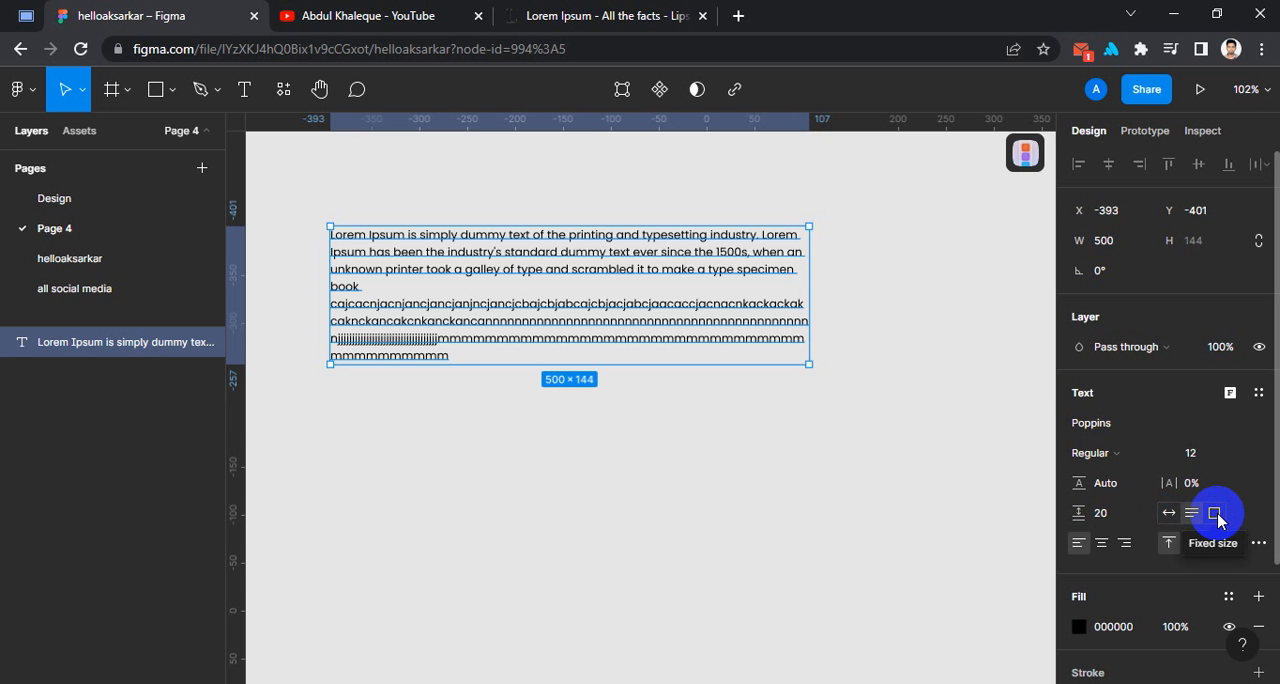
# Reposition the paragraph to about X -398, Y -416 and delete all filler letters after "book".
pyautogui.click(857, 306)
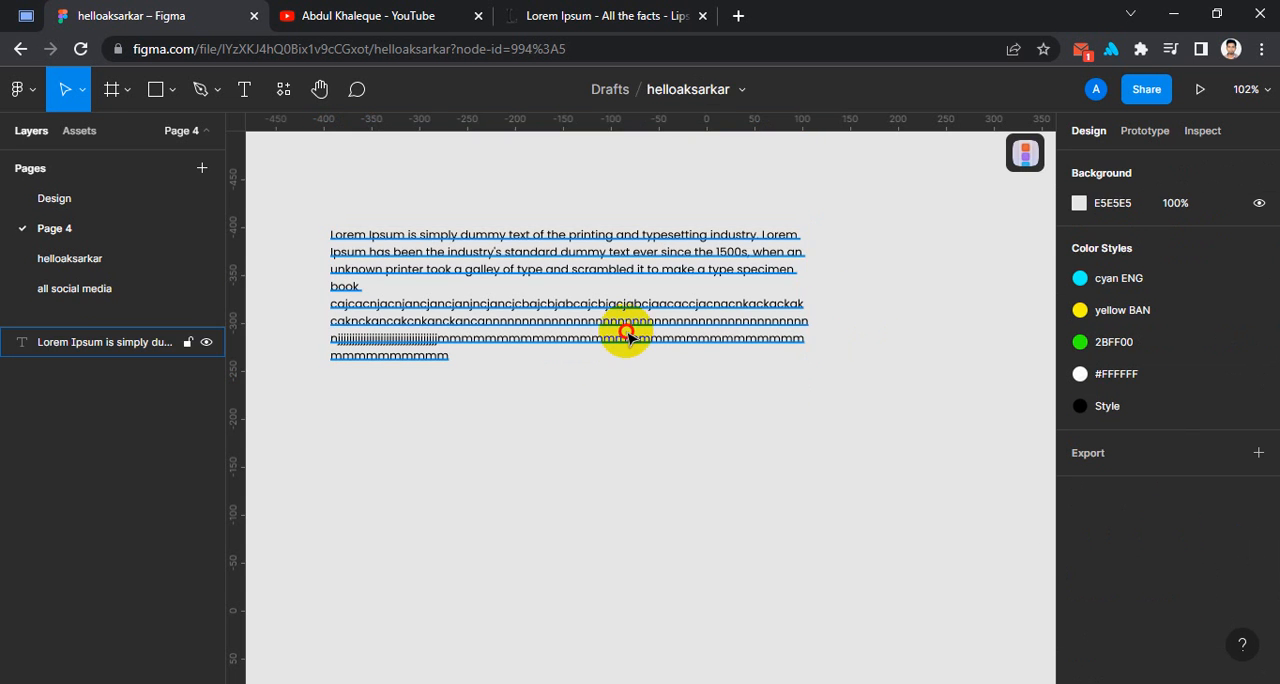
pyautogui.moveTo(628, 339); pyautogui.dragTo(623, 324)
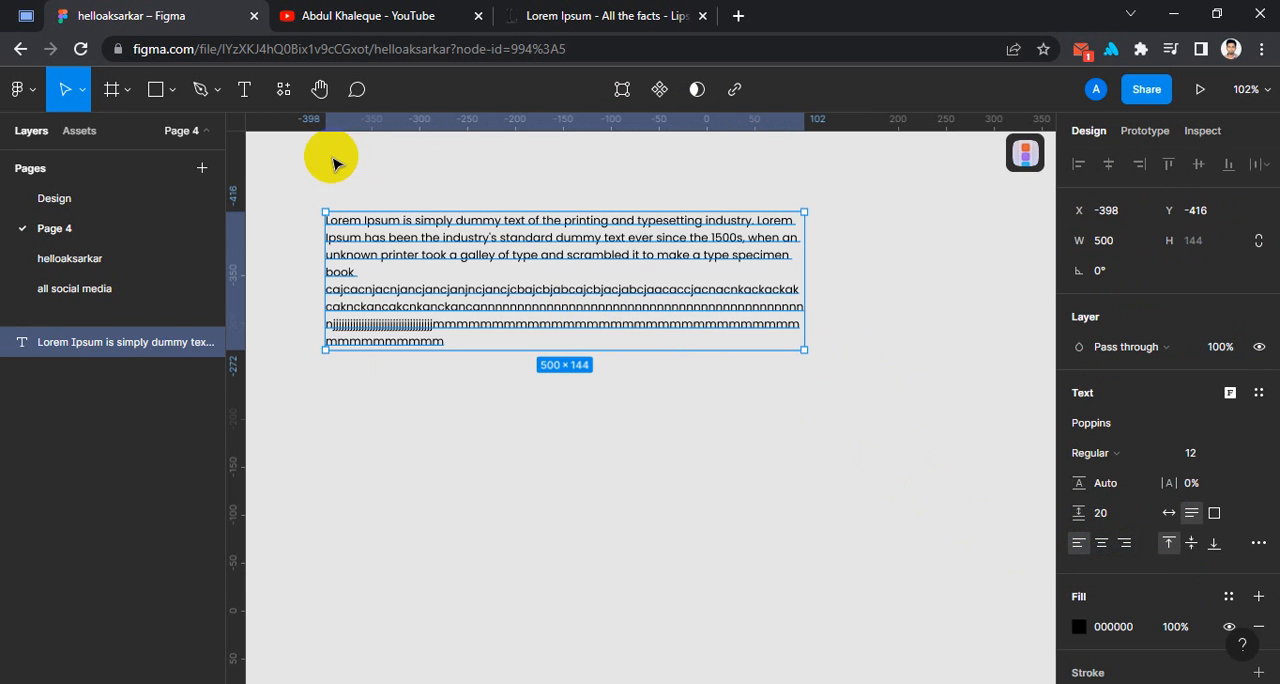
pyautogui.doubleClick(515, 266)
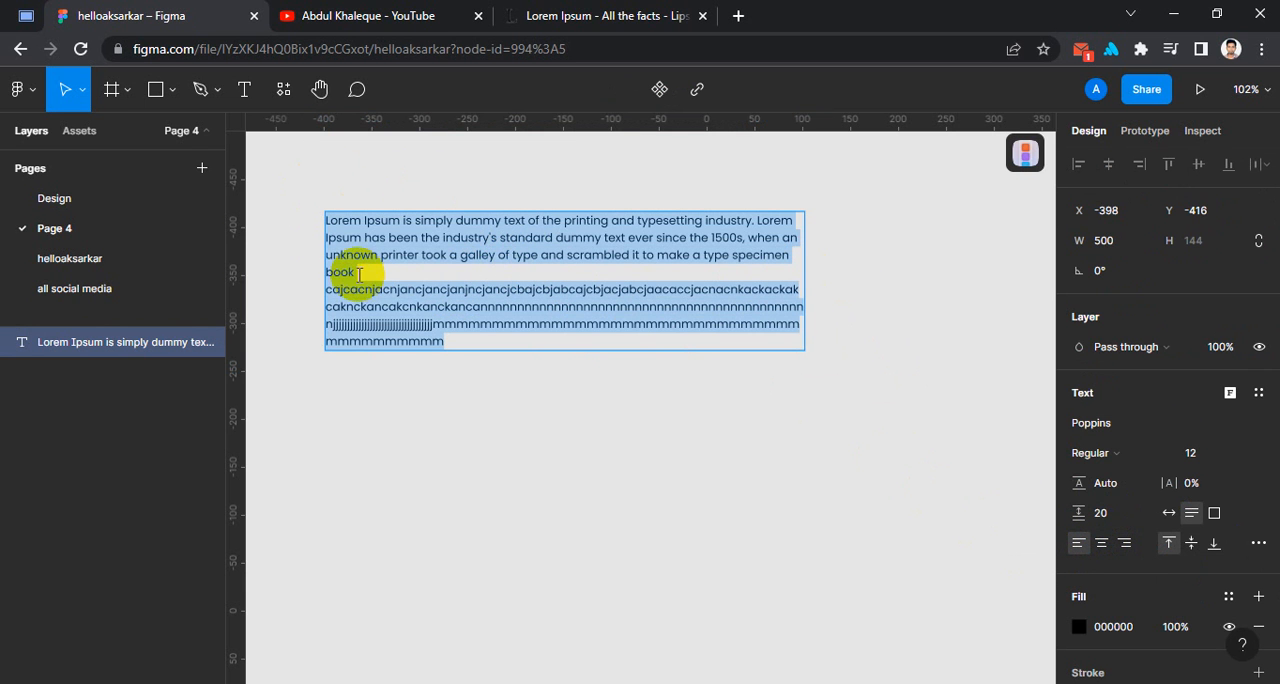
pyautogui.moveTo(352, 272); pyautogui.dragTo(538, 430)
pyautogui.press('BackSpace')
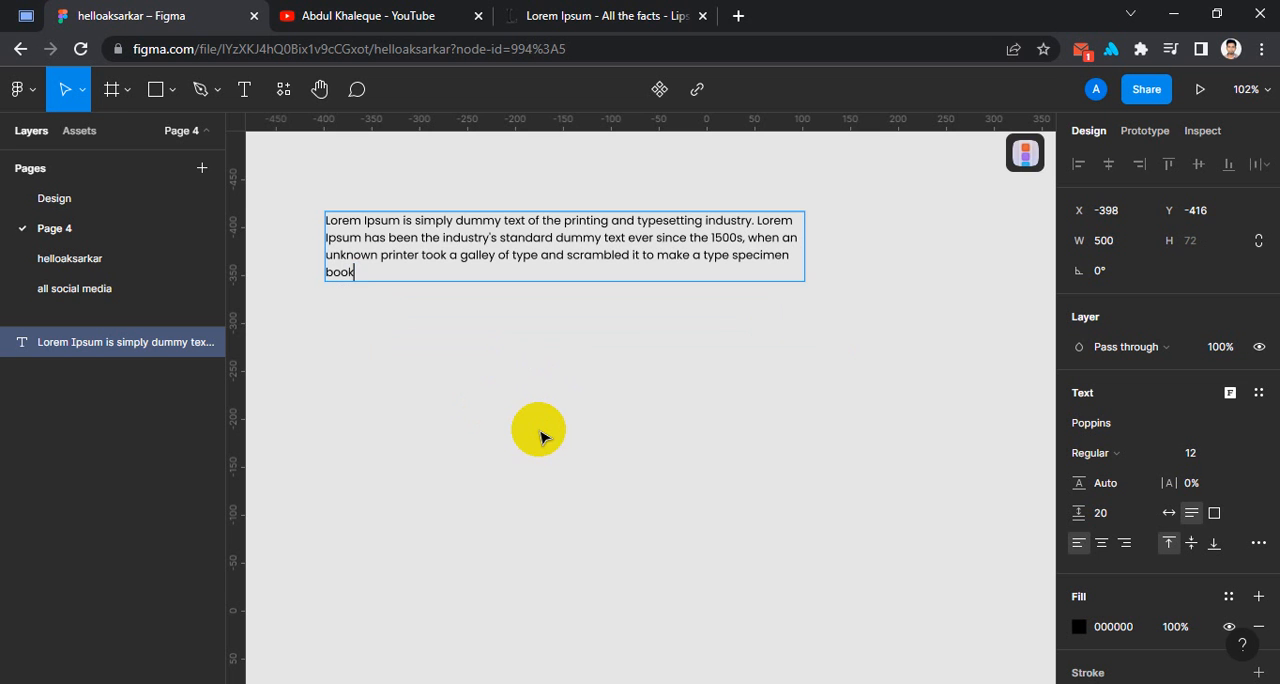
pyautogui.press('Escape')
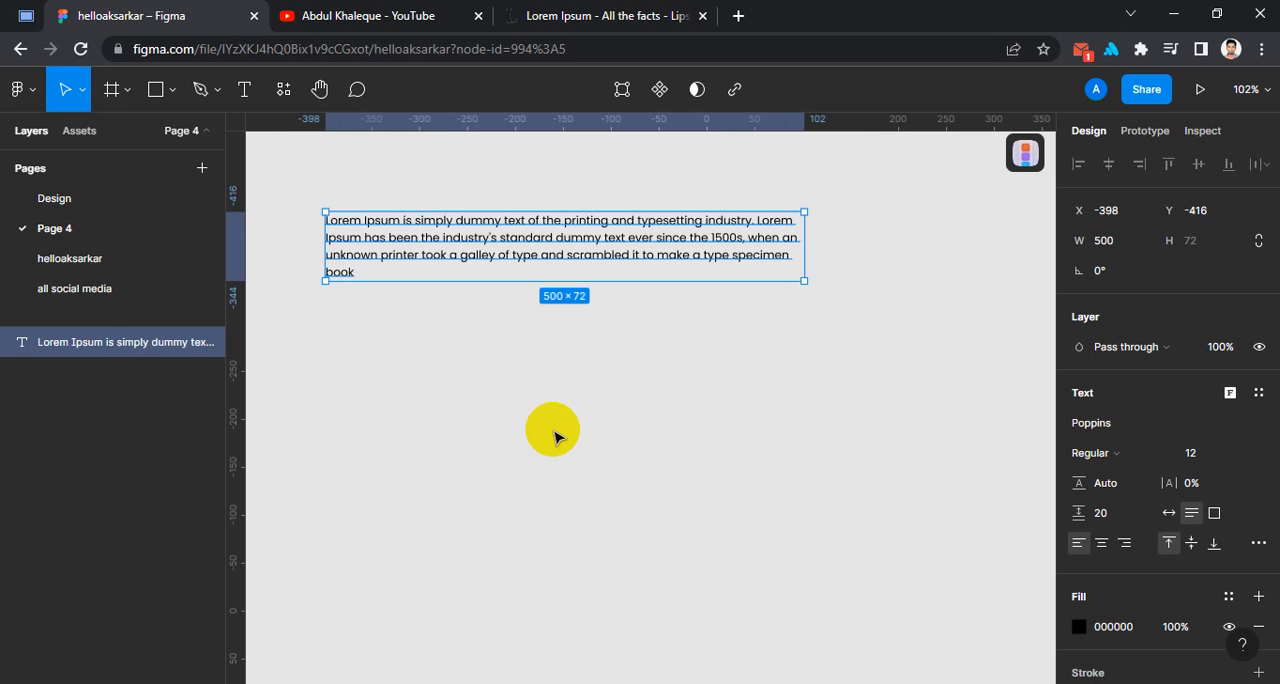
# Append the filler word "anjcanjcnjac" after "book" at the end of the paragraph.
pyautogui.doubleClick(338, 272)
pyautogui.click(392, 280)
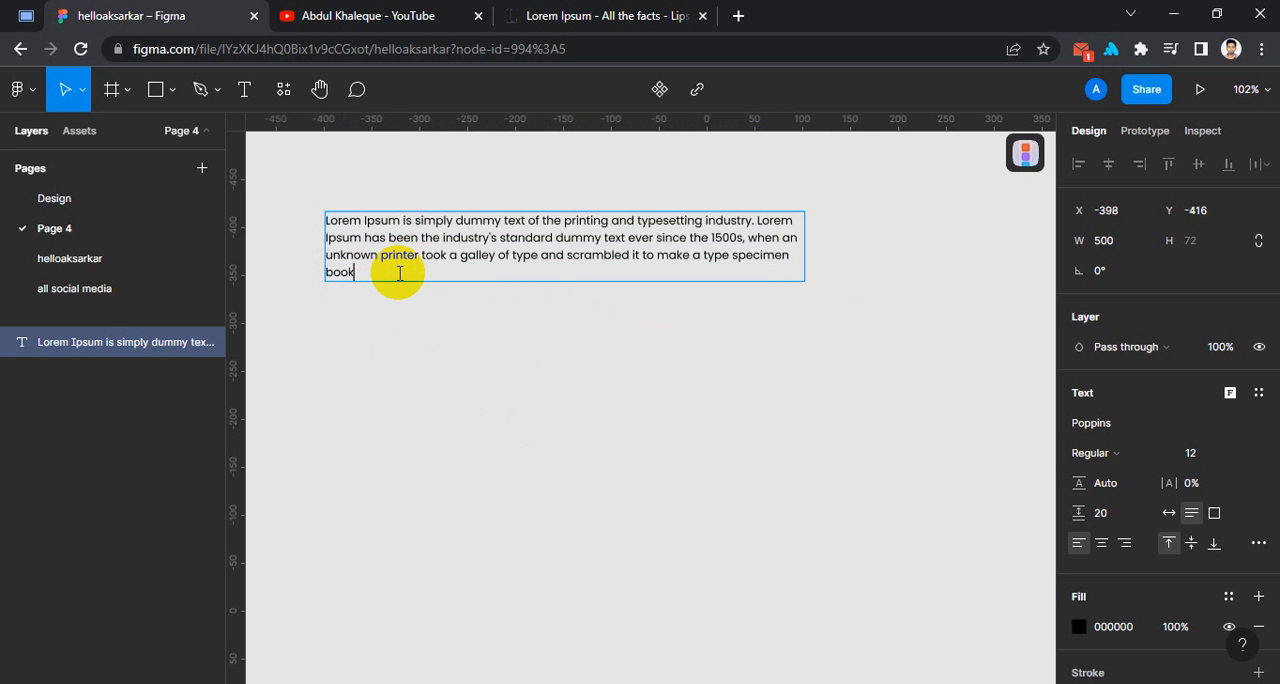
pyautogui.write('anjcanjcnjac')
pyautogui.press('Escape')
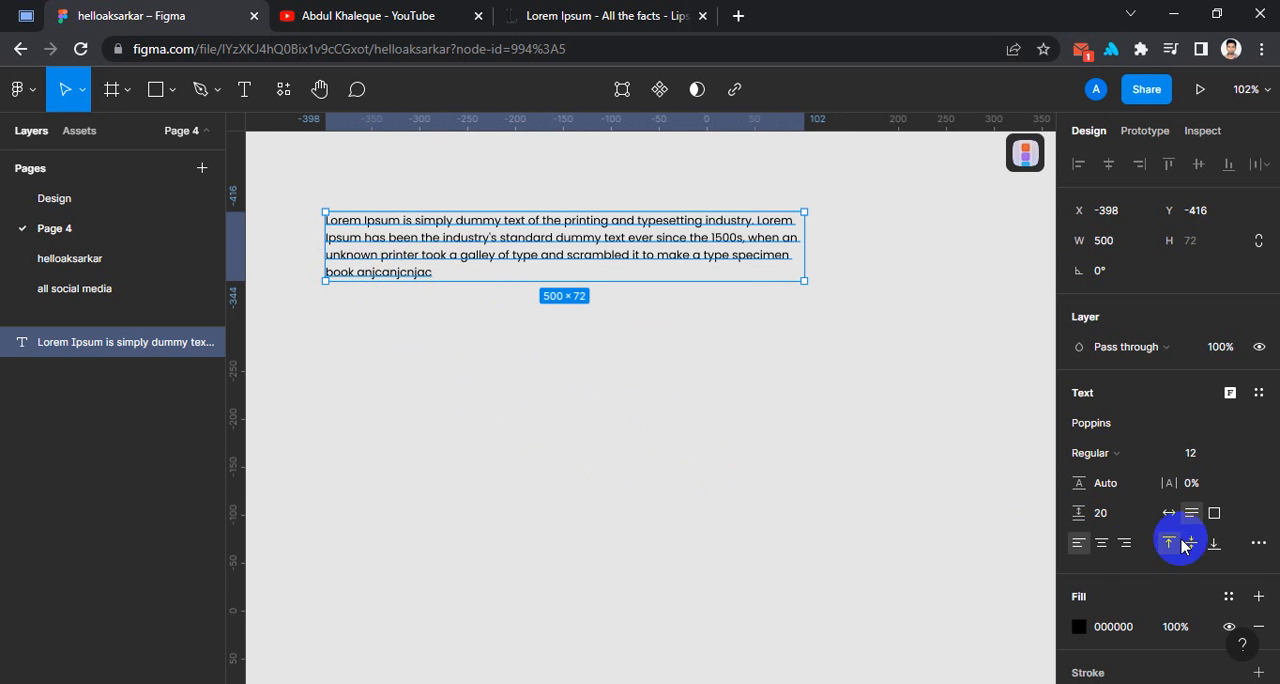
# Try center and right text alignment on the paragraph, settling on center.
pyautogui.click(1101, 545)
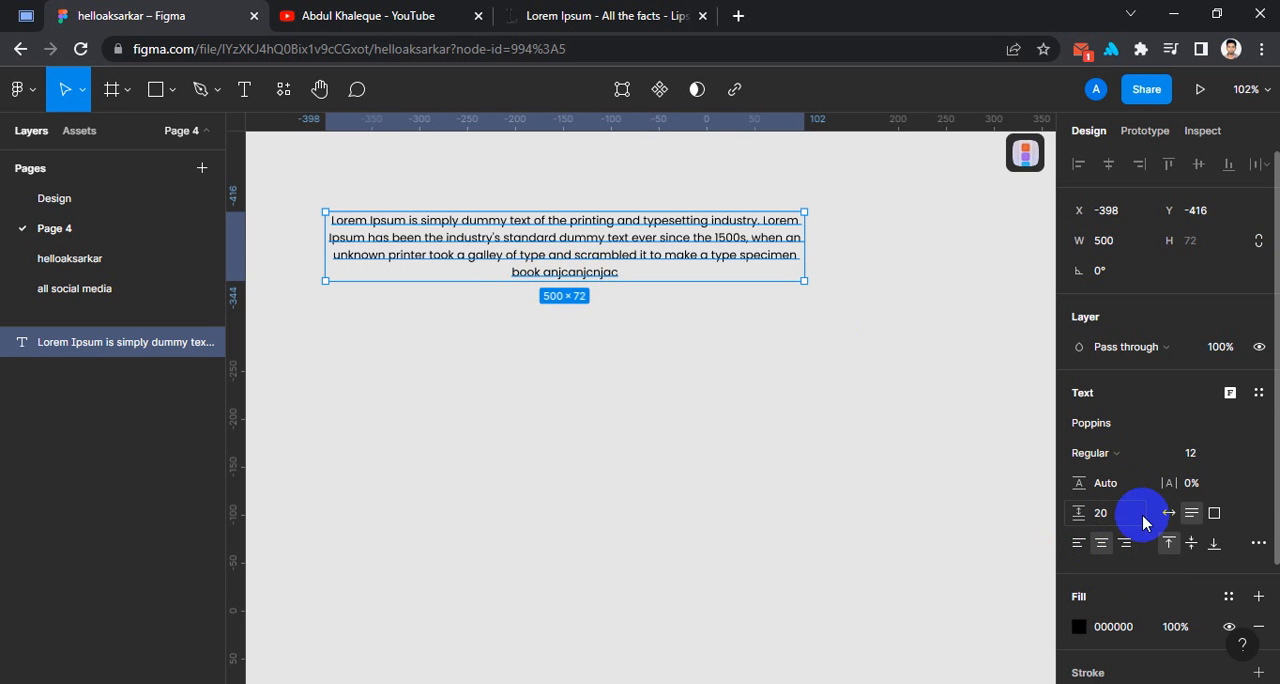
pyautogui.click(1123, 543)
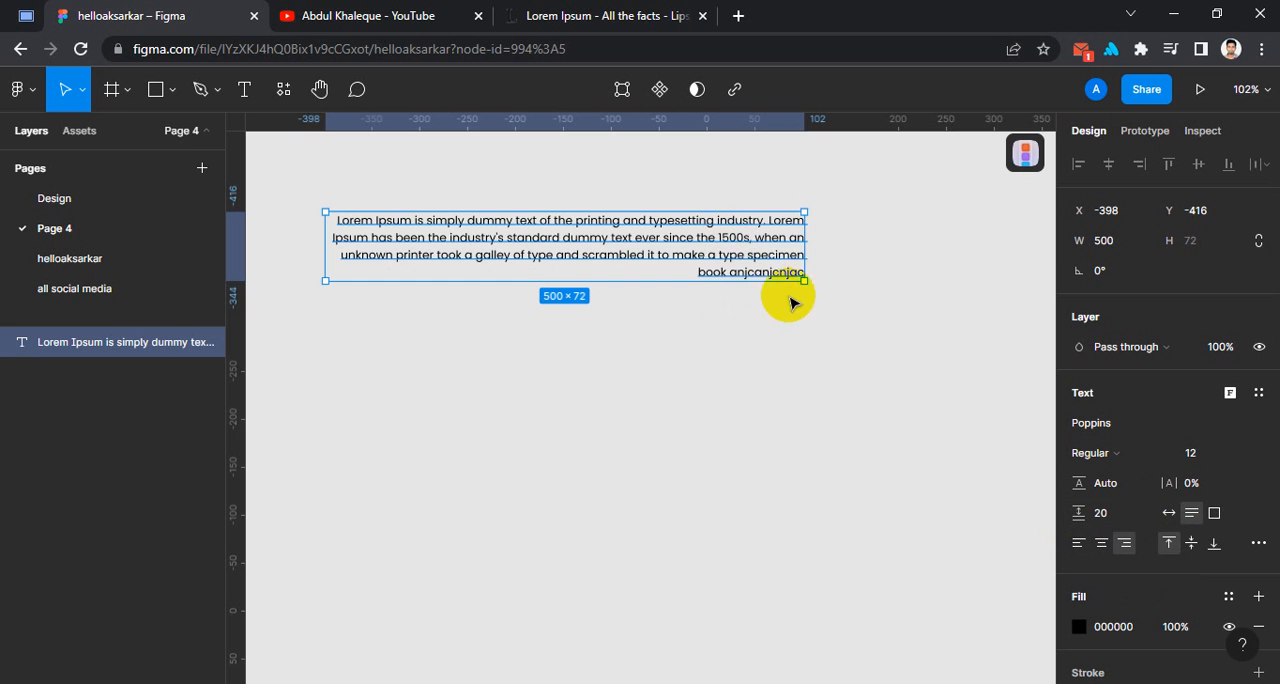
pyautogui.click(1099, 543)
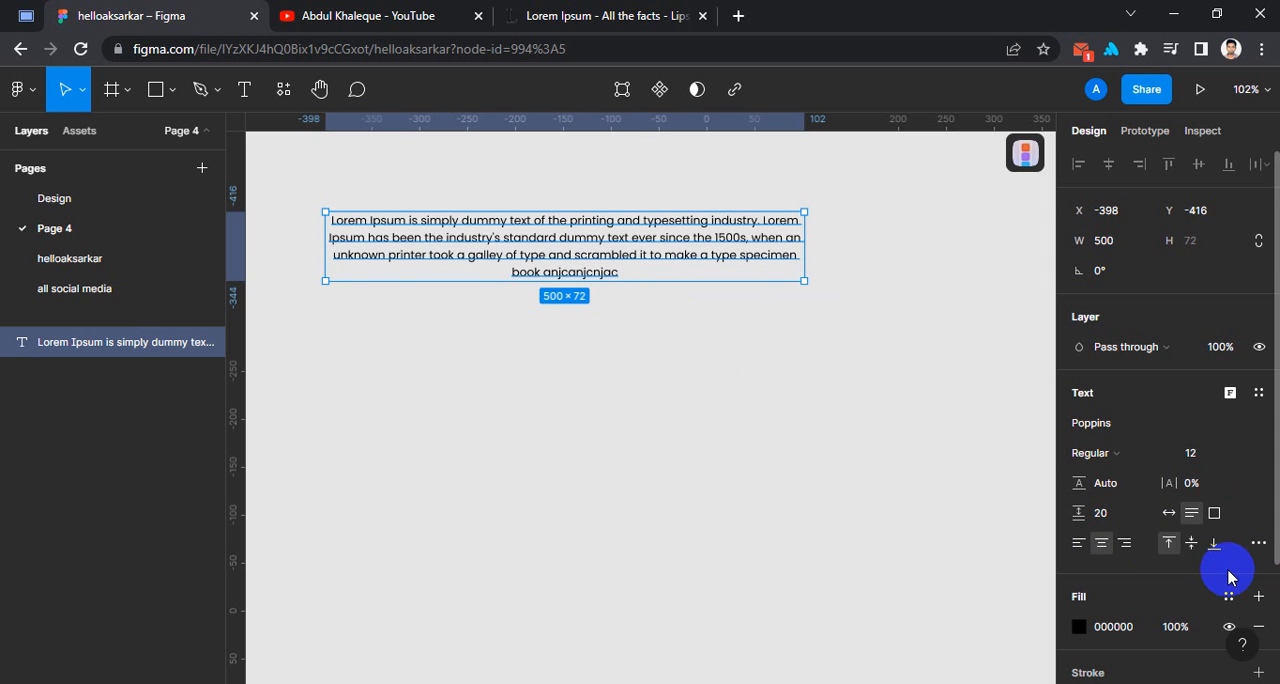
# Delete the paragraph and add a new text layer reading "Text" at about X -276, Y -362.
pyautogui.click(567, 274)
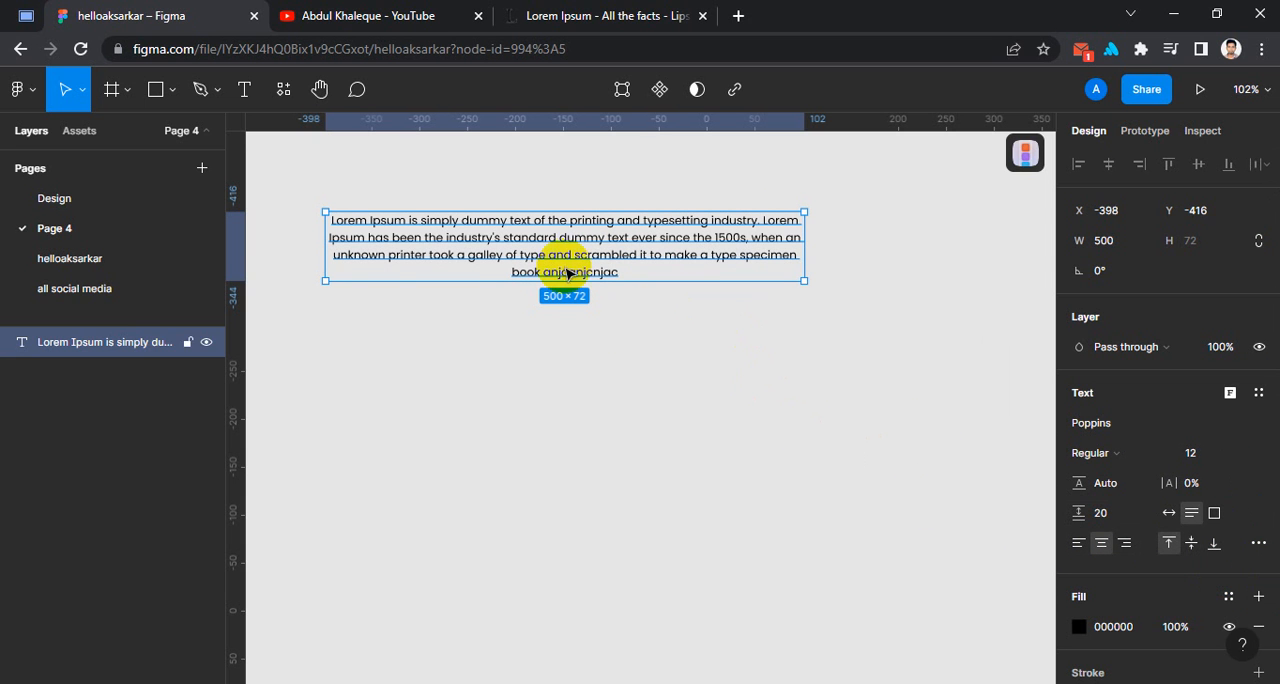
pyautogui.press('Delete')
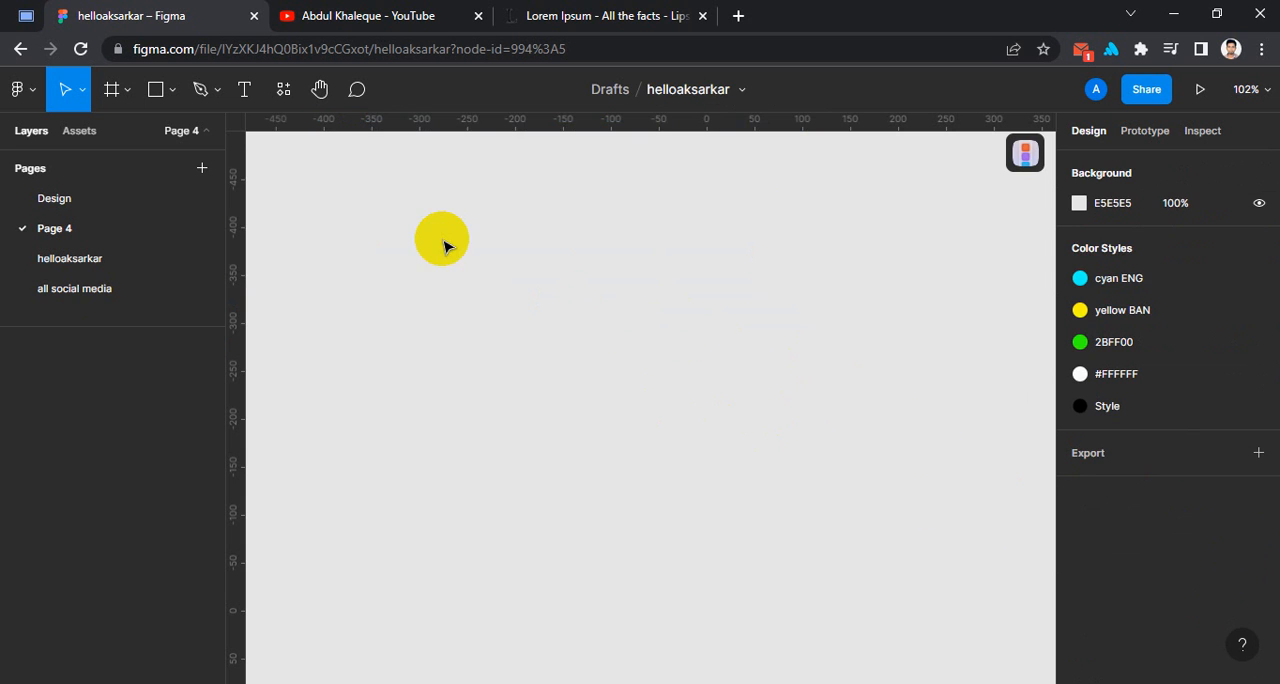
pyautogui.press('t')
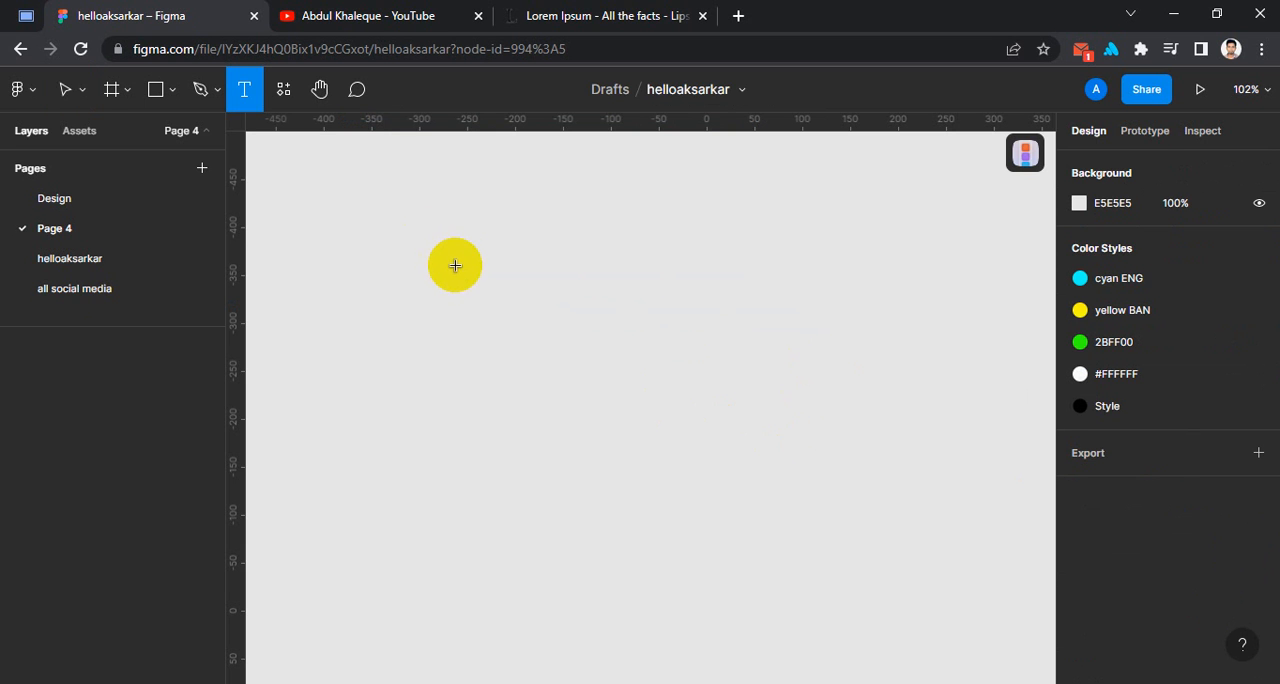
pyautogui.click(455, 265)
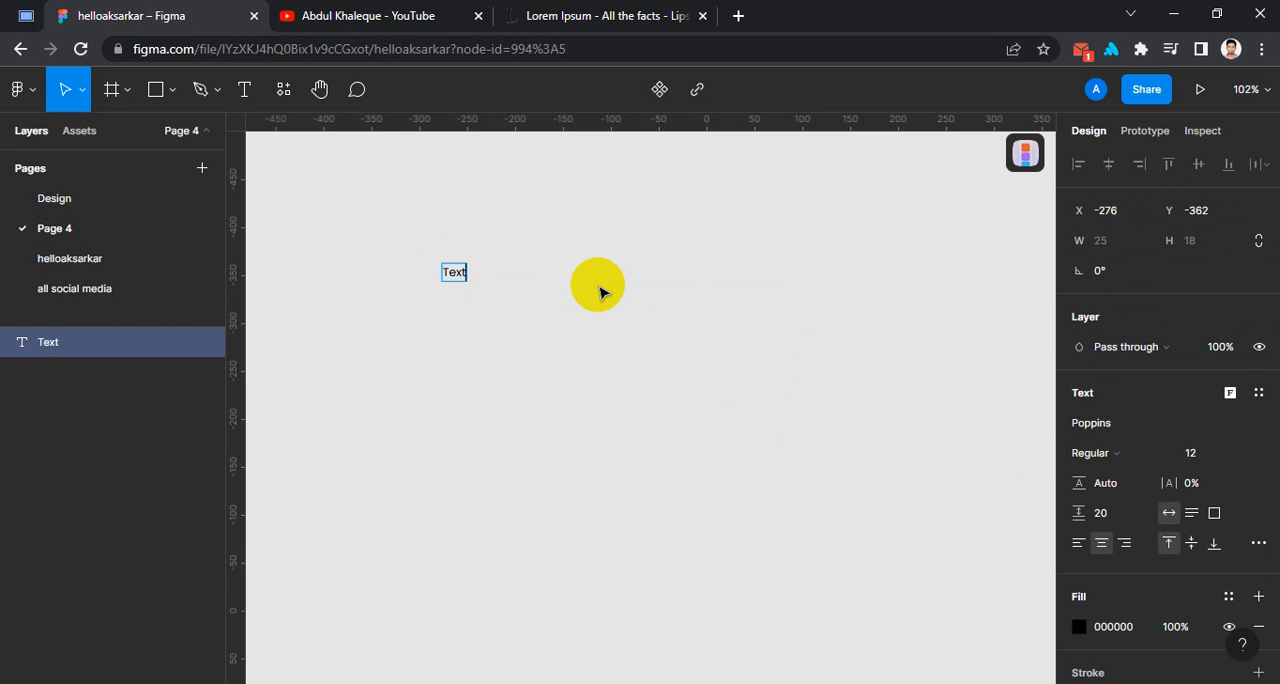
pyautogui.press('Escape')
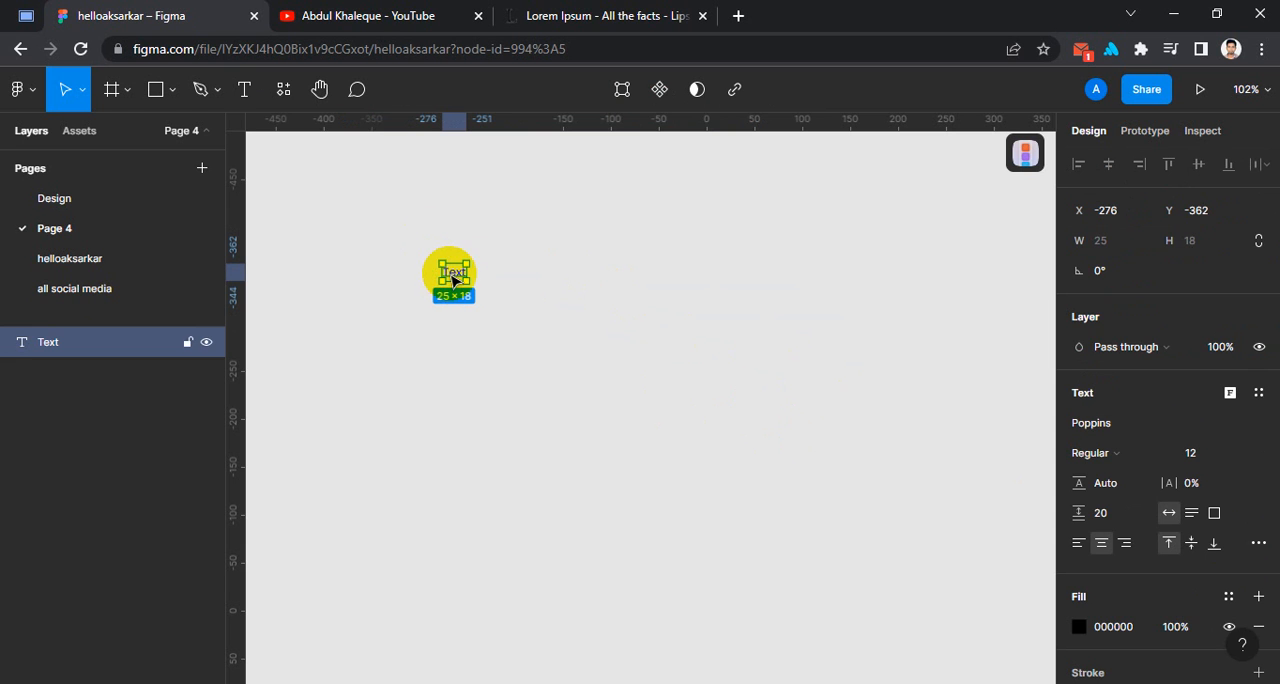
# Resize the "Text" layer's box to about 150 × 110 and shift it to about X -283.
pyautogui.moveTo(467, 281); pyautogui.dragTo(586, 368)
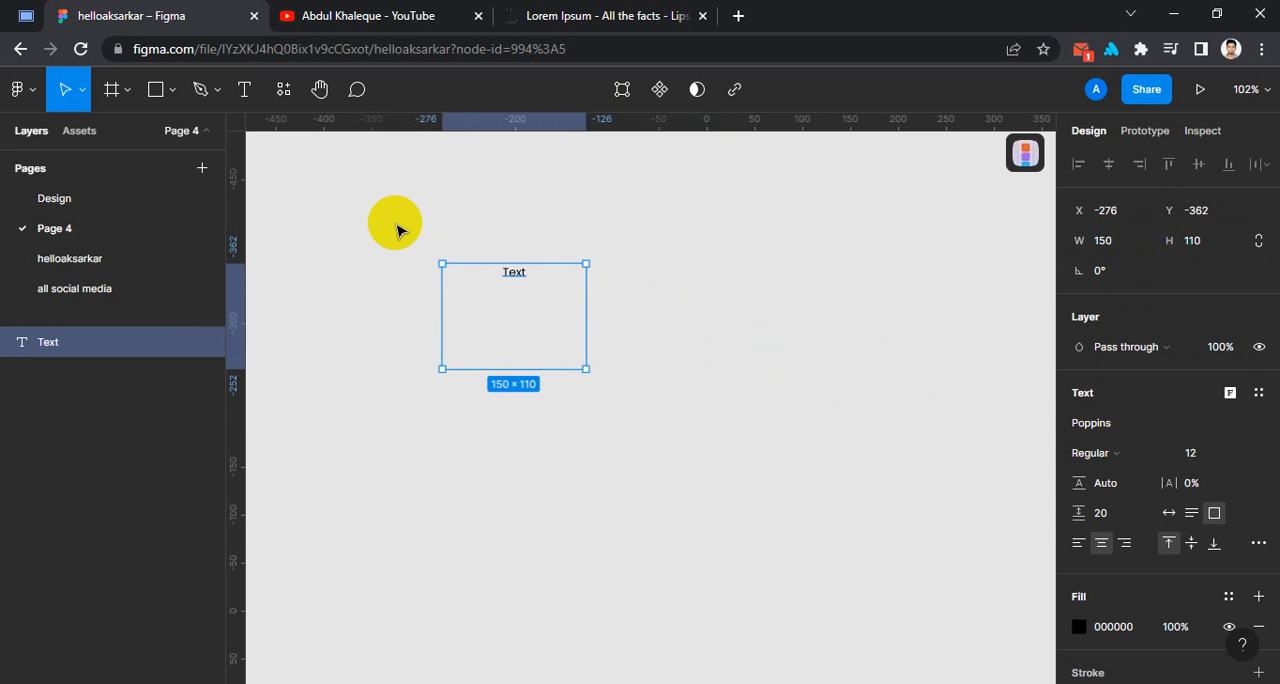
pyautogui.keyDown('ctrl'); pyautogui.scroll(2, 410, 240); pyautogui.keyUp('ctrl')
pyautogui.scroll(2, 420, 310)
pyautogui.keyDown('ctrl'); pyautogui.scroll(5, 390, 500); pyautogui.keyUp('ctrl')
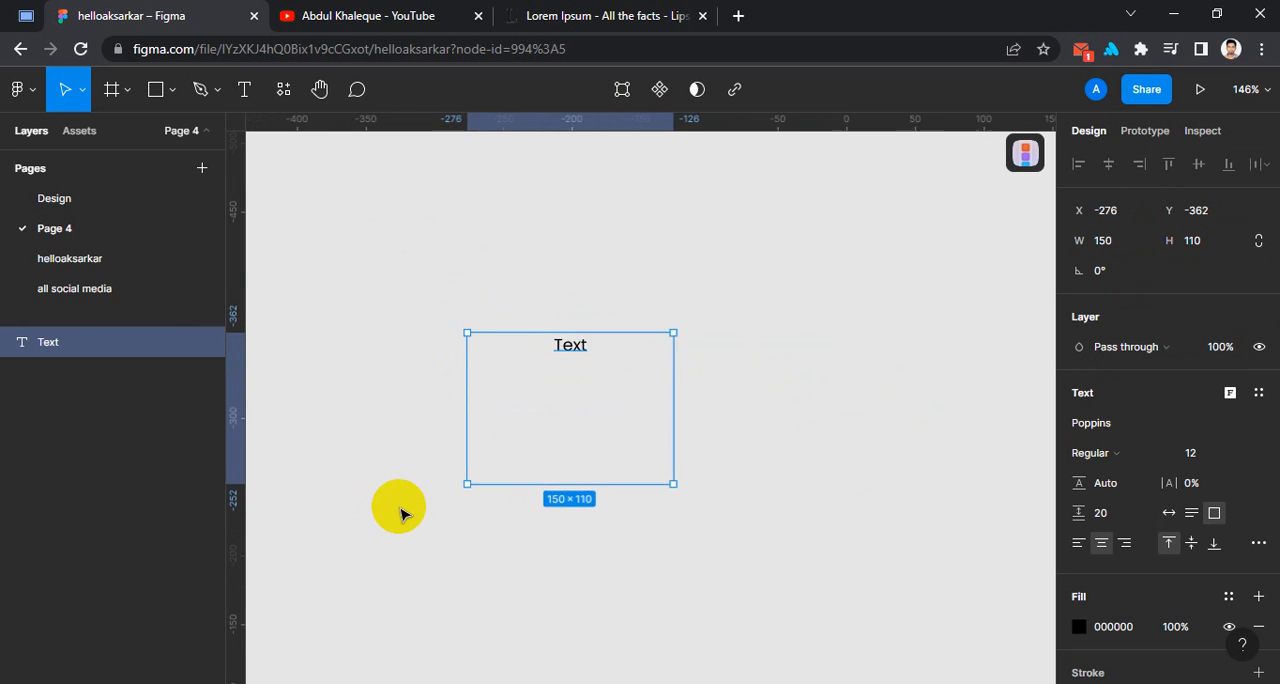
pyautogui.keyDown('ctrl'); pyautogui.scroll(1, 862, 314); pyautogui.keyUp('ctrl')
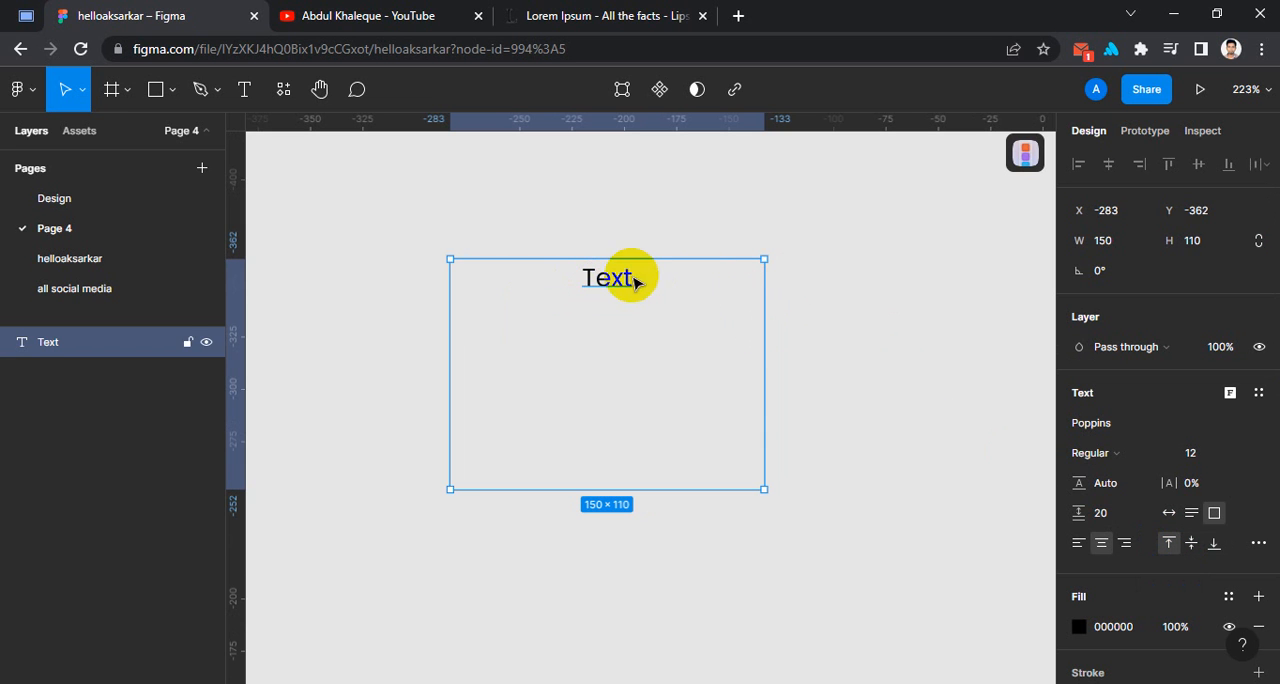
# Align the text vertically to the middle of its box, and finally to the bottom.
pyautogui.click(1258, 540)
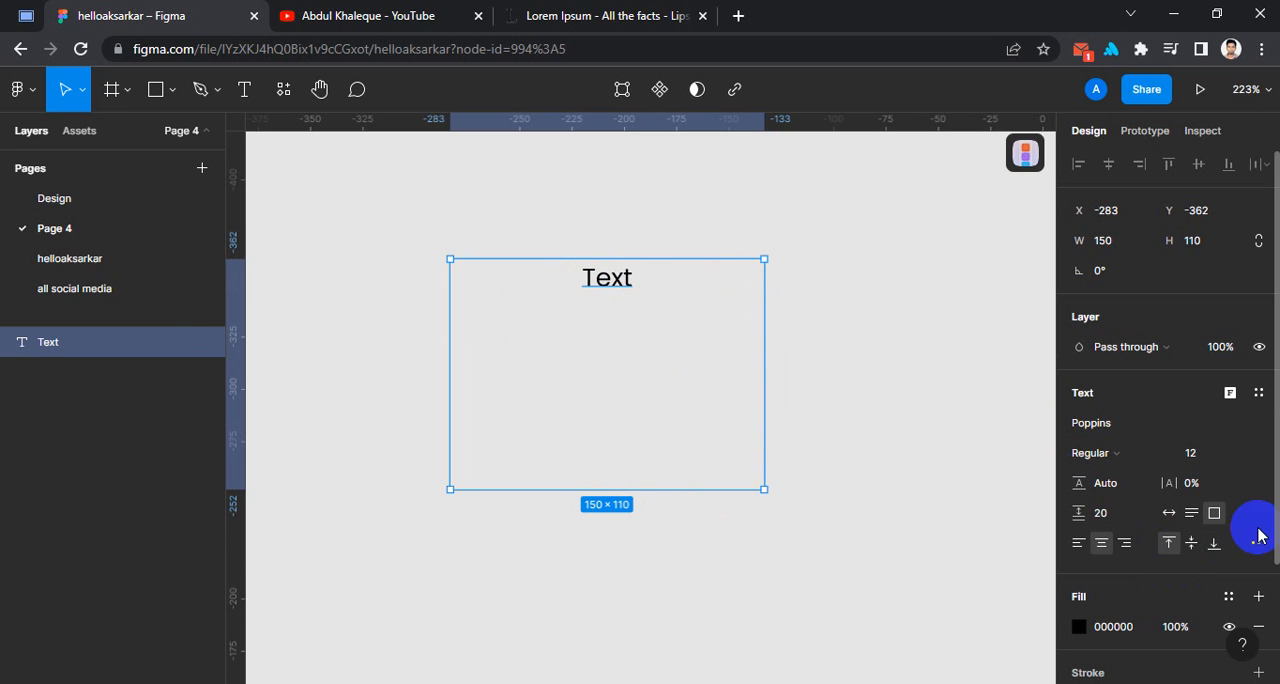
pyautogui.click(1192, 544)
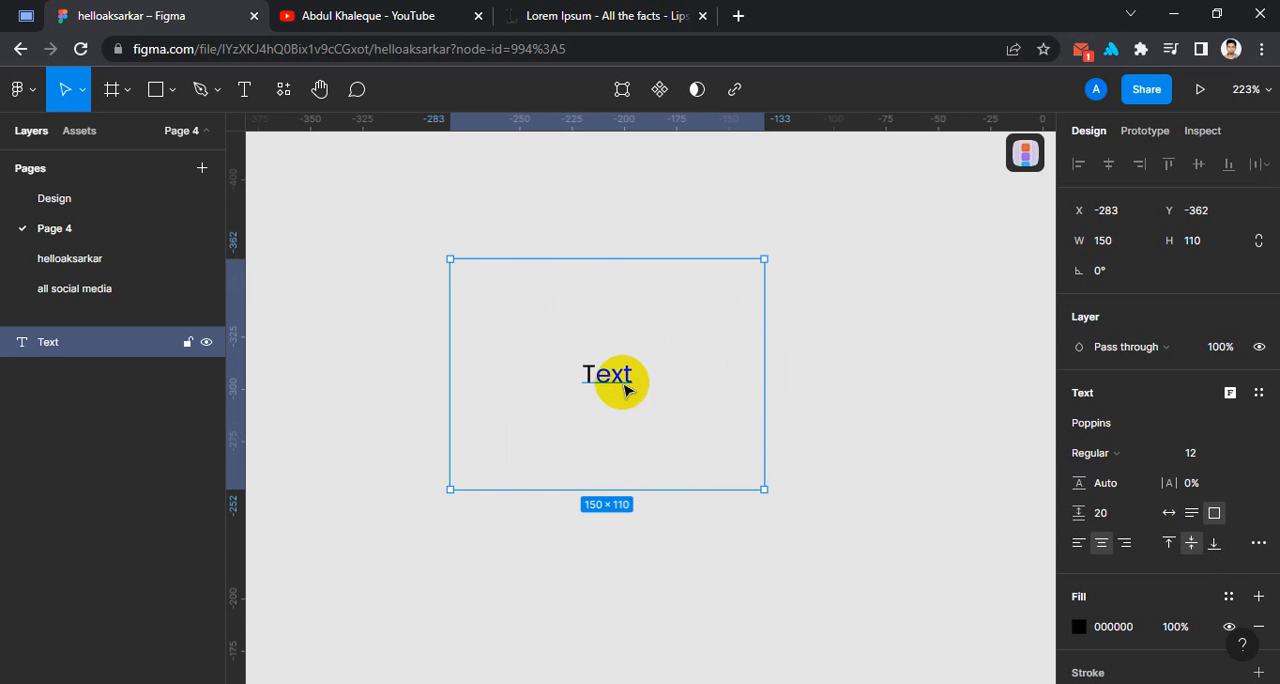
pyautogui.click(1214, 545)
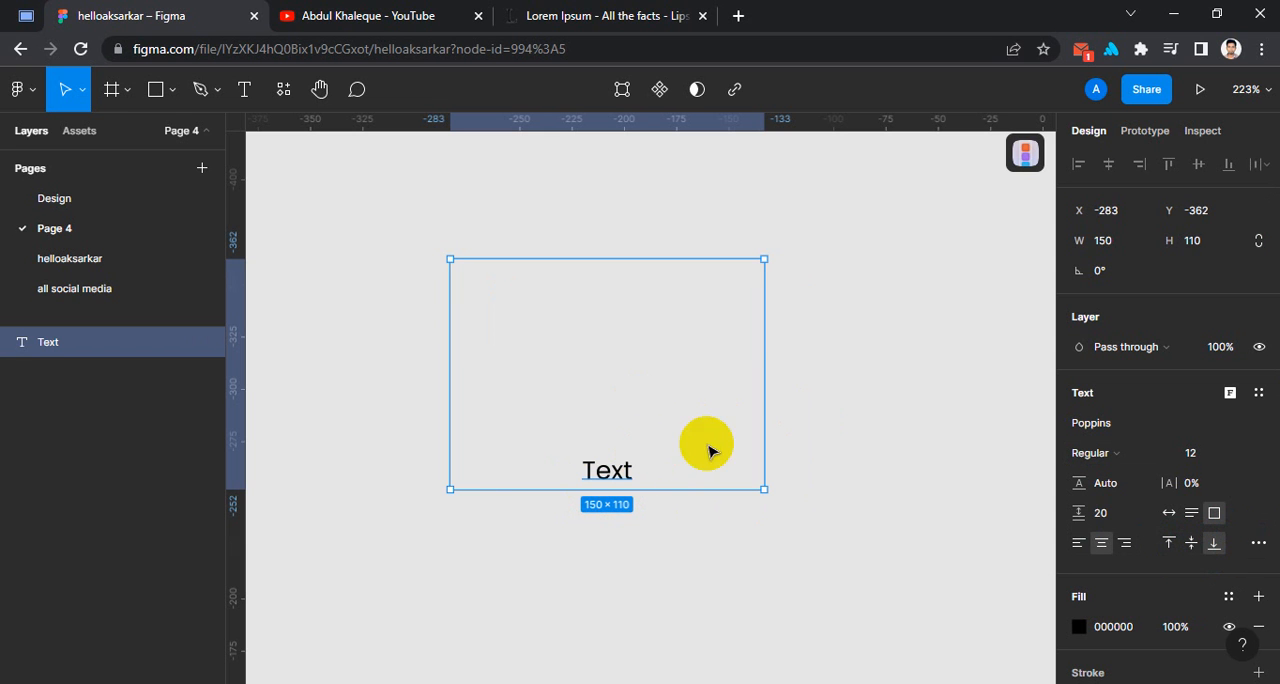
# Look over the type settings for the "Text" layer, and delete the layer.
pyautogui.click(1256, 543)
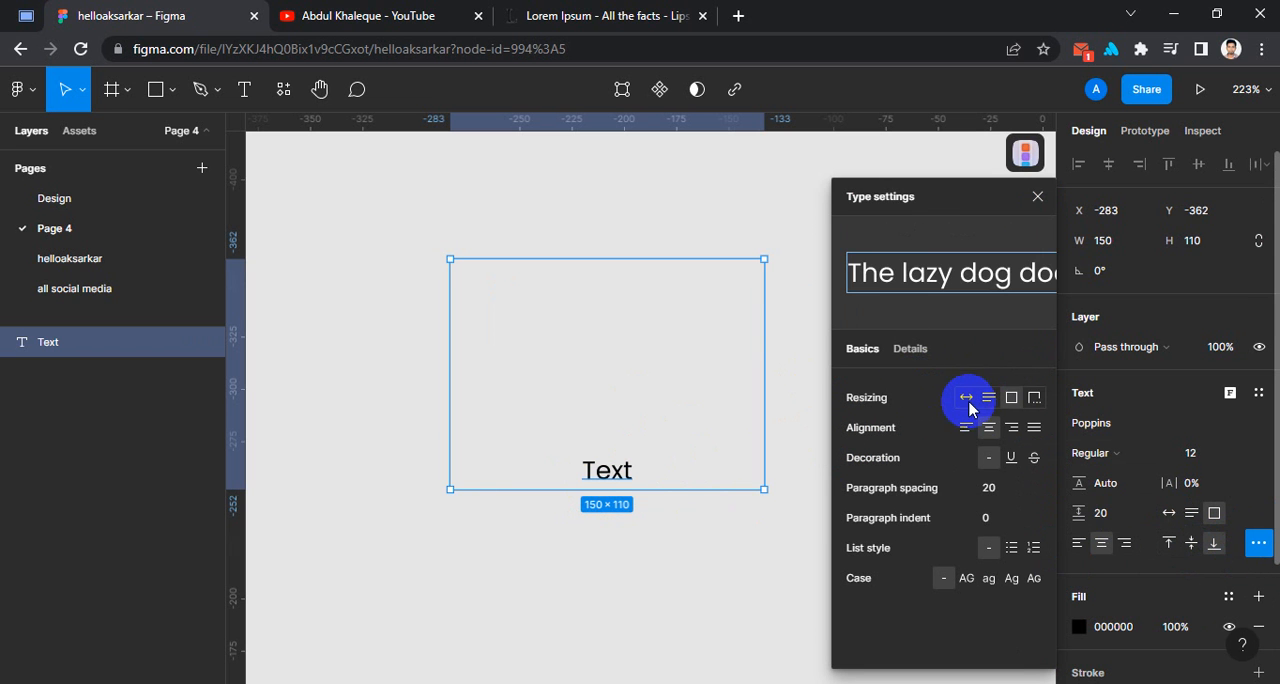
pyautogui.click(1039, 196)
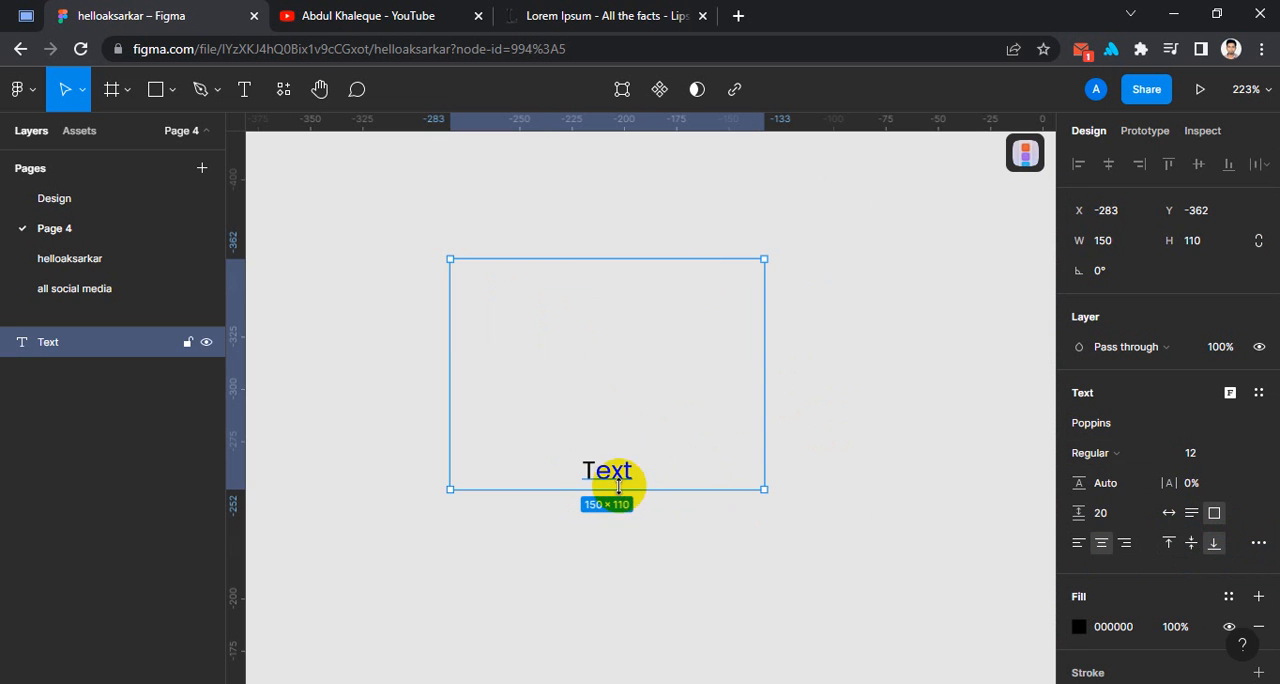
pyautogui.moveTo(620, 480); pyautogui.dragTo(569, 449)
pyautogui.press('Delete')
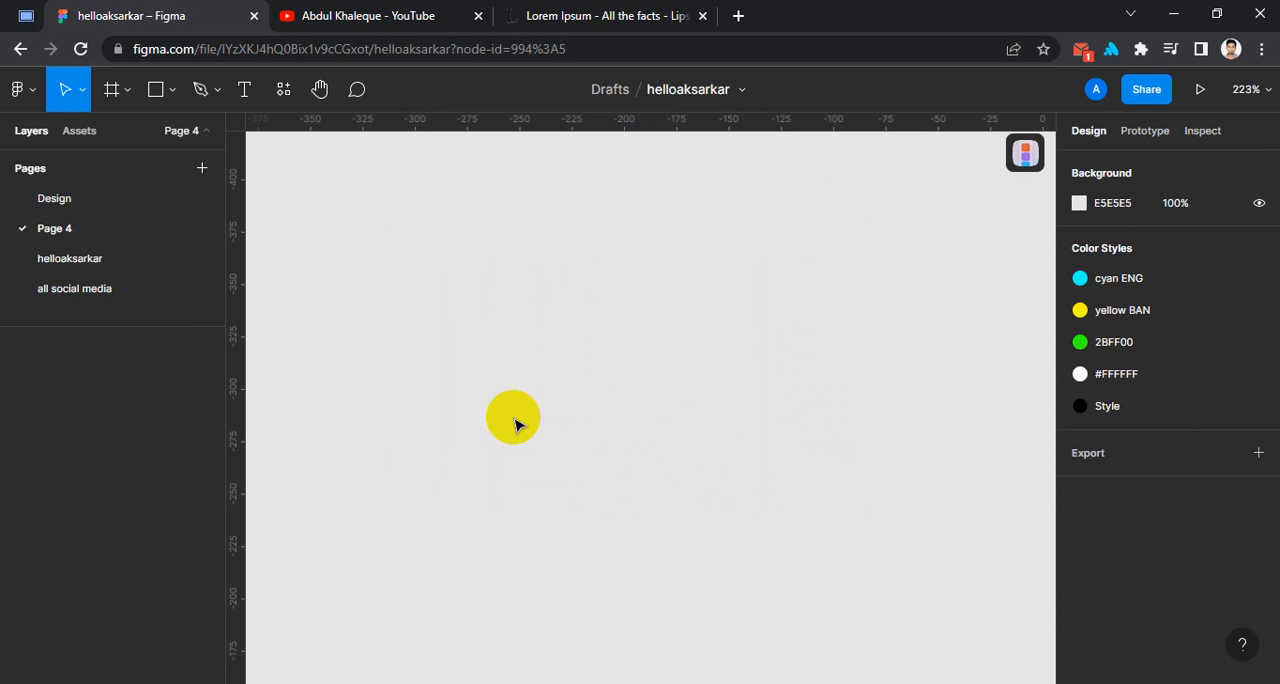
pyautogui.press('t')
pyautogui.click(409, 254)
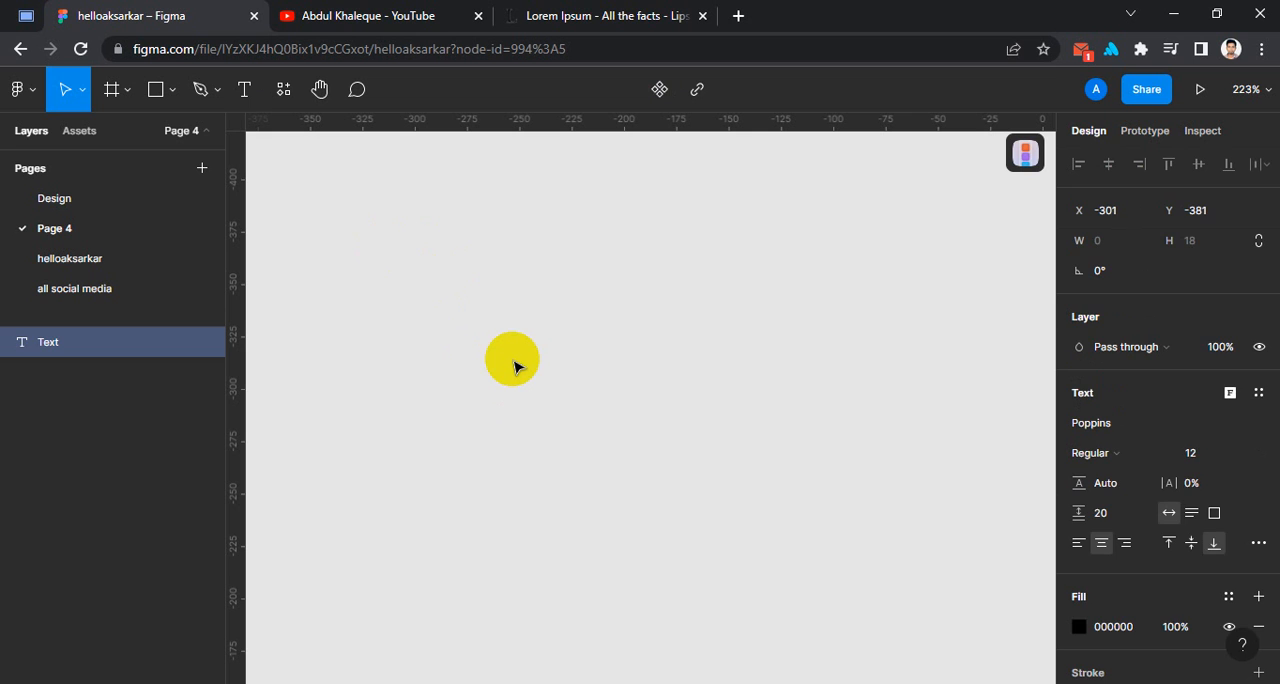
pyautogui.press('Escape')
# Draw a text box about 97 × 60 at X -318, Y -364 reading "If you click here it will work like this".
pyautogui.click(244, 89)
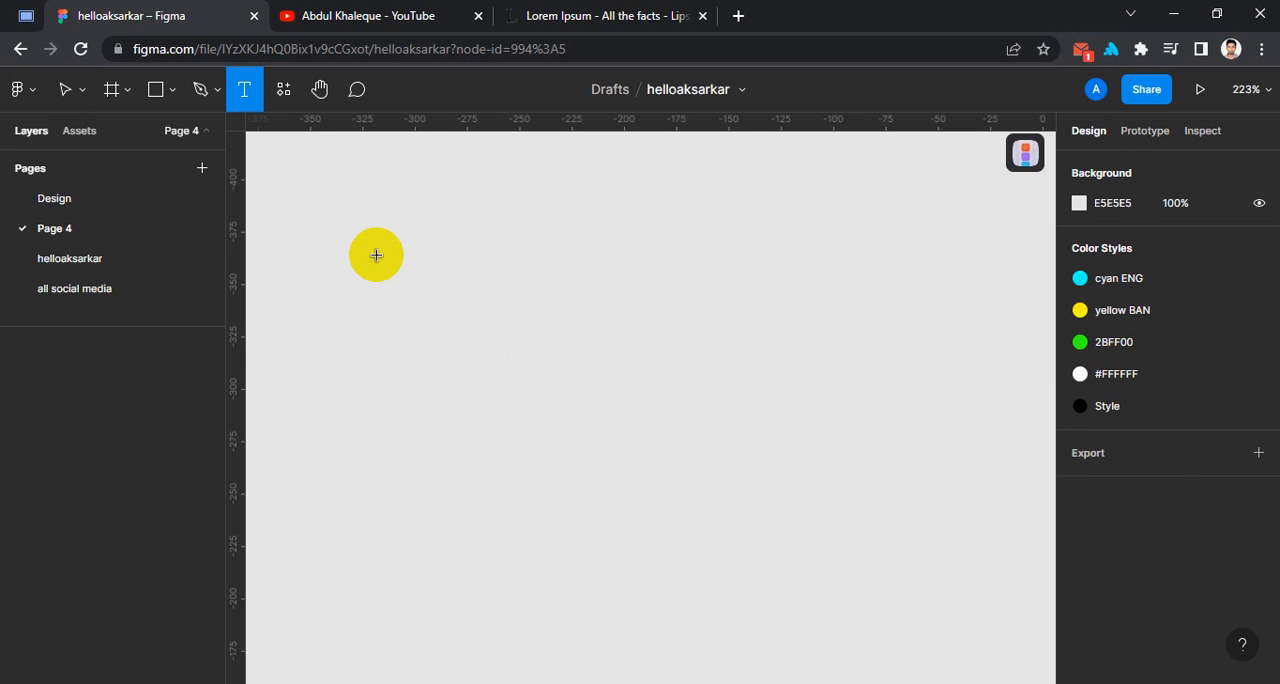
pyautogui.moveTo(377, 255); pyautogui.dragTo(581, 380)
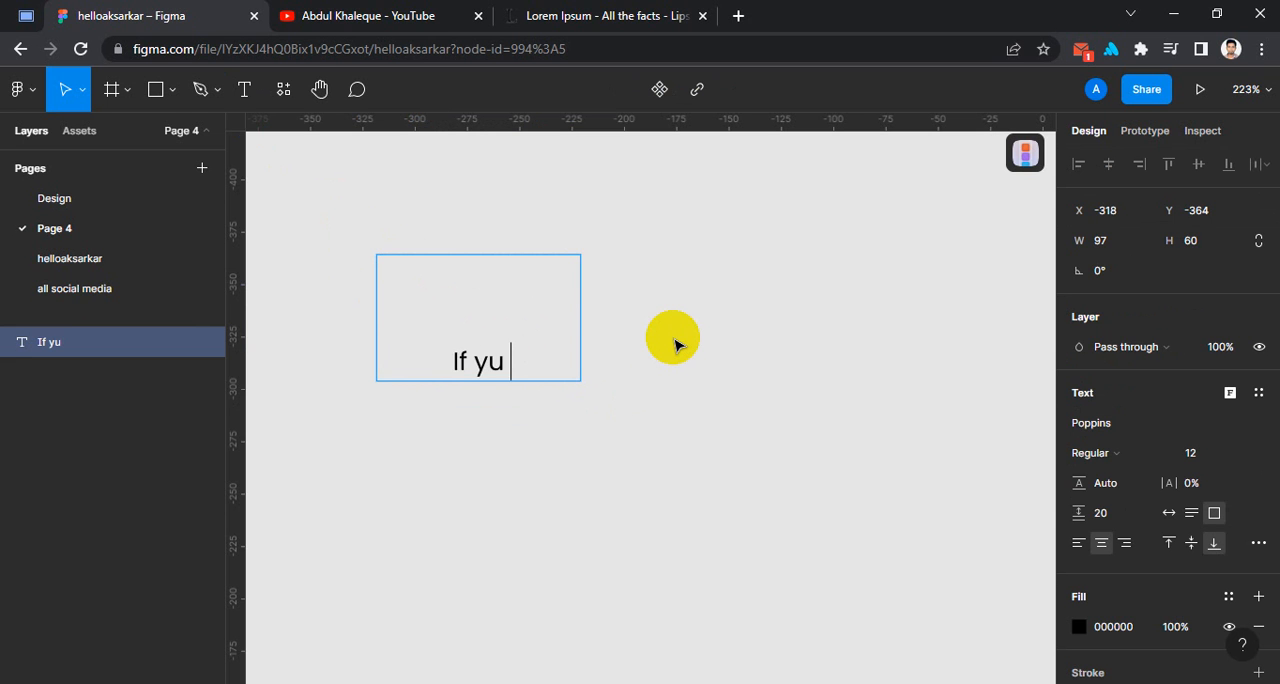
pyautogui.write('If you ')
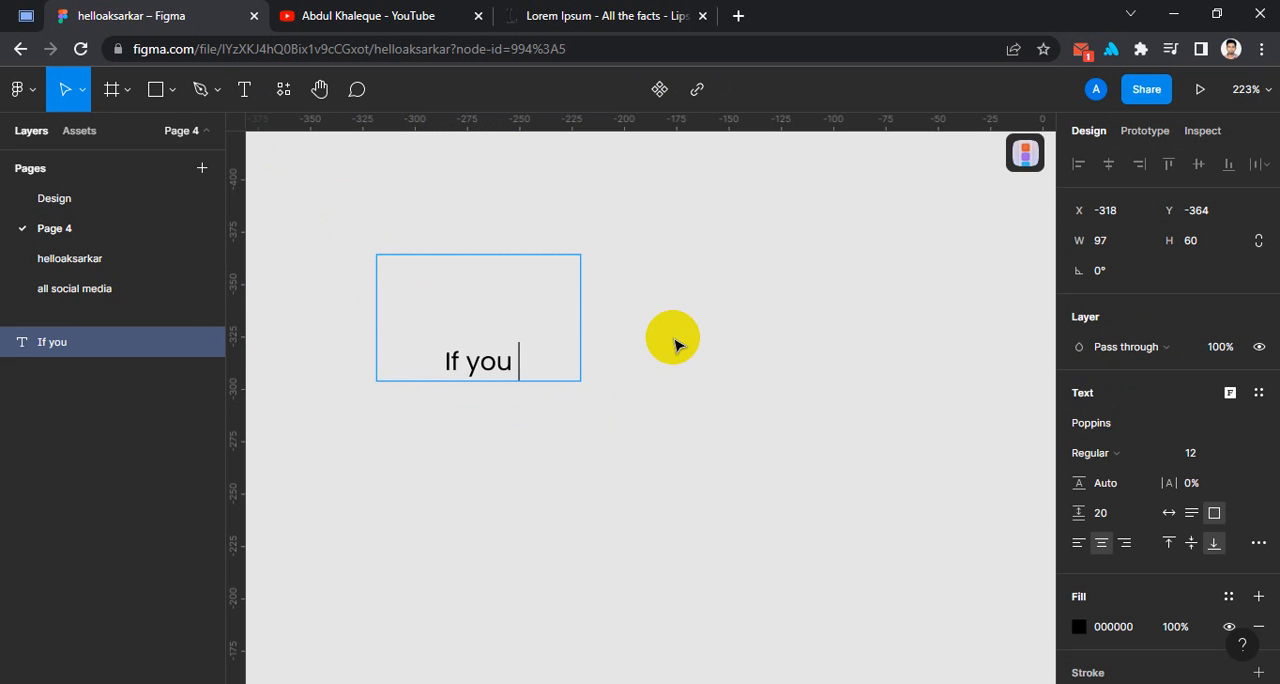
pyautogui.write('clikc')
pyautogui.press('BackSpace')
pyautogui.press('BackSpace')
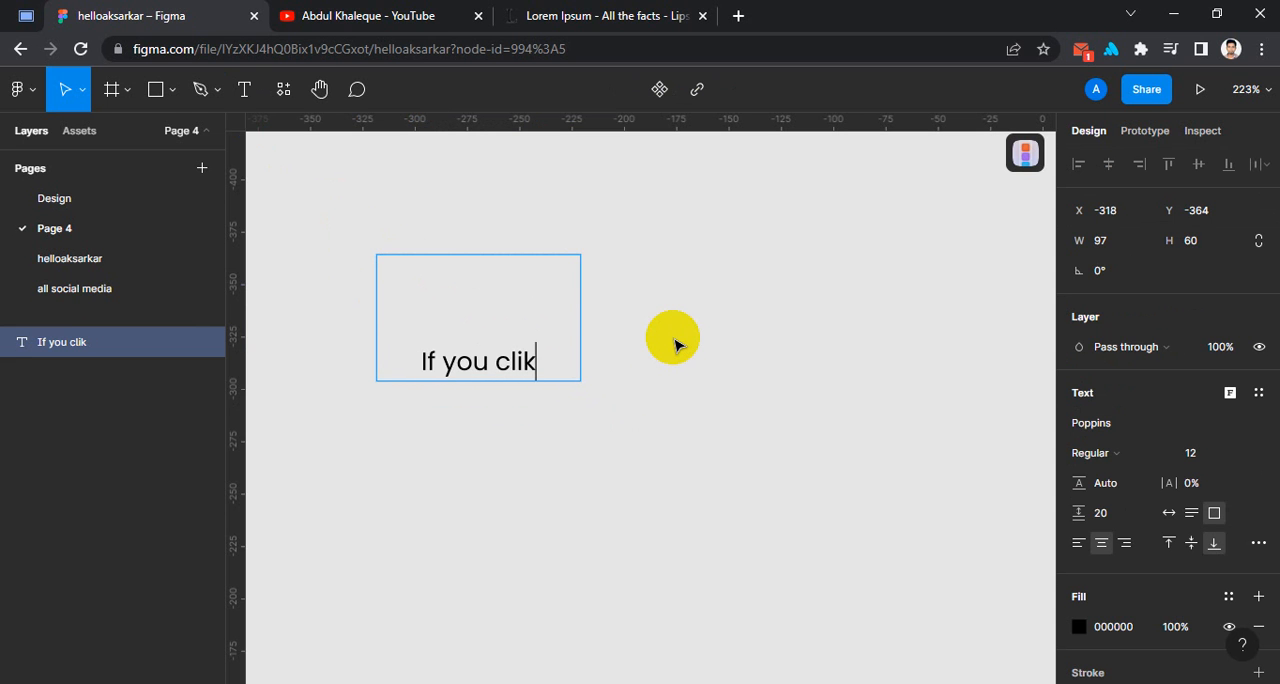
pyautogui.press('BackSpace')
pyautogui.write('ck here')
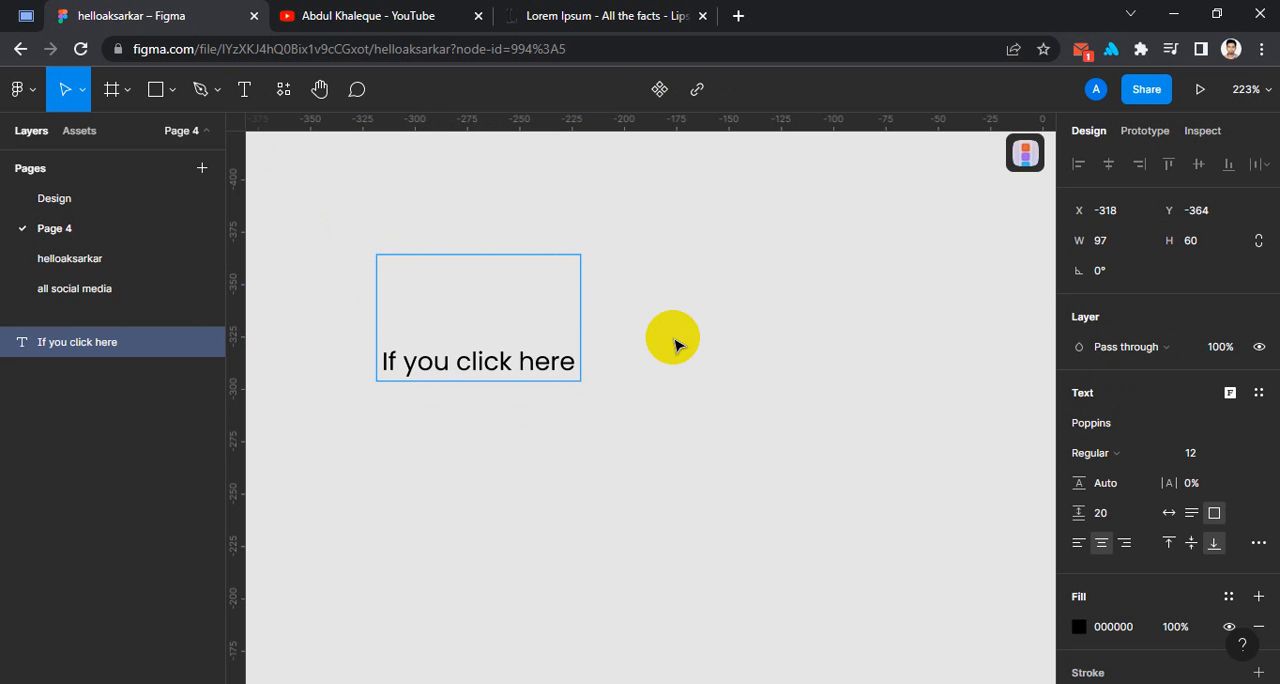
pyautogui.write(' it wil')
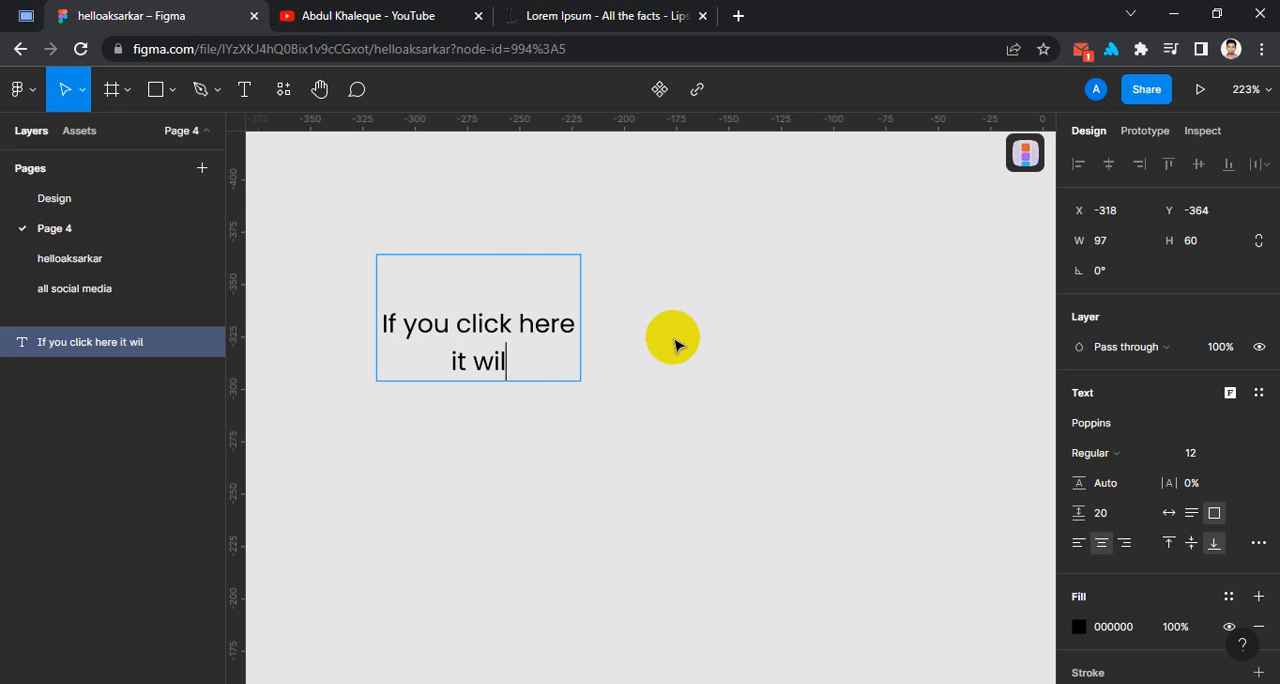
pyautogui.write('l work')
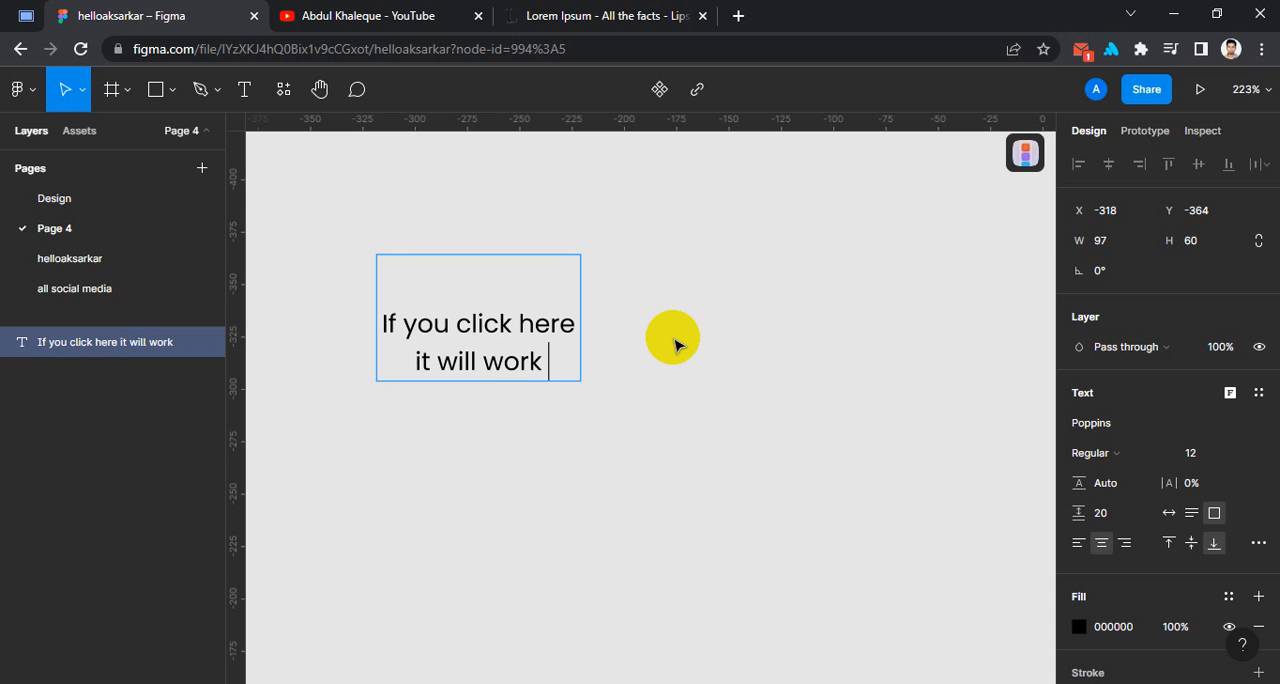
pyautogui.write(' like')
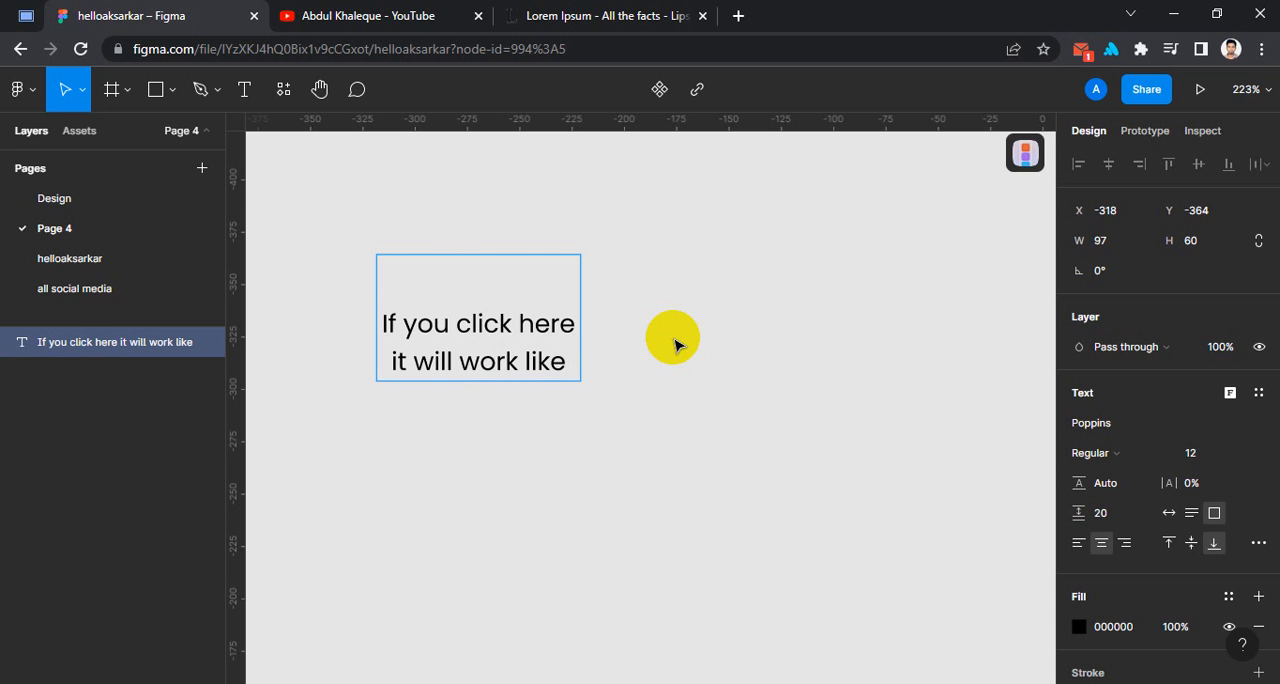
pyautogui.write(' this')
pyautogui.press('Escape')
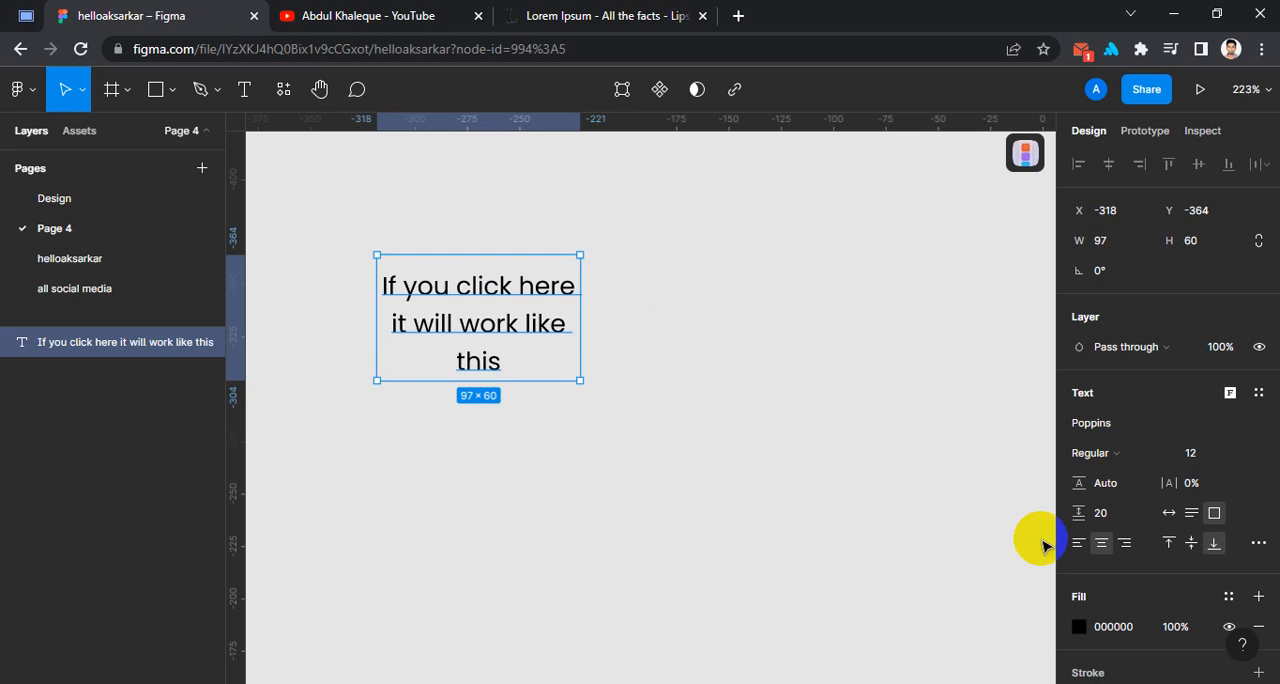
# Align the text to the top of its box and set its resizing to Truncate text.
pyautogui.click(1169, 543)
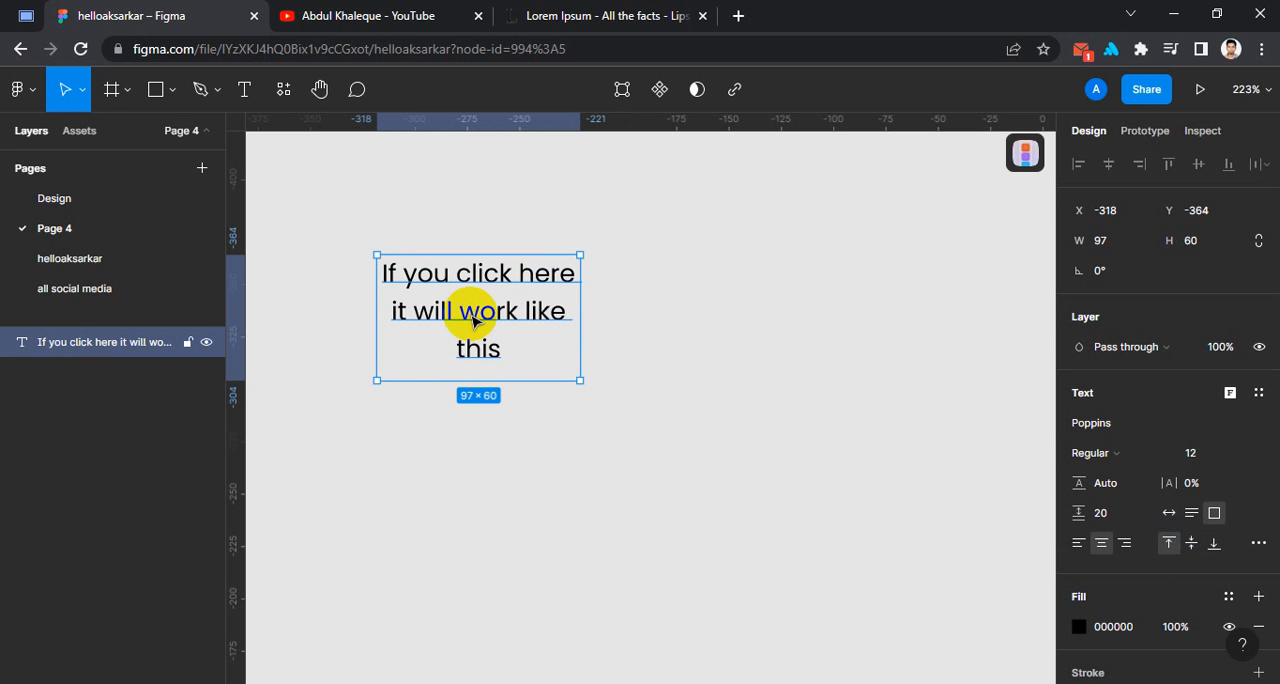
pyautogui.click(1257, 543)
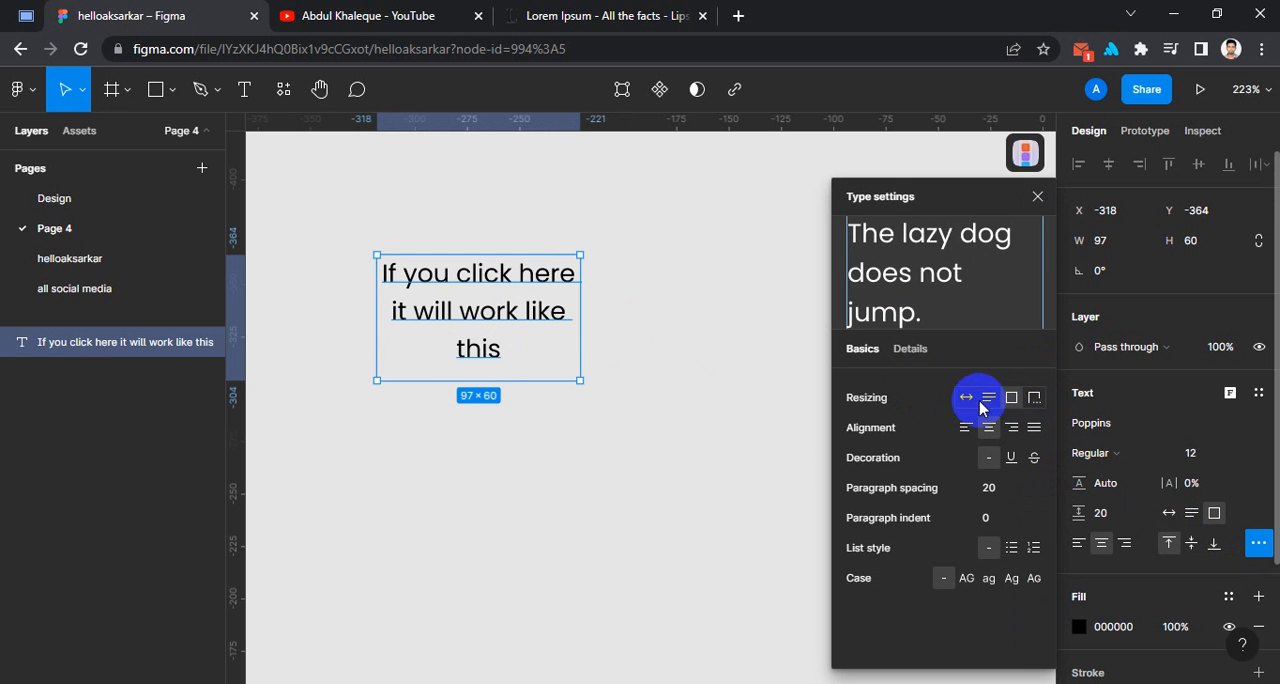
pyautogui.click(1036, 400)
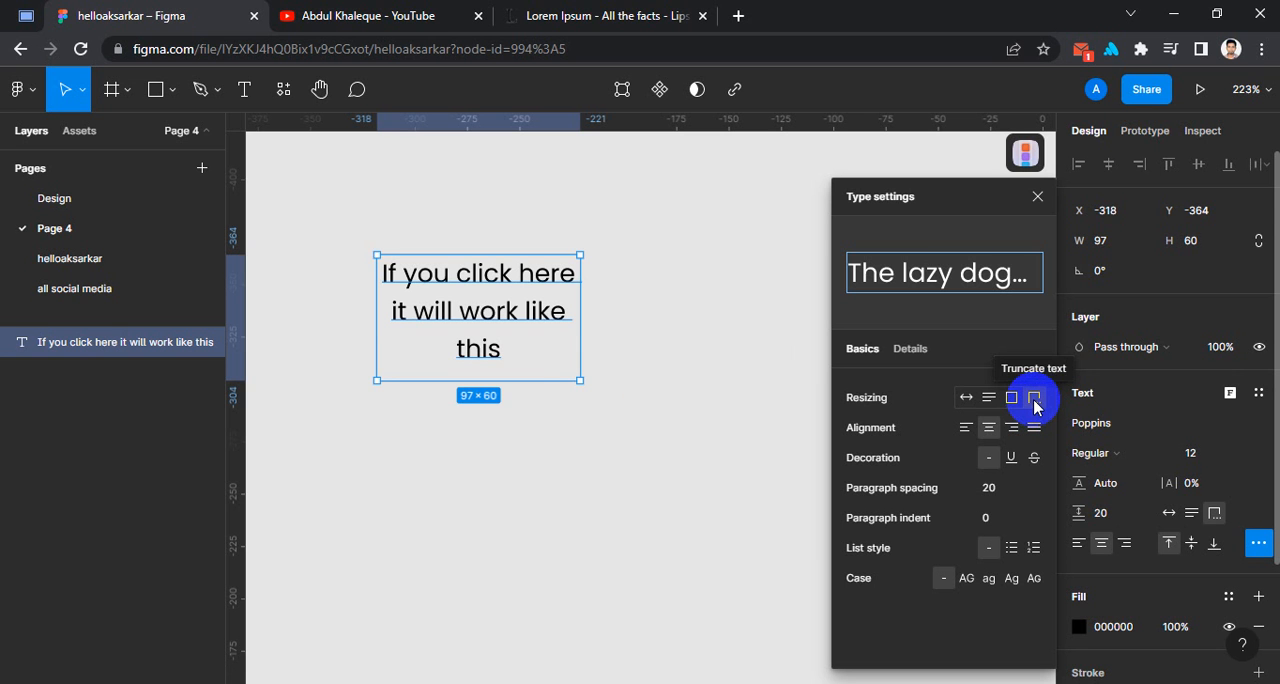
pyautogui.click(1040, 200)
# Append the filler text "cnjcjacnjancjancjnajcnjac" after "this" so the content overflows the box.
pyautogui.doubleClick(477, 354)
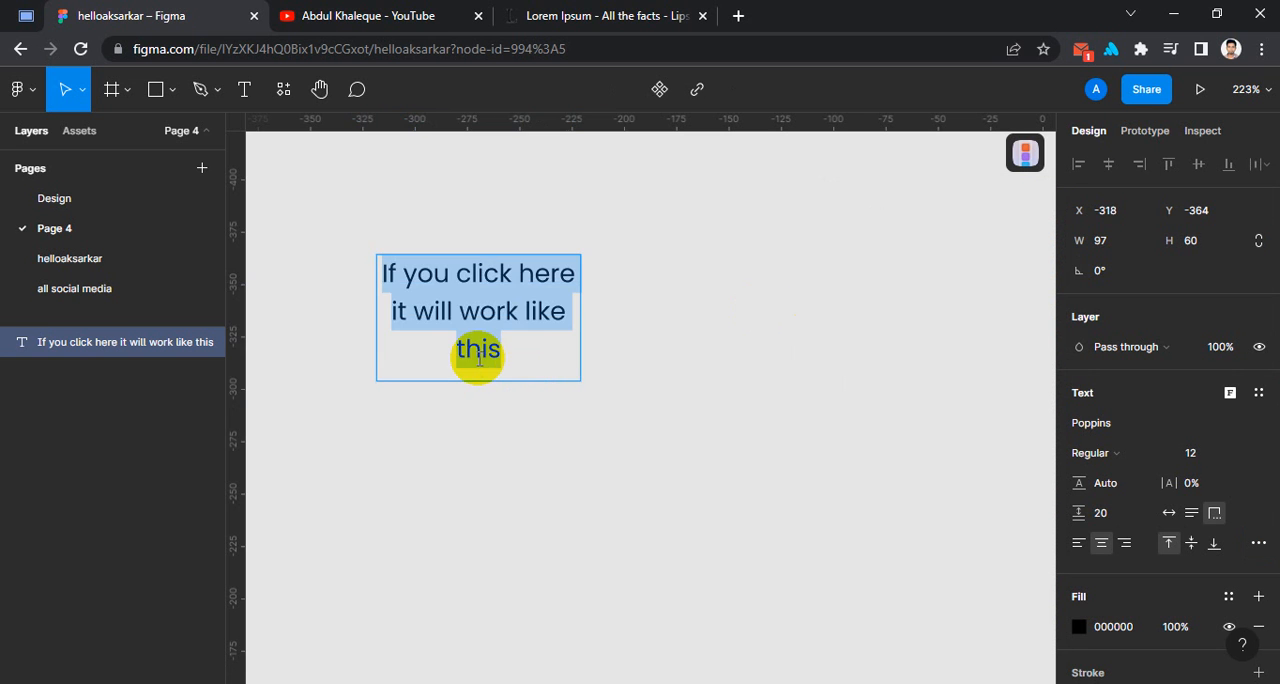
pyautogui.click(525, 352)
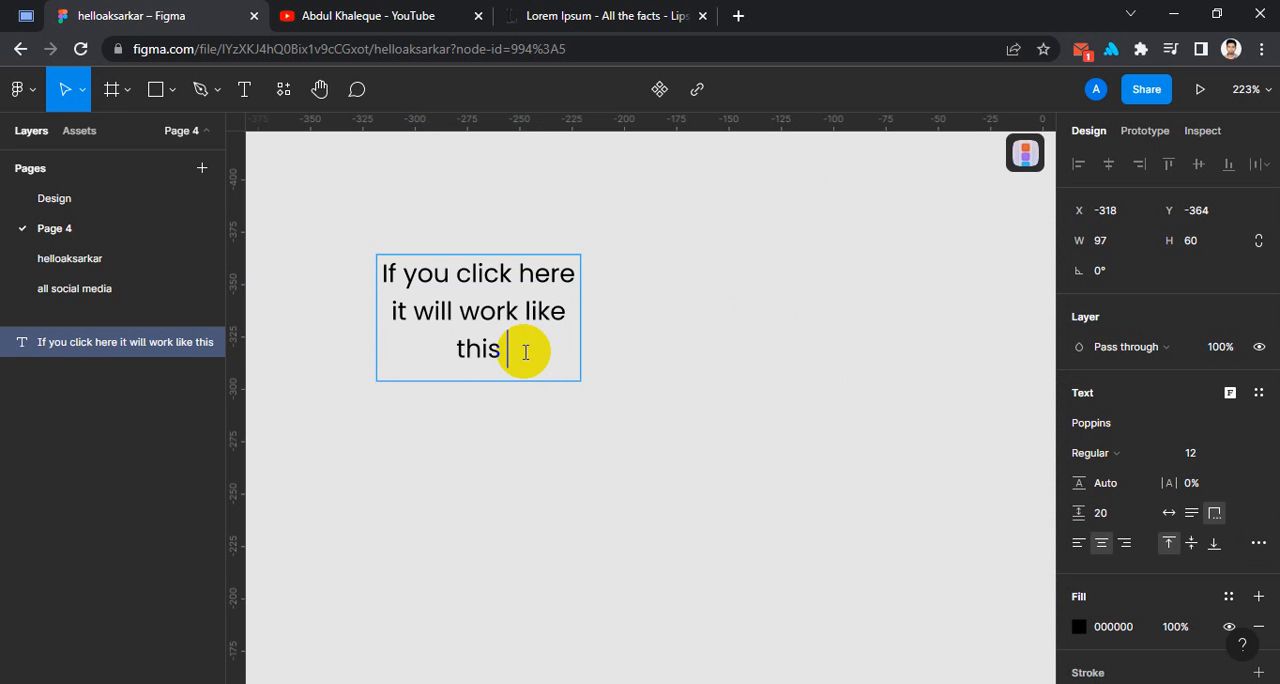
pyautogui.write('cnjcjacnjancjancjnajcnj')
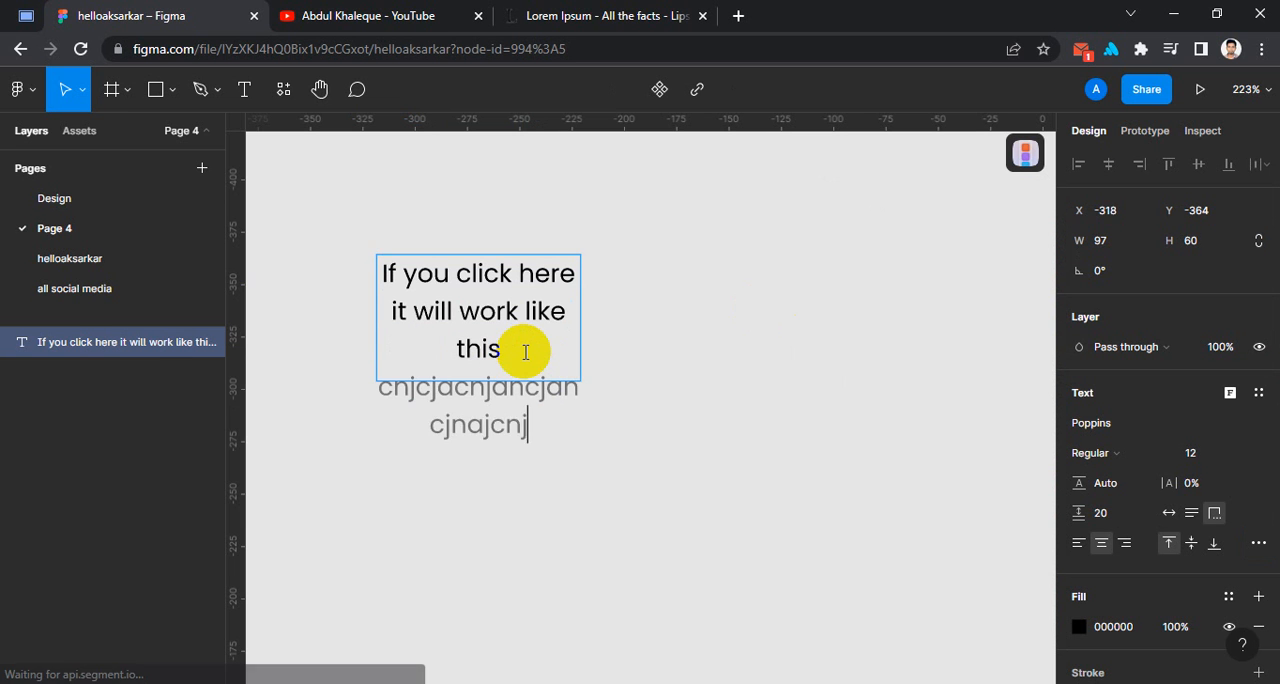
pyautogui.write('ac')
pyautogui.press('Escape')
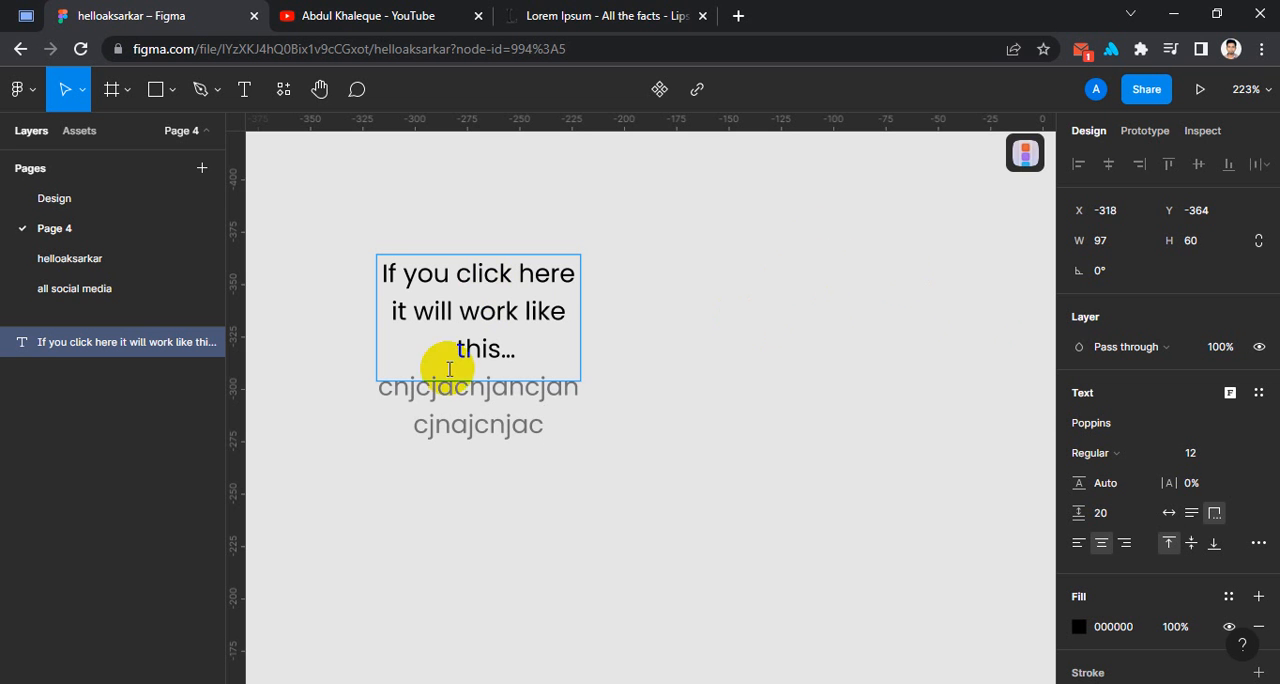
pyautogui.press('Escape')
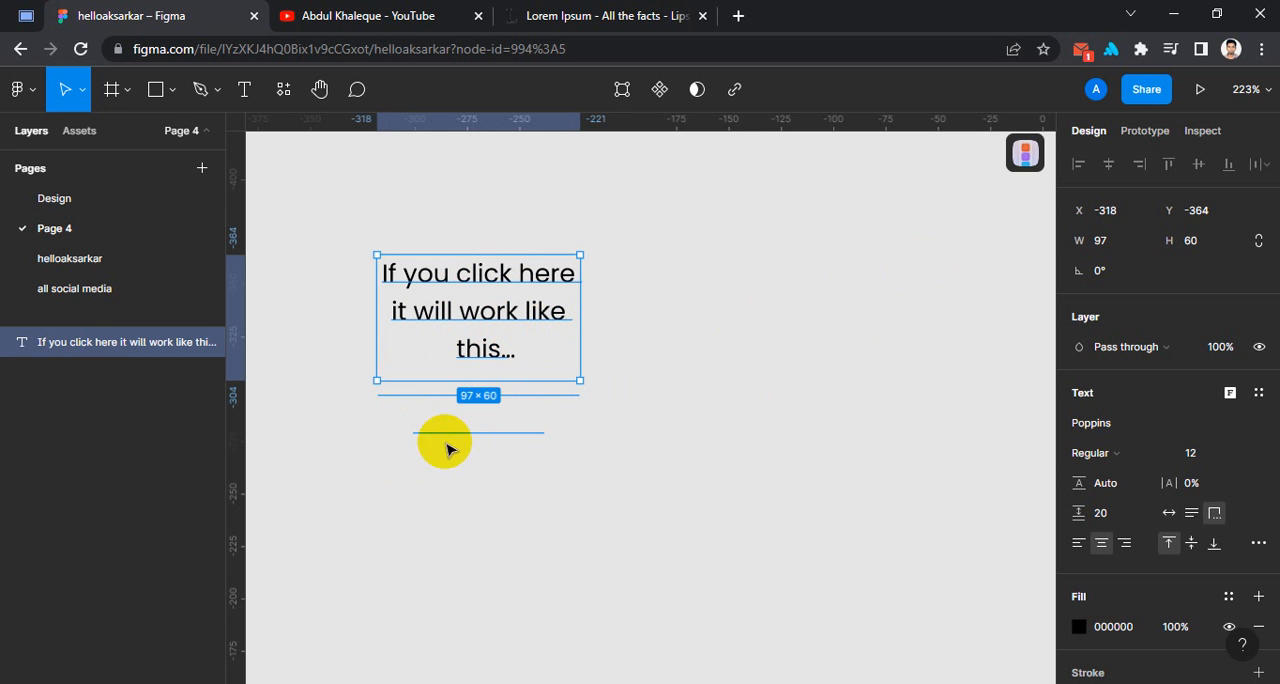
# Try fixed-size resizing on the overflowing text layer, and return it to Truncate text.
pyautogui.click(1260, 546)
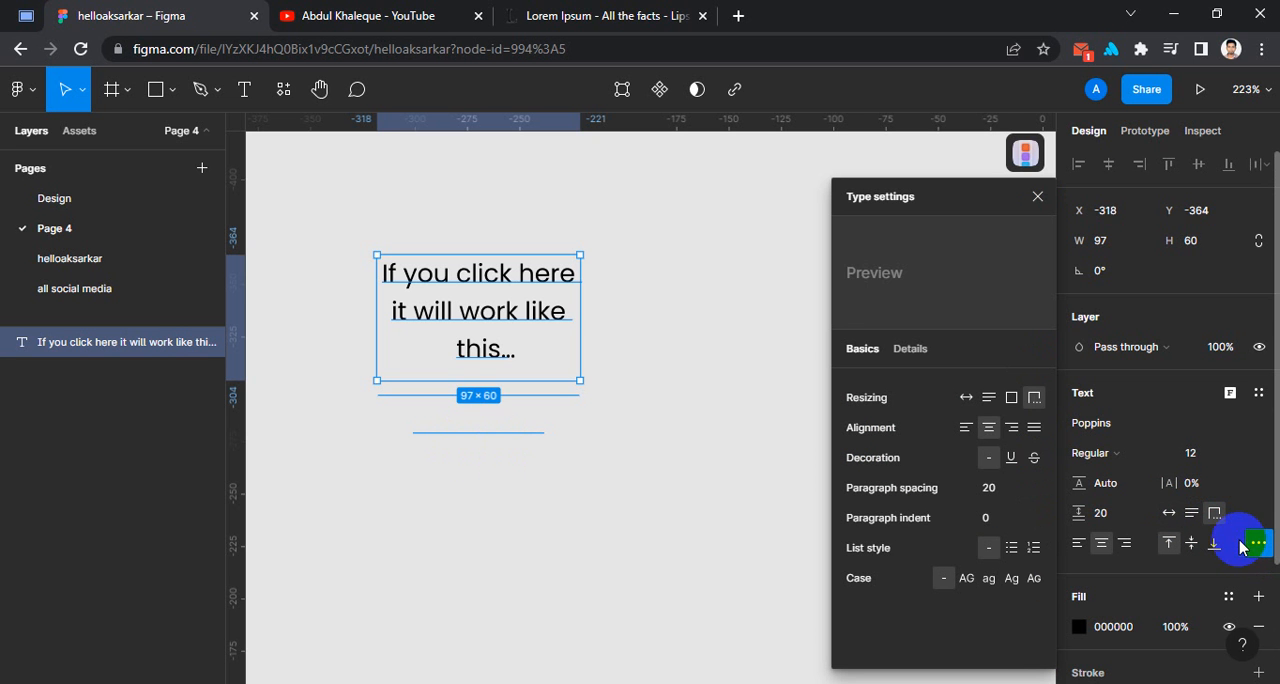
pyautogui.click(1013, 403)
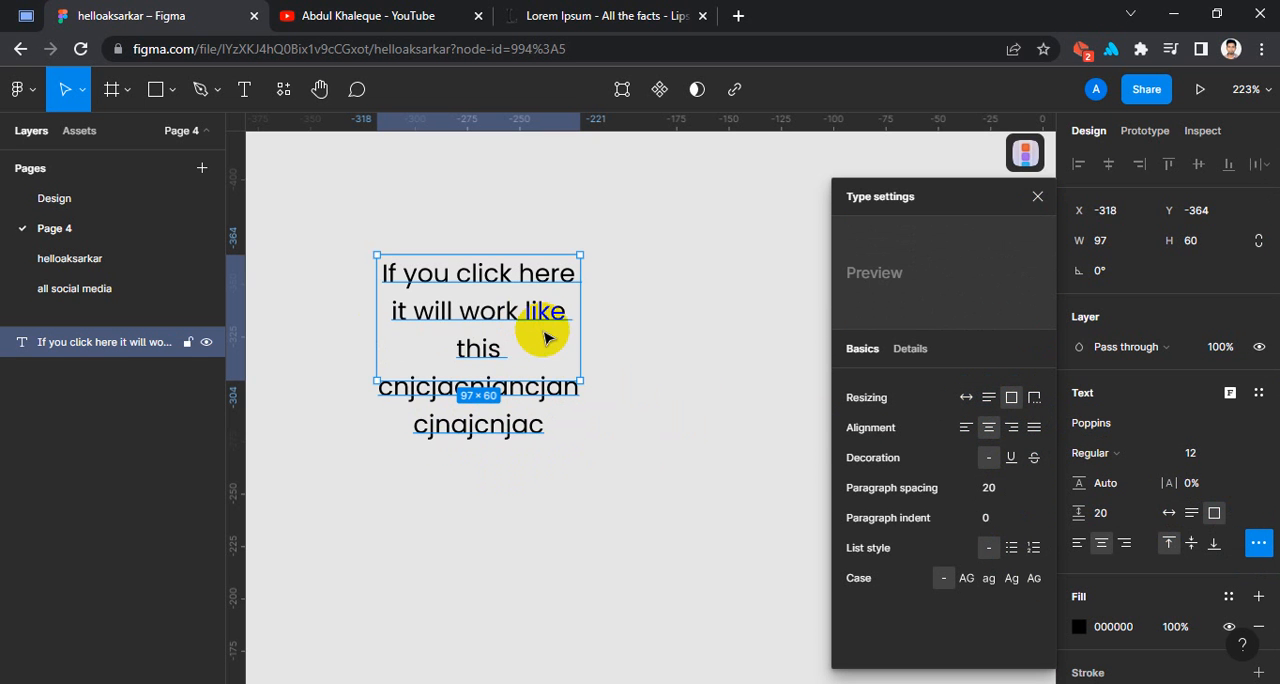
pyautogui.click(1036, 400)
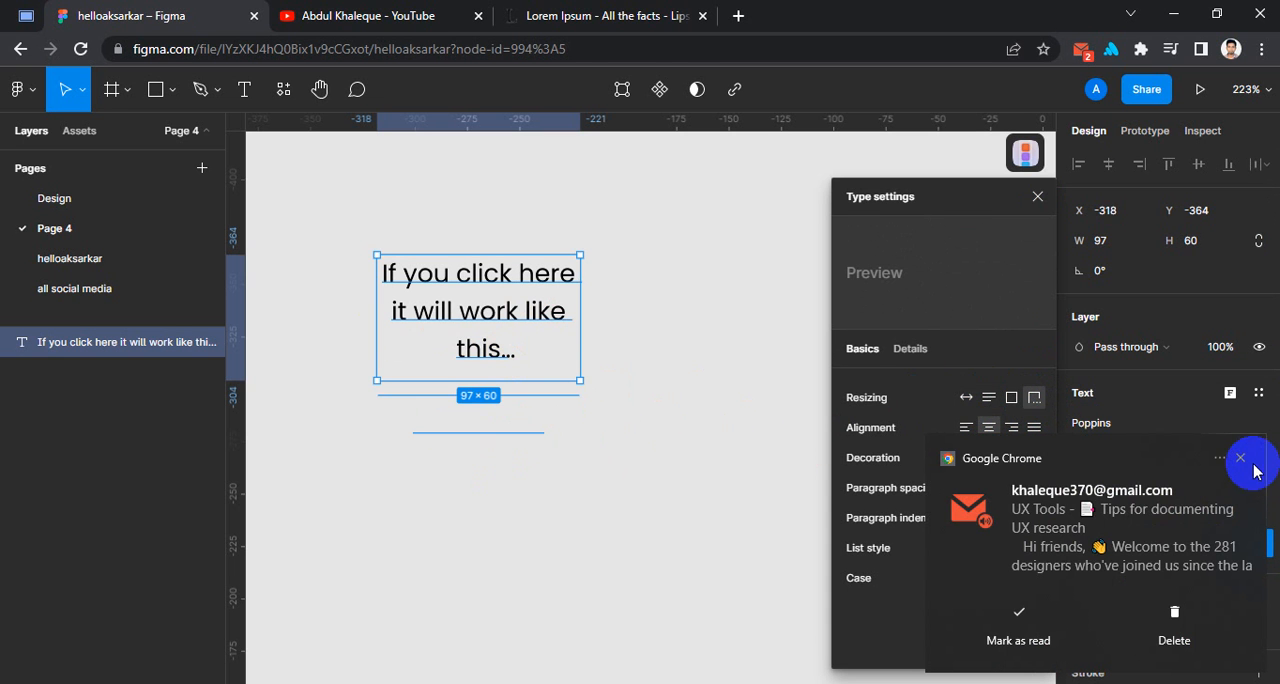
# Dismiss the mail notification, and try left and right alignment on the text, settling on justified.
pyautogui.click(1245, 460)
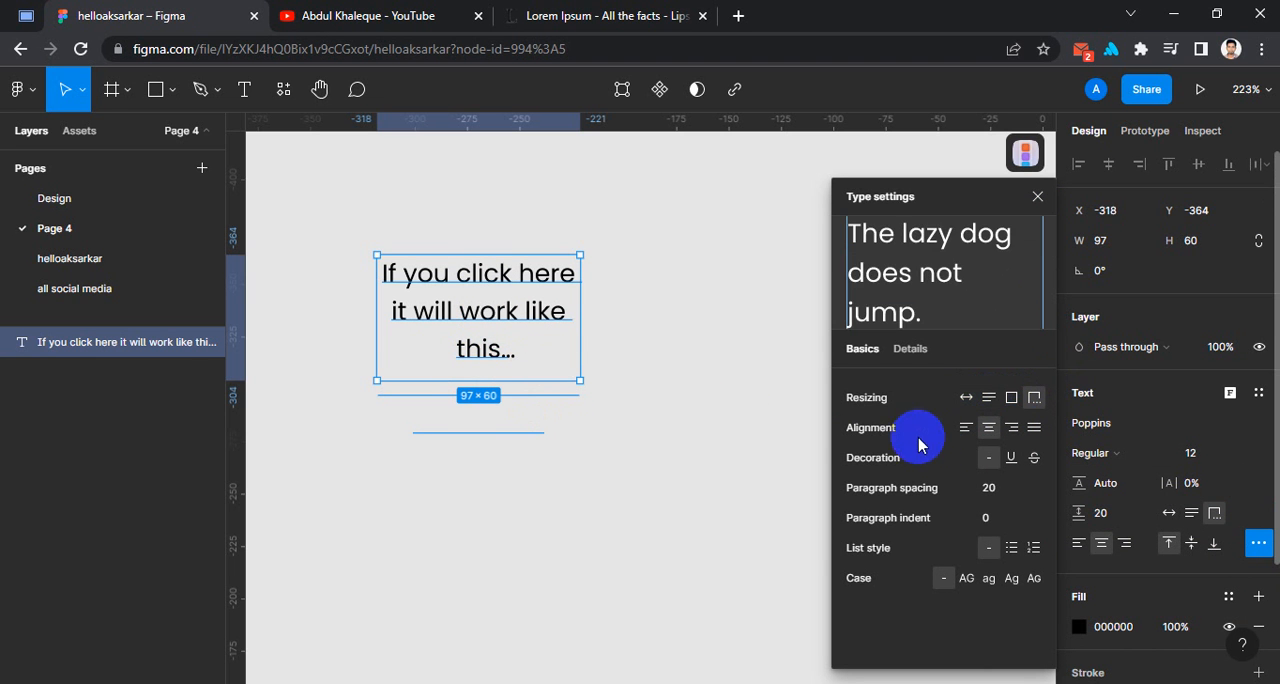
pyautogui.click(963, 433)
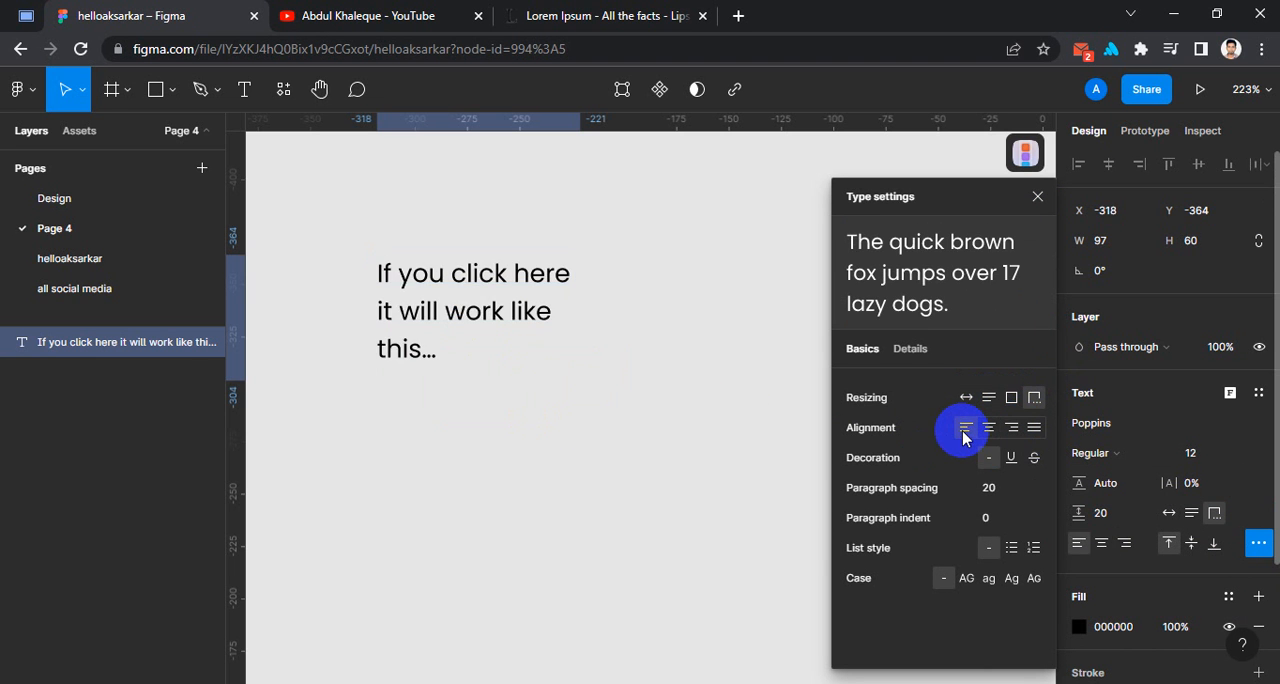
pyautogui.click(1035, 430)
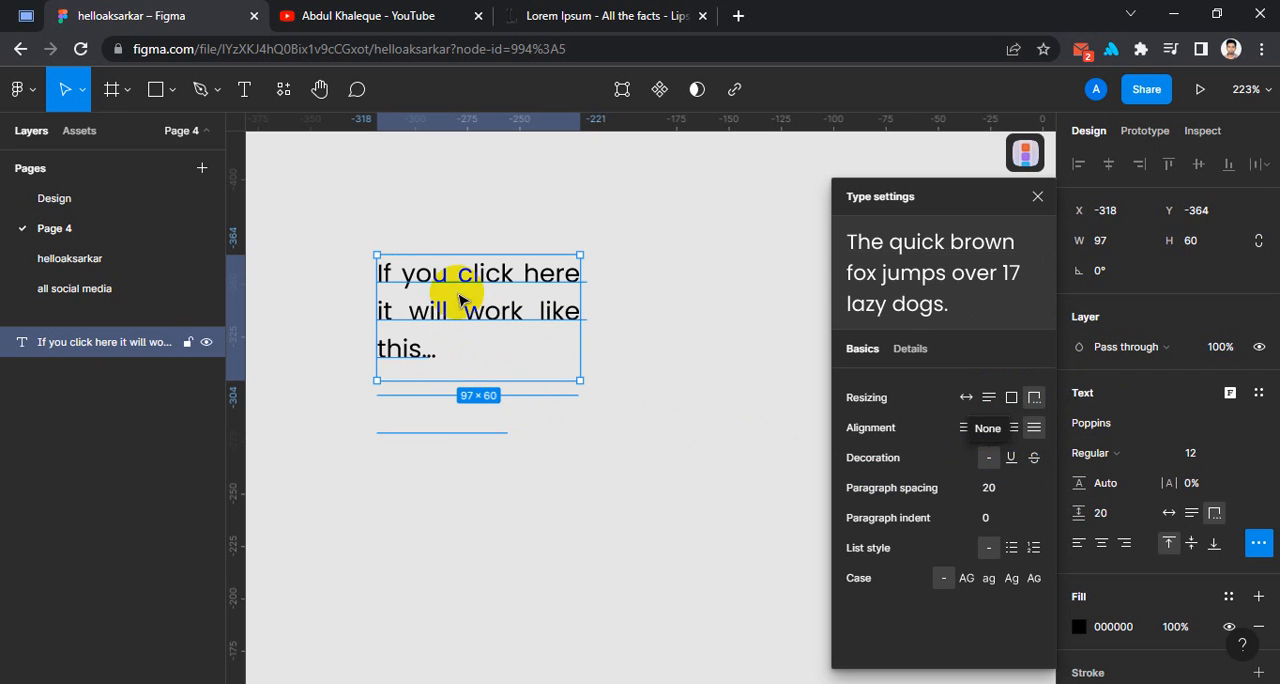
# Try underline and strikethrough decoration on the text, and set the decoration back to none.
pyautogui.click(1011, 458)
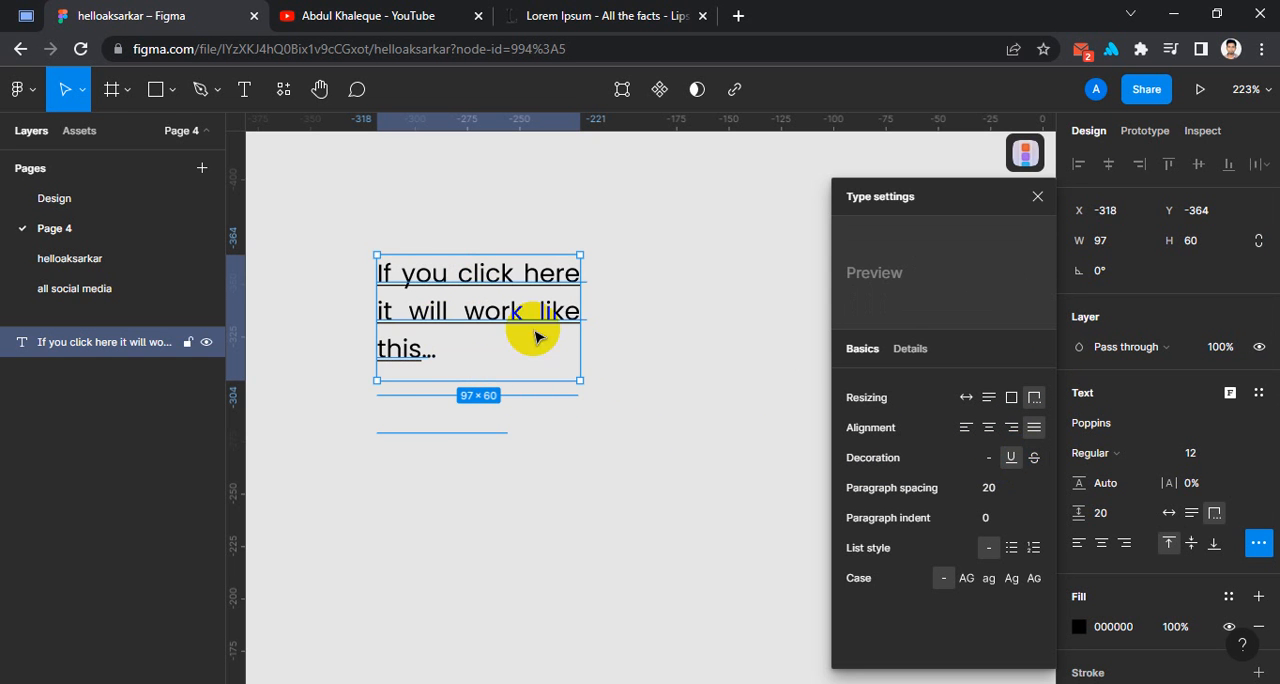
pyautogui.click(1032, 458)
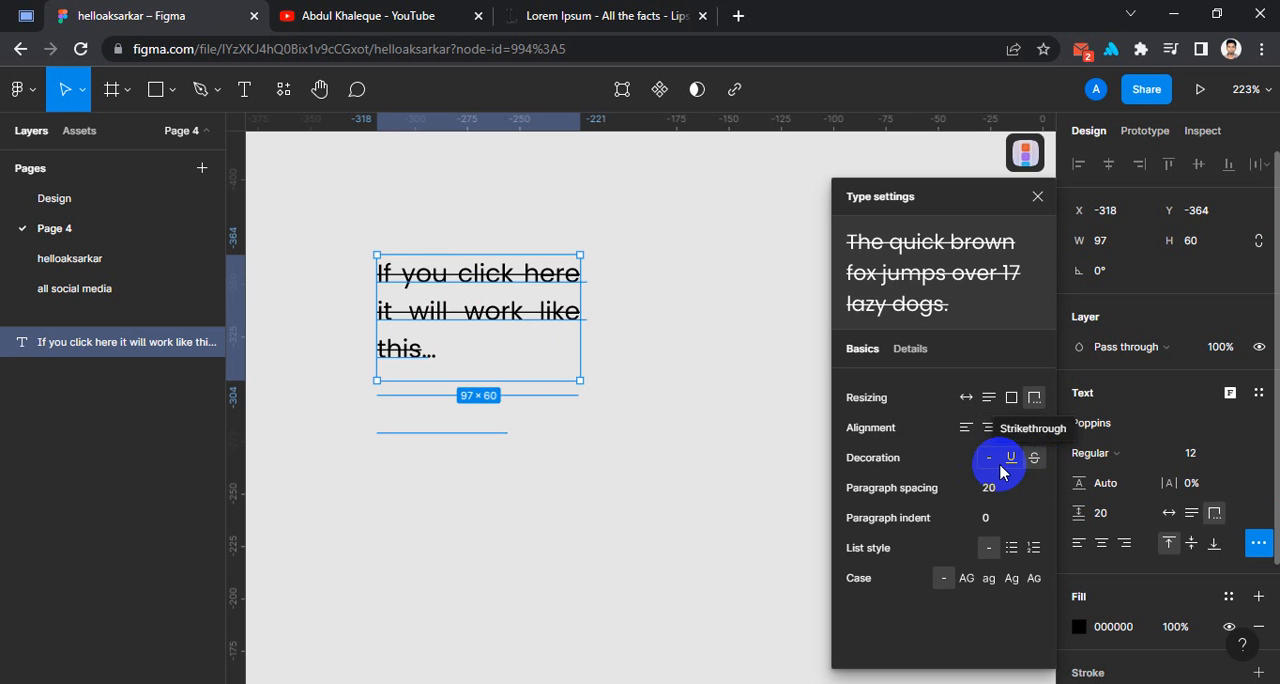
pyautogui.click(987, 459)
pyautogui.click(987, 459)
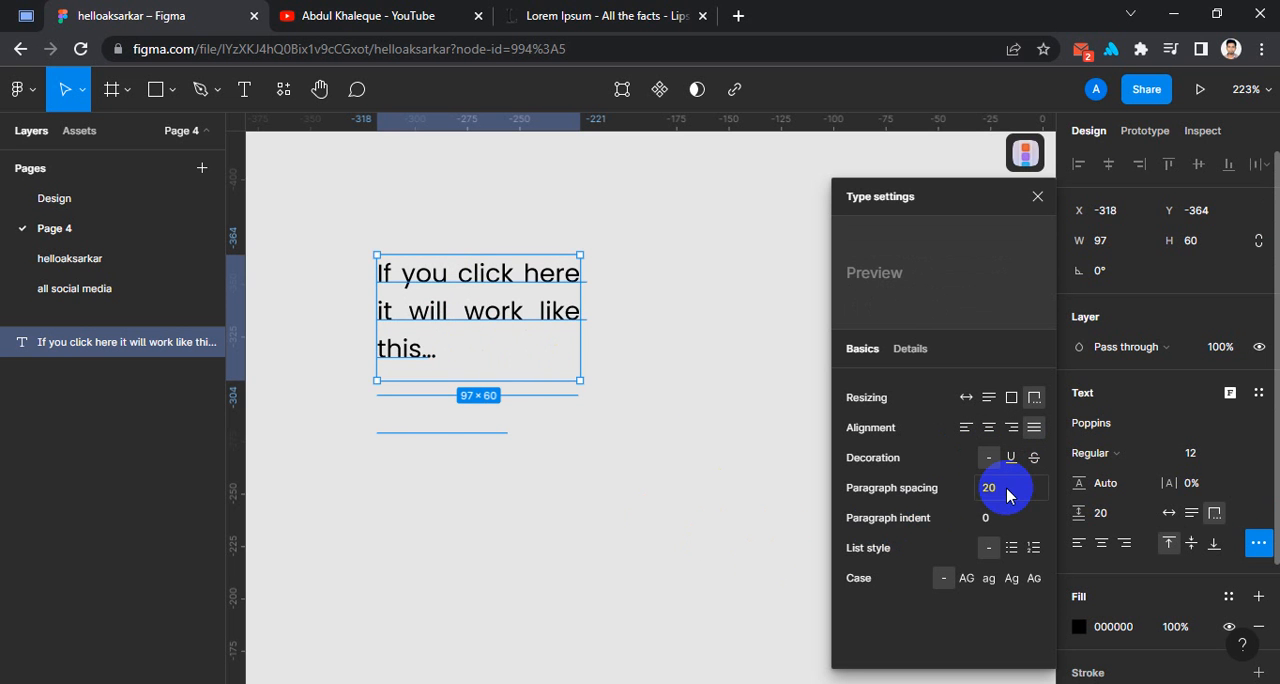
# Turn the text into a bulleted list, and move the layer to about X -321, Y -377.
pyautogui.click(1011, 550)
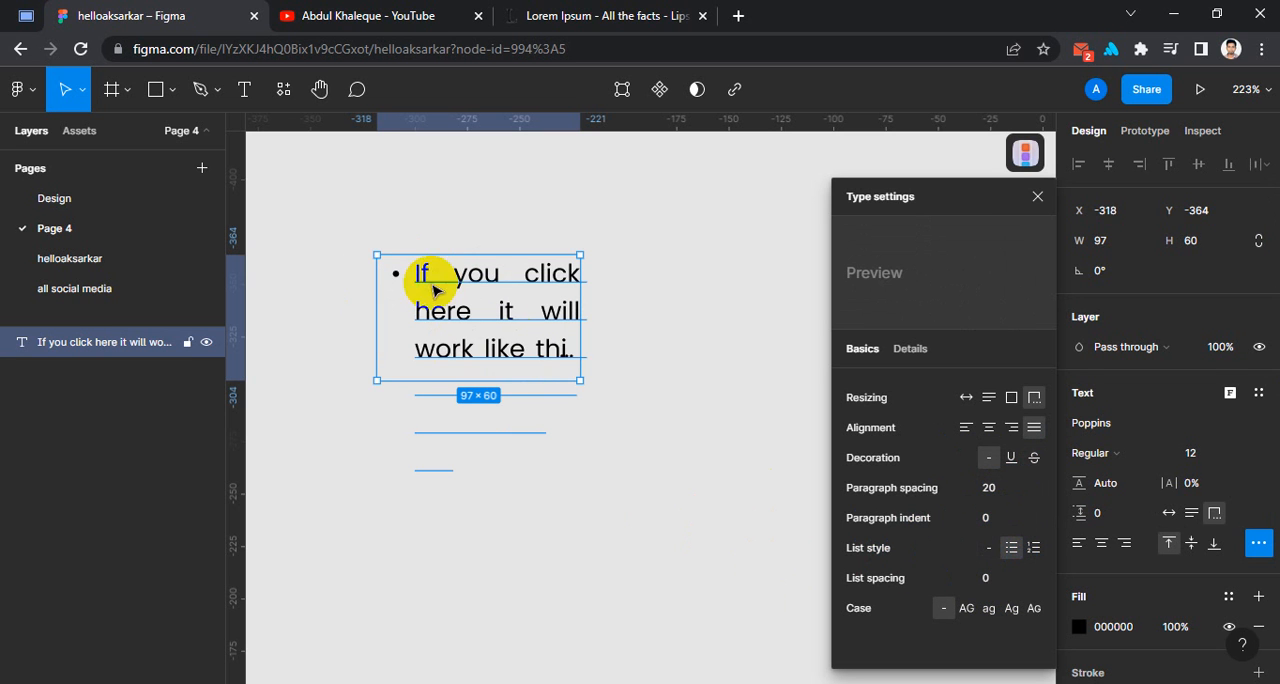
pyautogui.moveTo(505, 313); pyautogui.dragTo(500, 286)
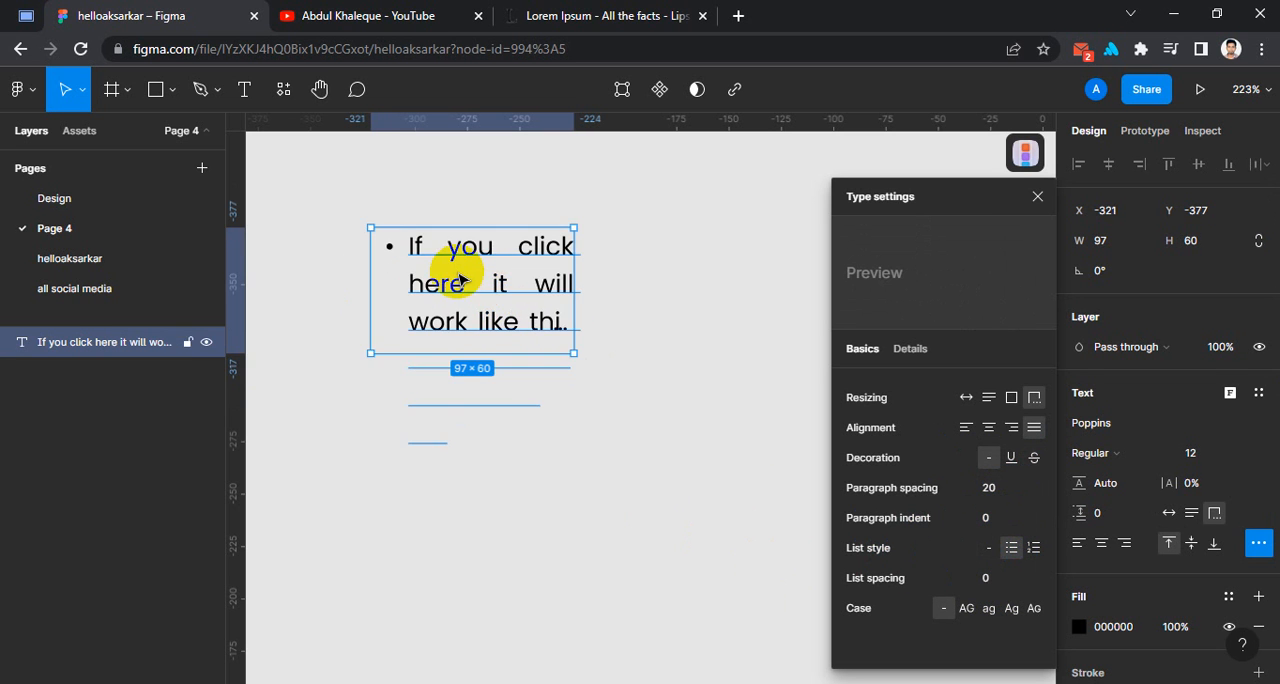
# Replace the bulleted text with "cnakcna" and set the layer's resizing to auto width.
pyautogui.doubleClick(412, 267)
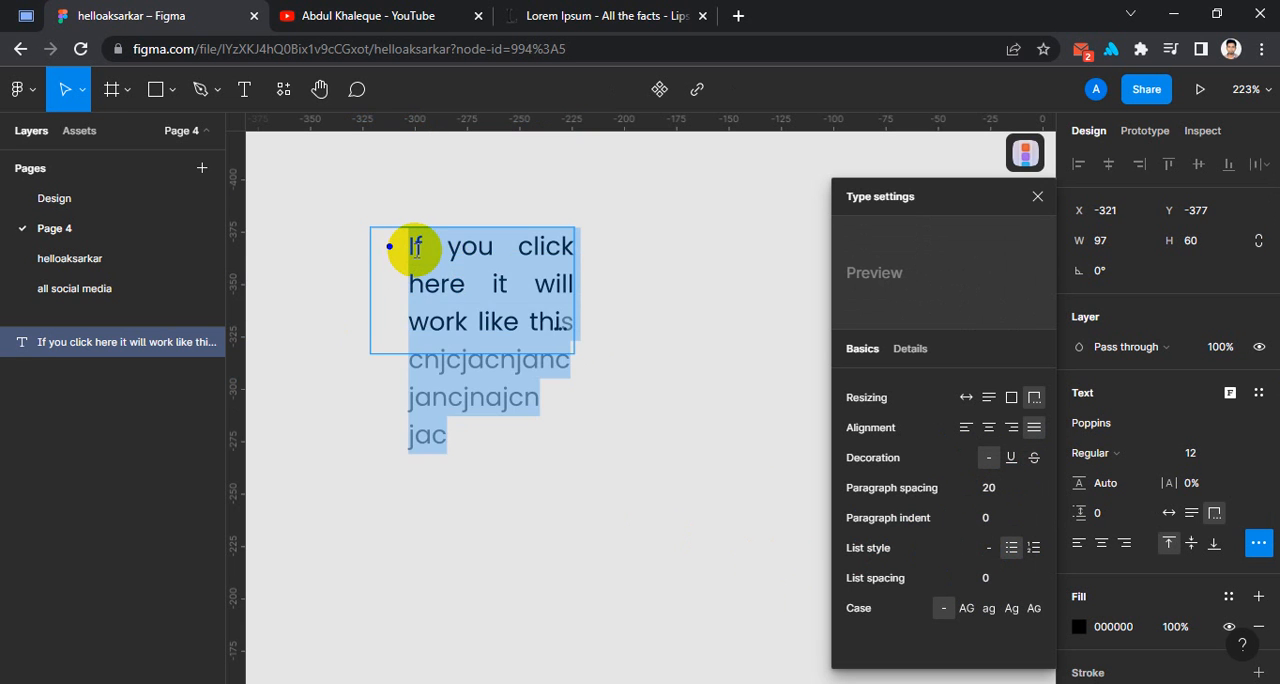
pyautogui.write('cnakcna')
pyautogui.press('Escape')
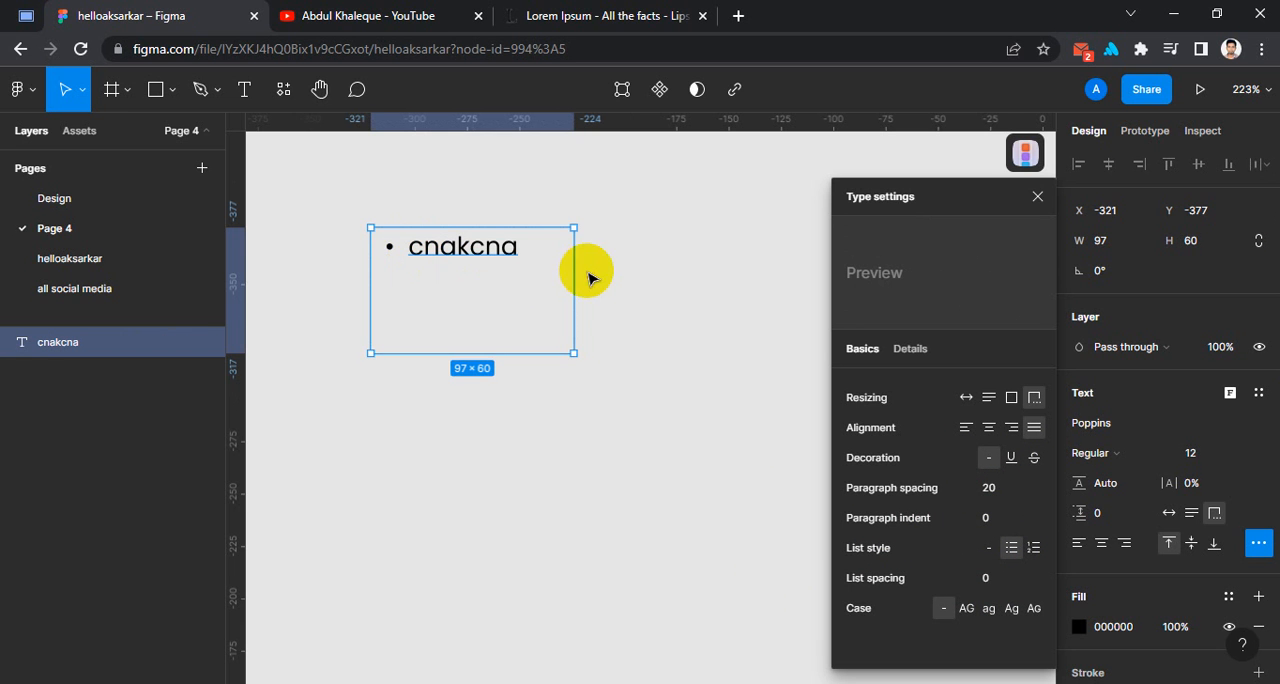
pyautogui.click(1169, 512)
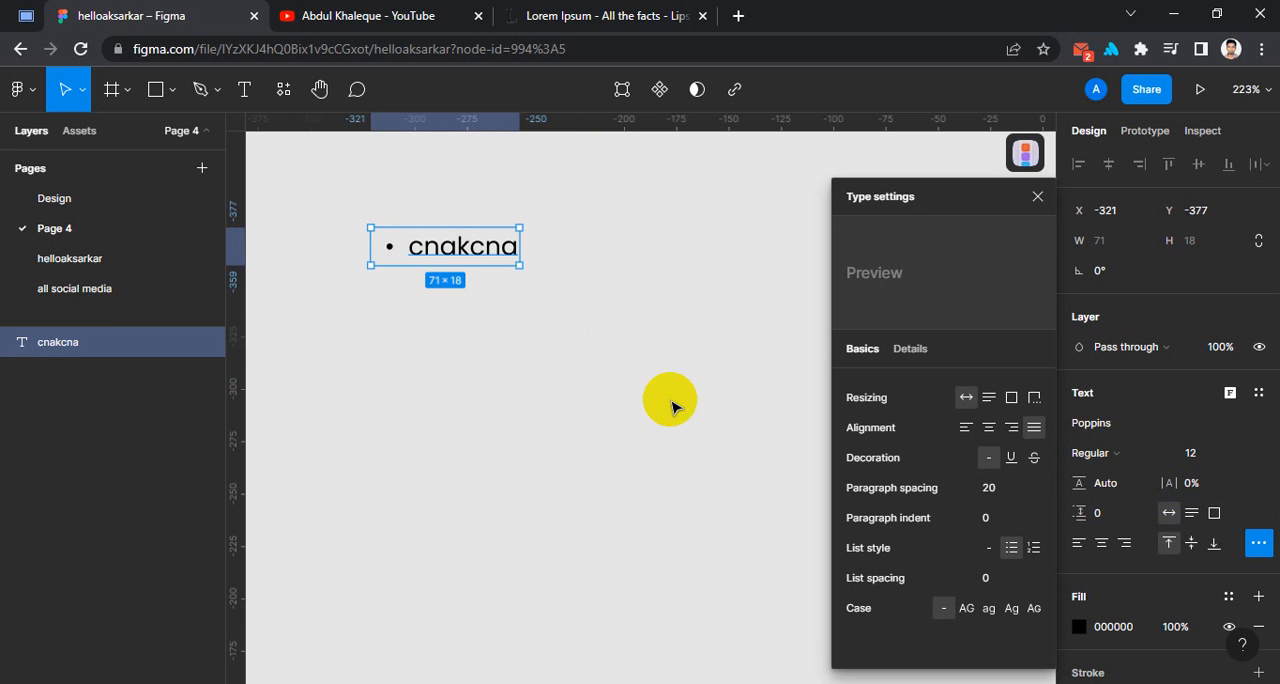
pyautogui.click(986, 480)
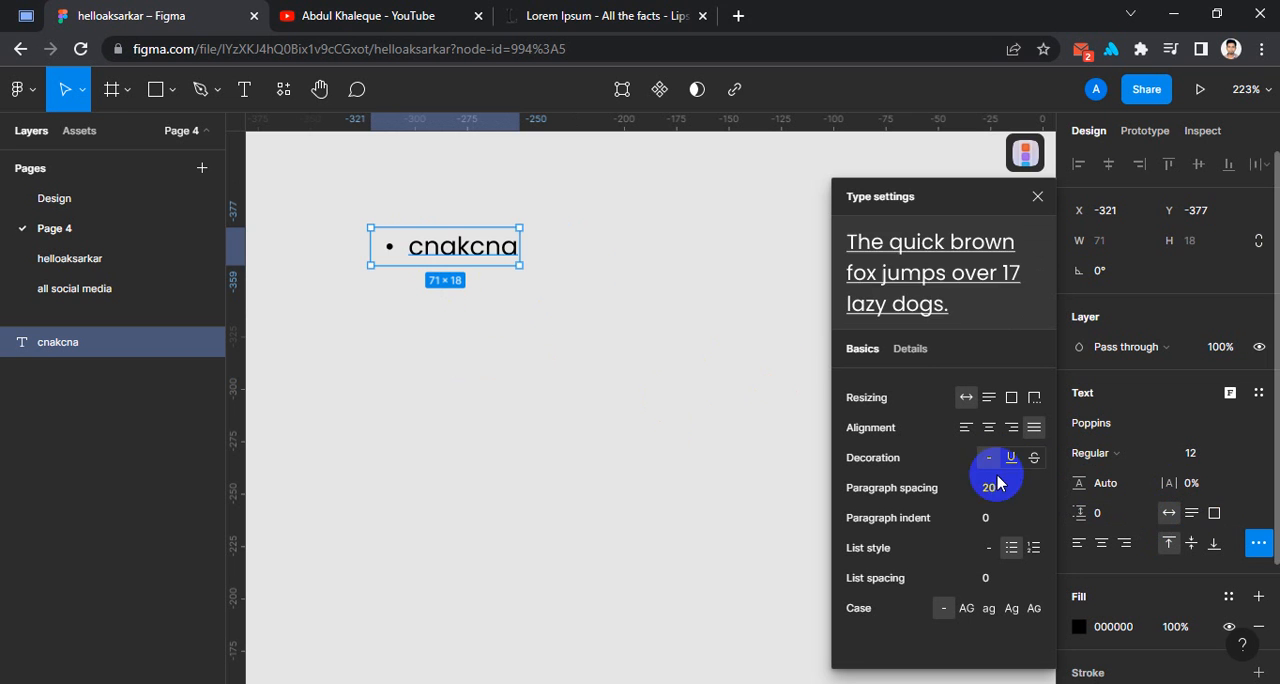
# Extend the list with bullets "cnjacn" and "cnajcnaj", followed by numbered items "cjcnja", "cjacja" and "cjacnja".
pyautogui.doubleClick(517, 251)
pyautogui.click(518, 251)
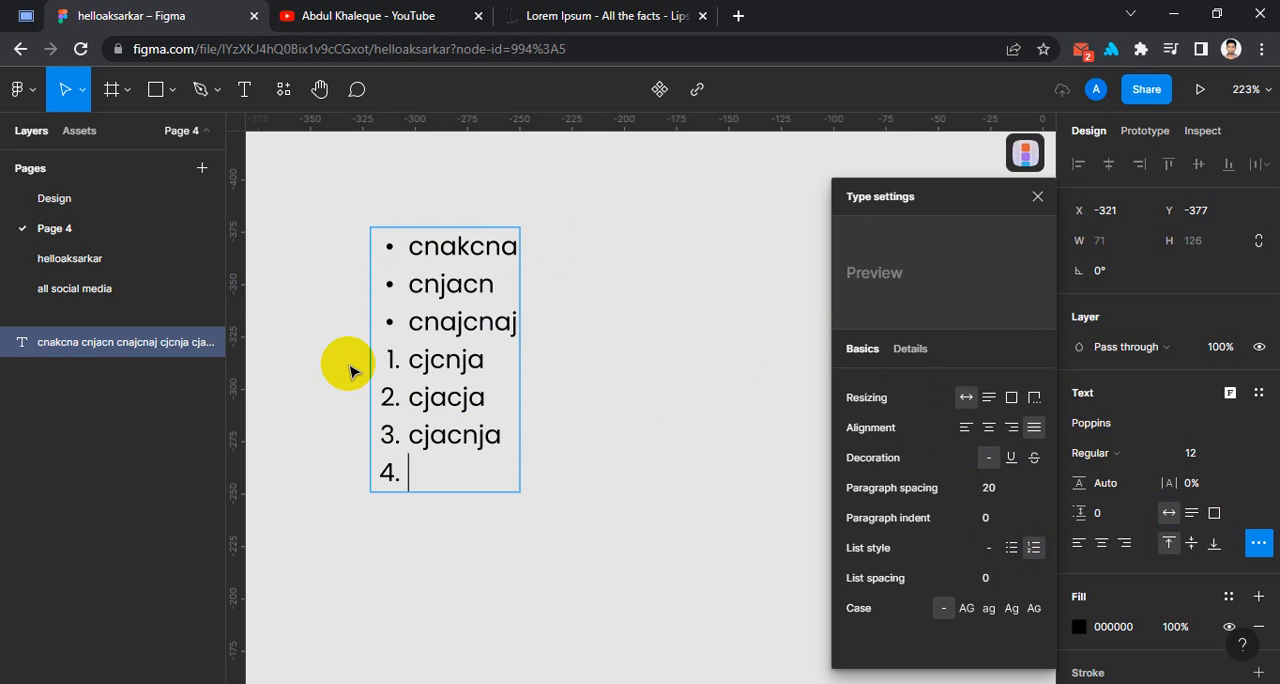
pyautogui.click(1017, 586)
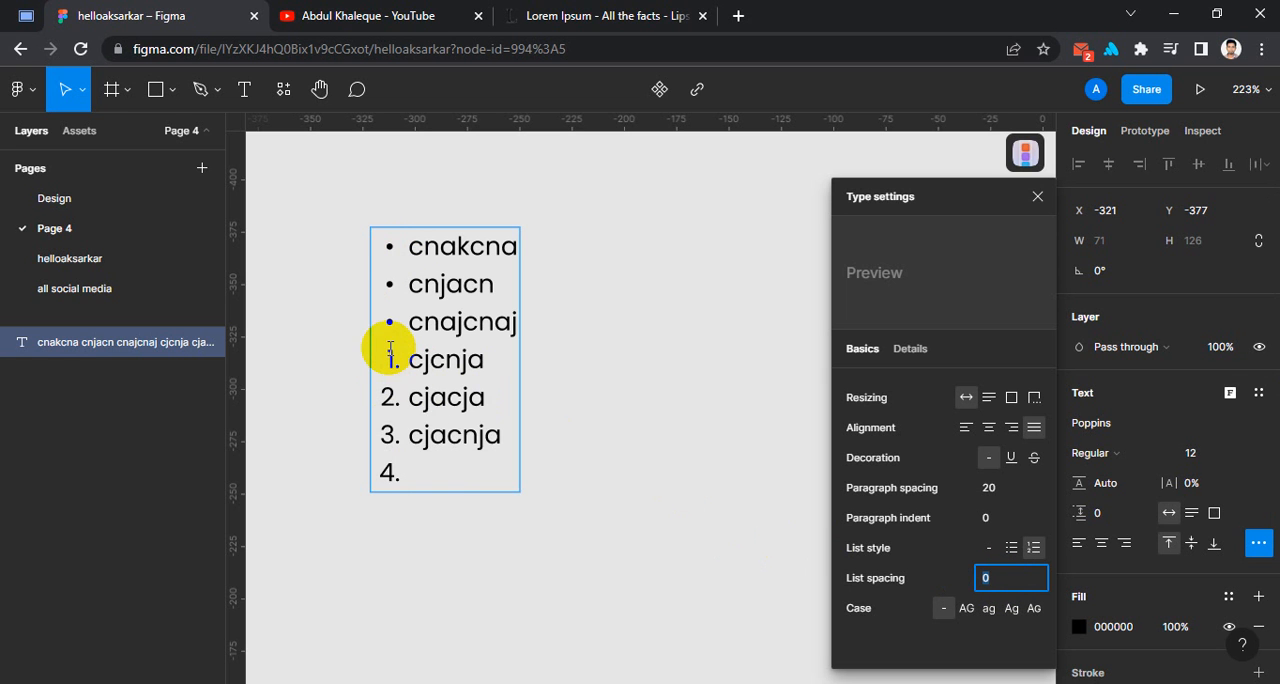
# Delete all the numbered items below the "cnajcnaj" bullet, including the empty last one.
pyautogui.moveTo(390, 348); pyautogui.dragTo(441, 500)
pyautogui.press('BackSpace')
pyautogui.press('BackSpace')
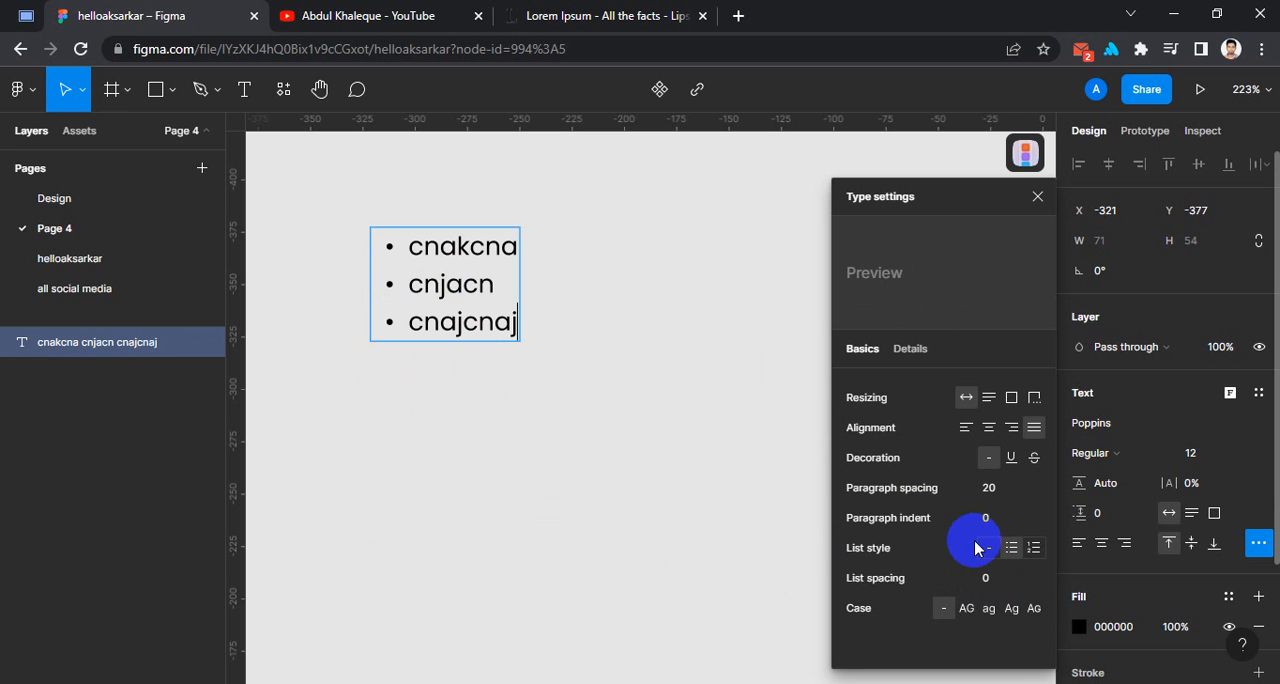
# Try wider list spacing values such as 10 and 27 on the bulleted list, and settle on 2.
pyautogui.hotkey('shift', 'Up')
pyautogui.hotkey('shift', 'Up')
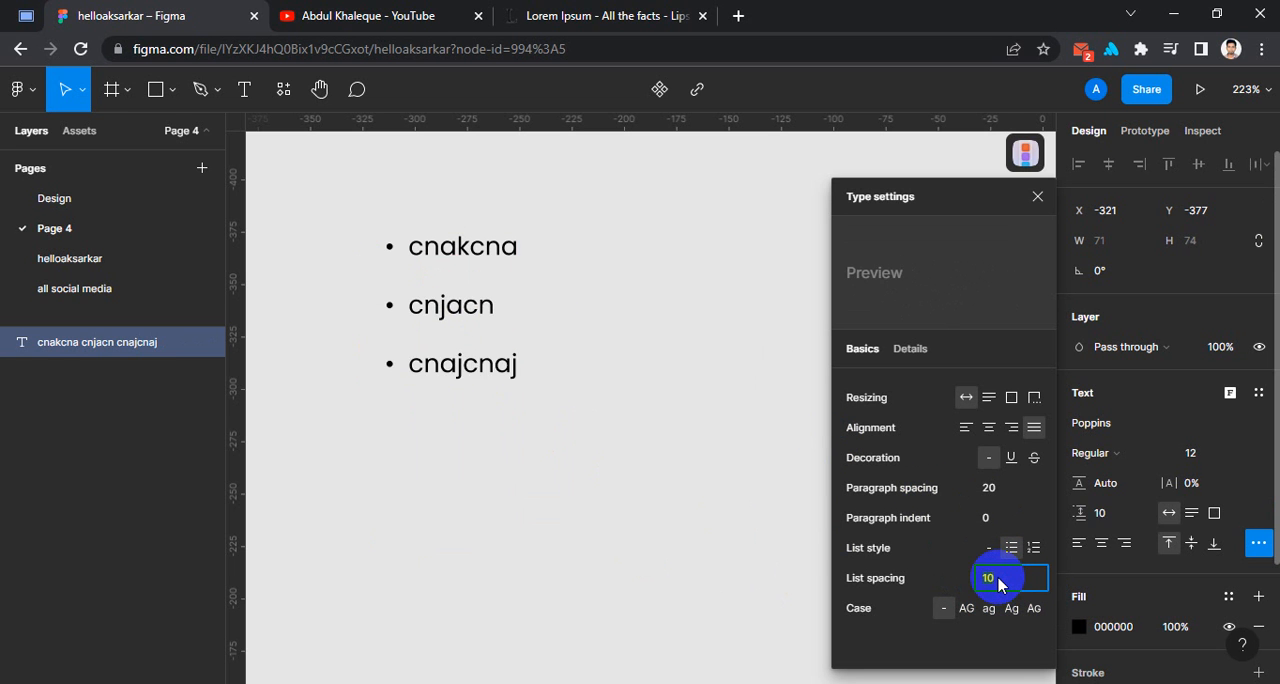
pyautogui.press('Up')
pyautogui.press('Up')
pyautogui.press('Up')
pyautogui.press('Up')
pyautogui.press('Up')
pyautogui.press('Up')
pyautogui.press('Up')
pyautogui.press('Up')
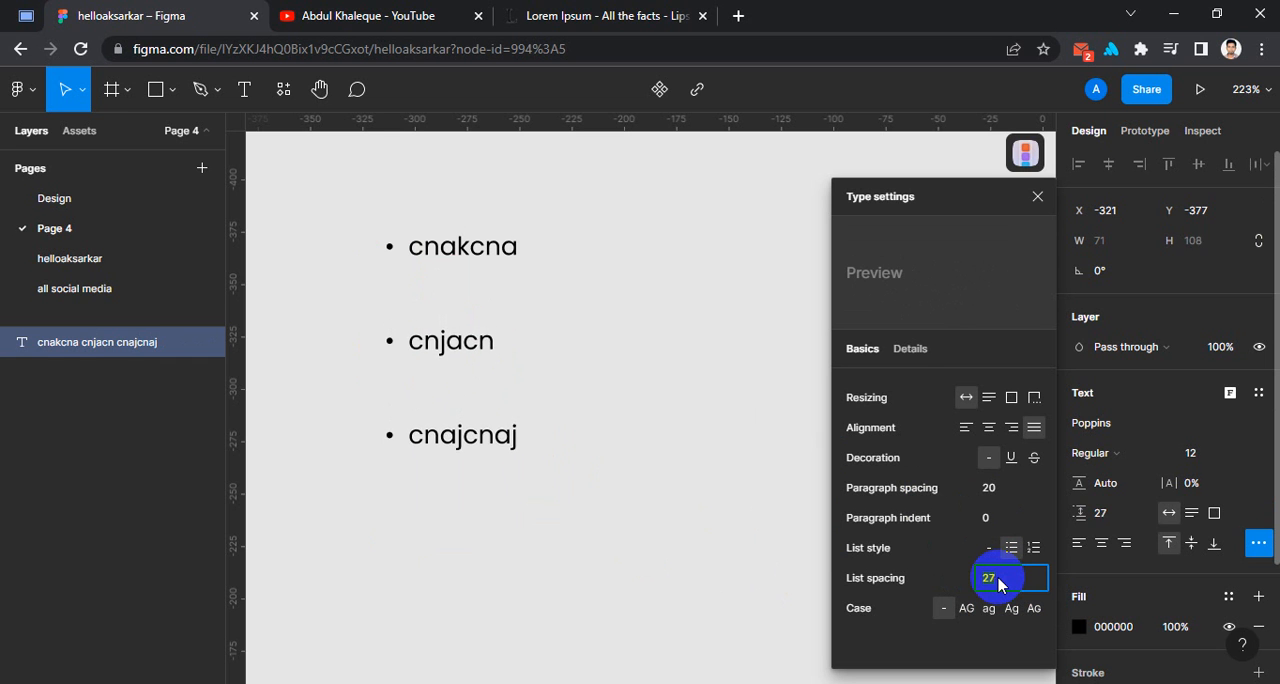
pyautogui.hotkey('shift', 'Up')
pyautogui.hotkey('shift', 'Up')
pyautogui.hotkey('shift', 'Down')
pyautogui.hotkey('shift', 'Down')
pyautogui.hotkey('shift', 'Down')
pyautogui.hotkey('shift', 'Down')
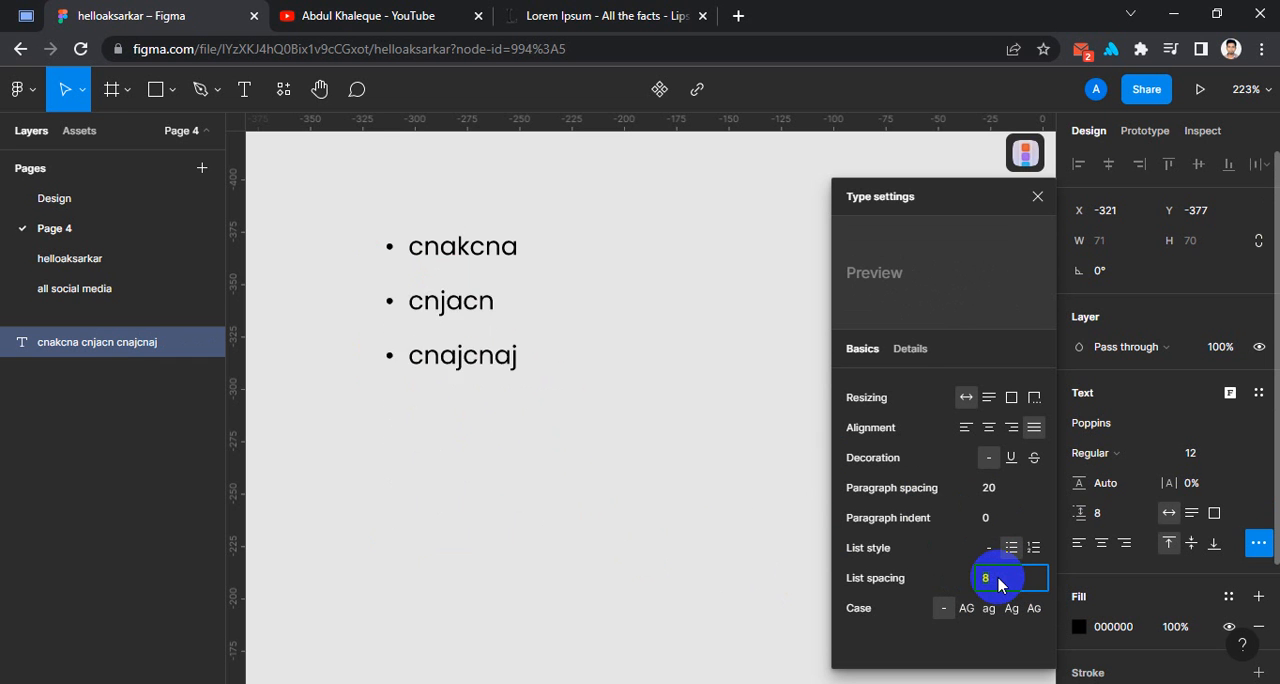
pyautogui.hotkey('shift', 'Down')
pyautogui.press('Up')
pyautogui.press('Up')
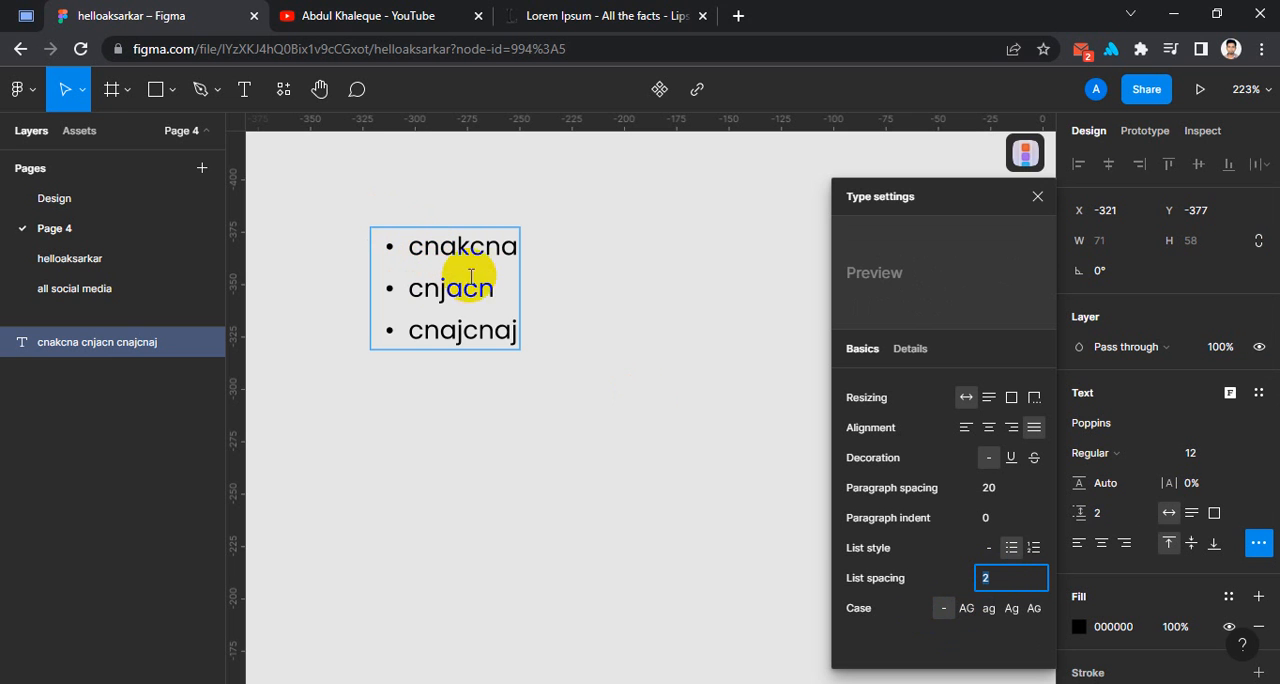
# Try upper case and lower case on the bulleted list, set it to title case, and close the type settings.
pyautogui.click(963, 612)
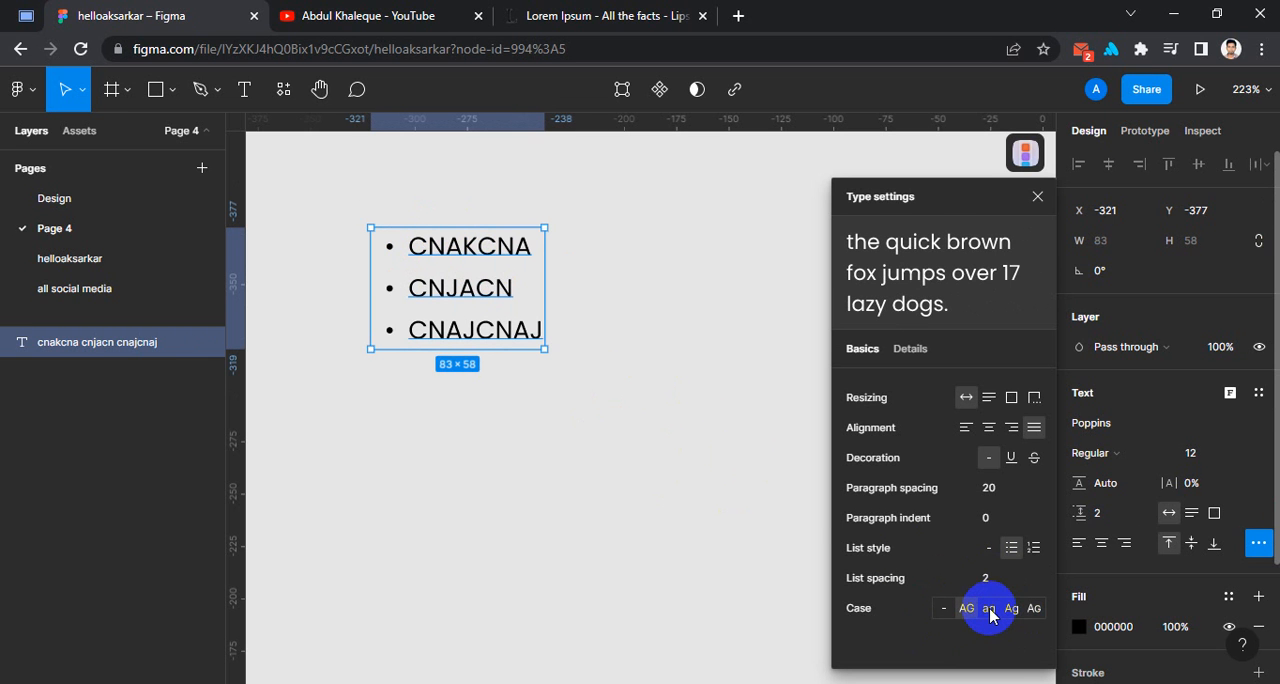
pyautogui.click(989, 610)
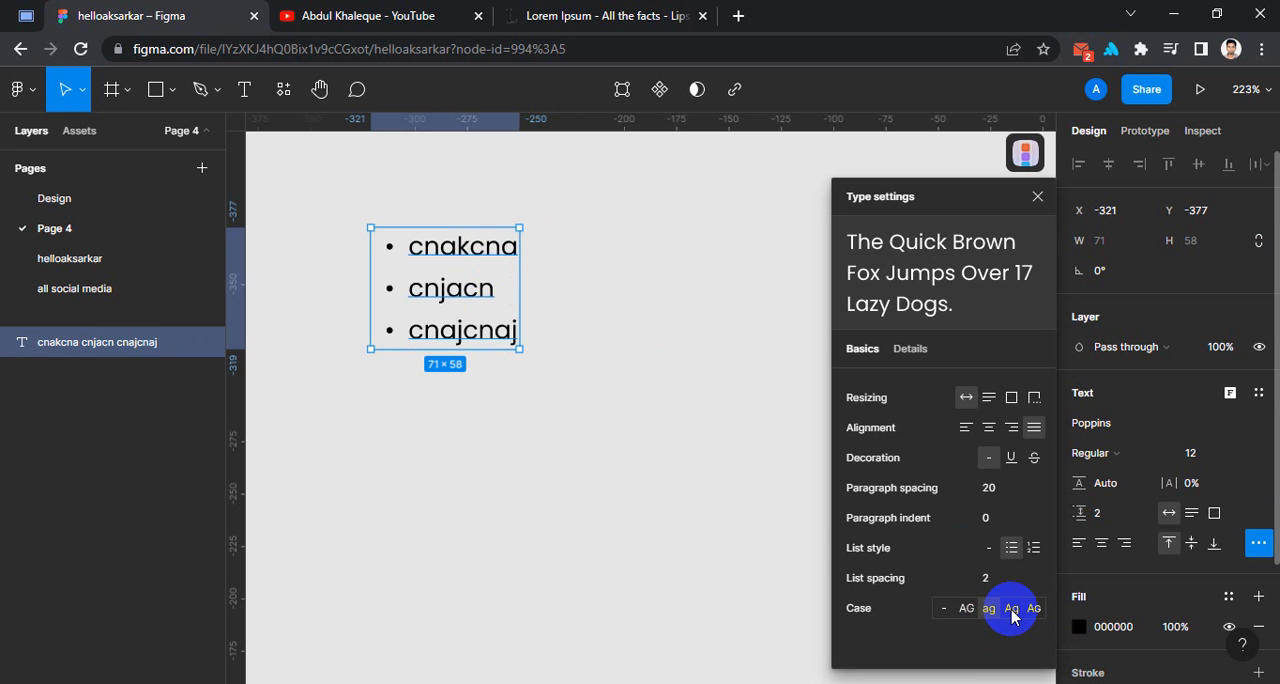
pyautogui.click(1012, 612)
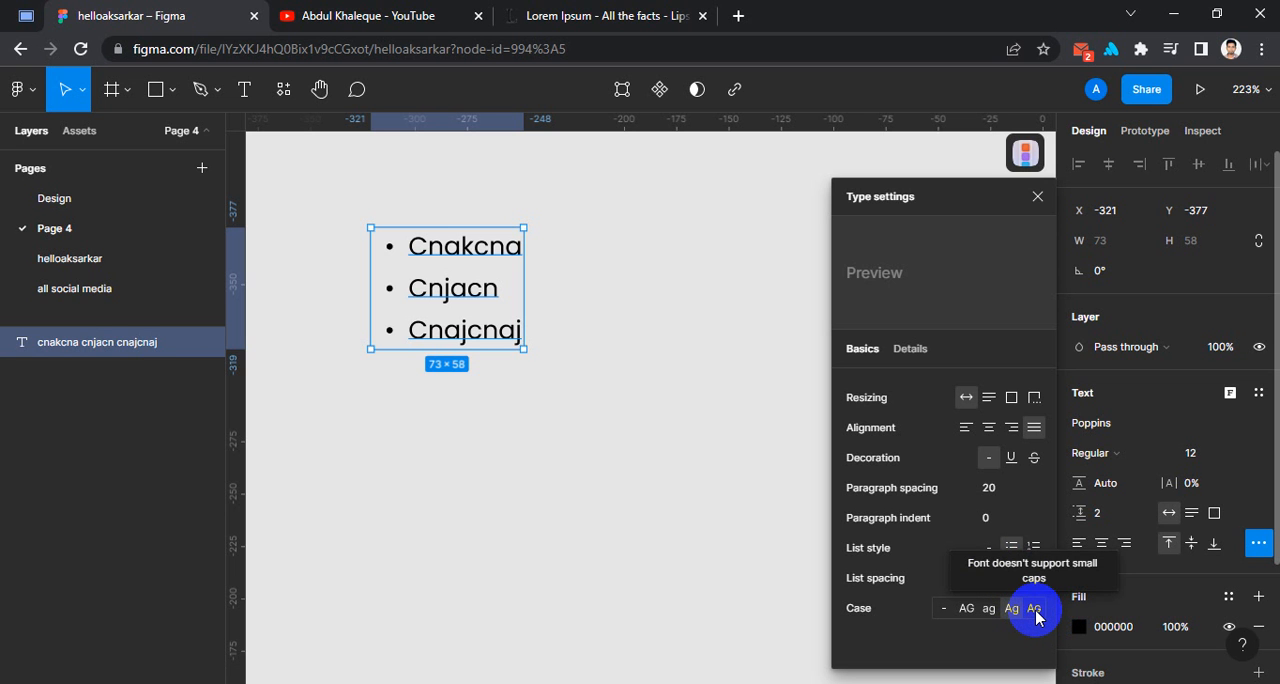
pyautogui.click(1037, 197)
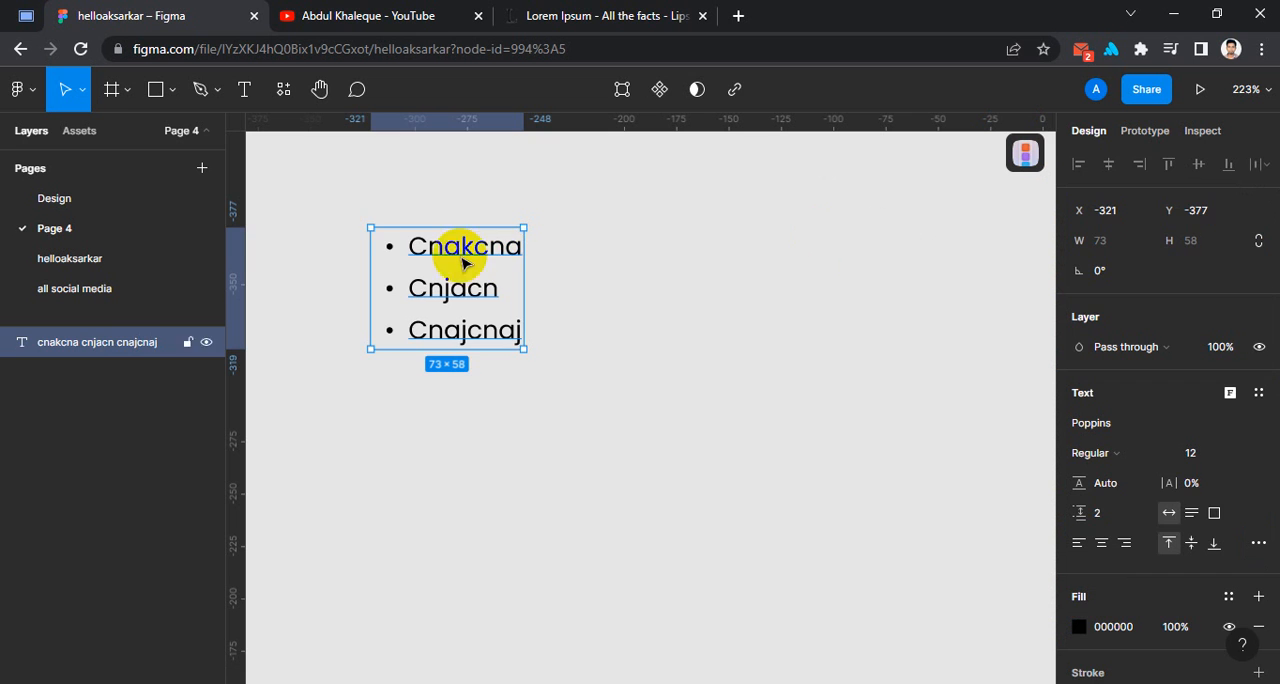
# Replace the bulleted list layer with a new text layer reading "cajcnjancja", moved to about X -309, Y -360.
pyautogui.moveTo(345, 199); pyautogui.dragTo(612, 437)
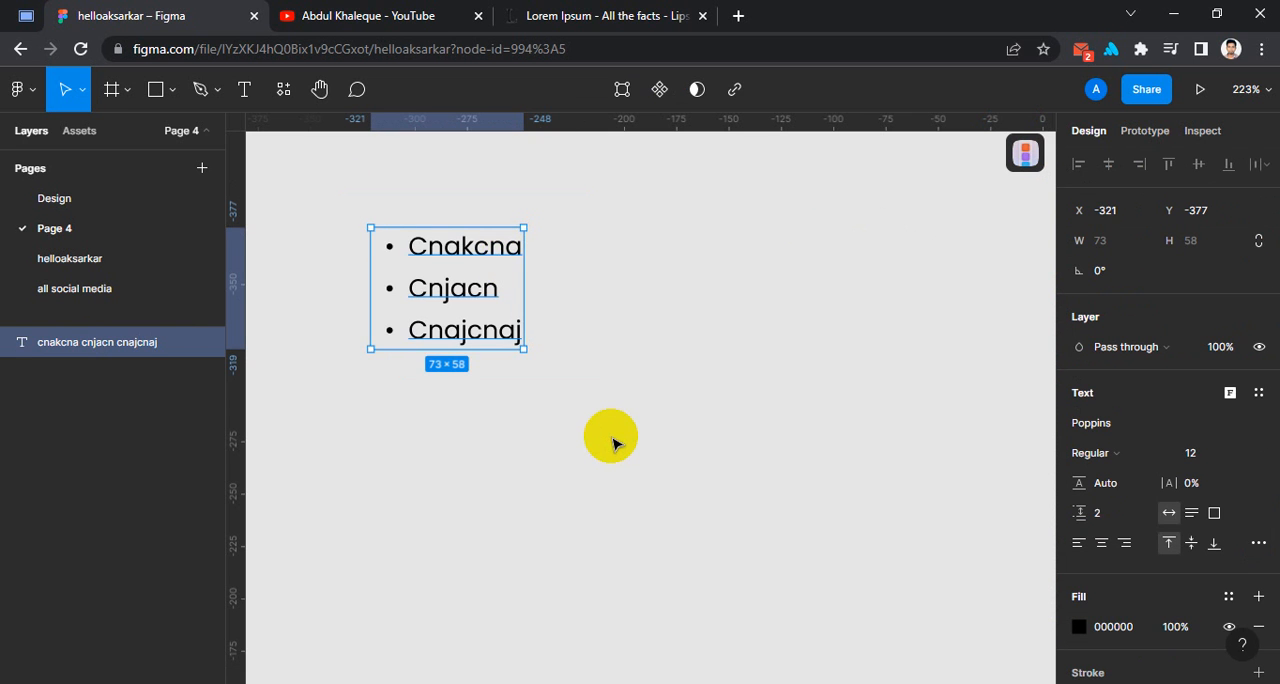
pyautogui.press('Delete')
pyautogui.press('t')
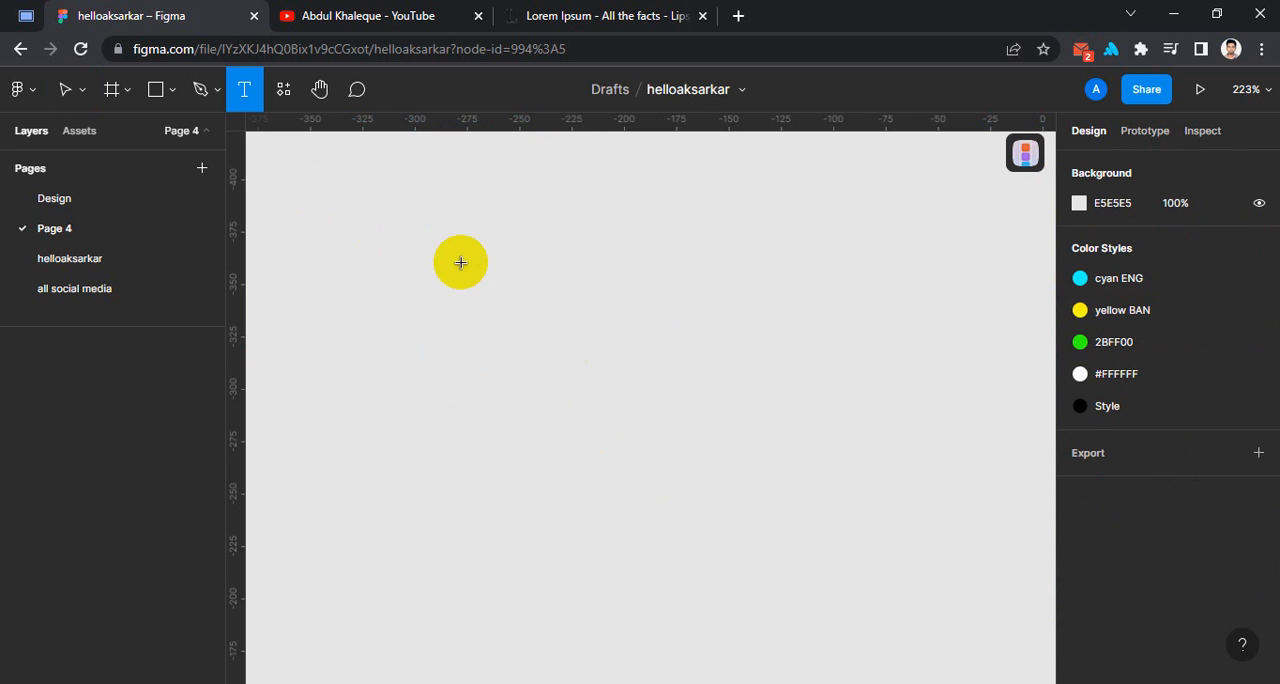
pyautogui.click(377, 279)
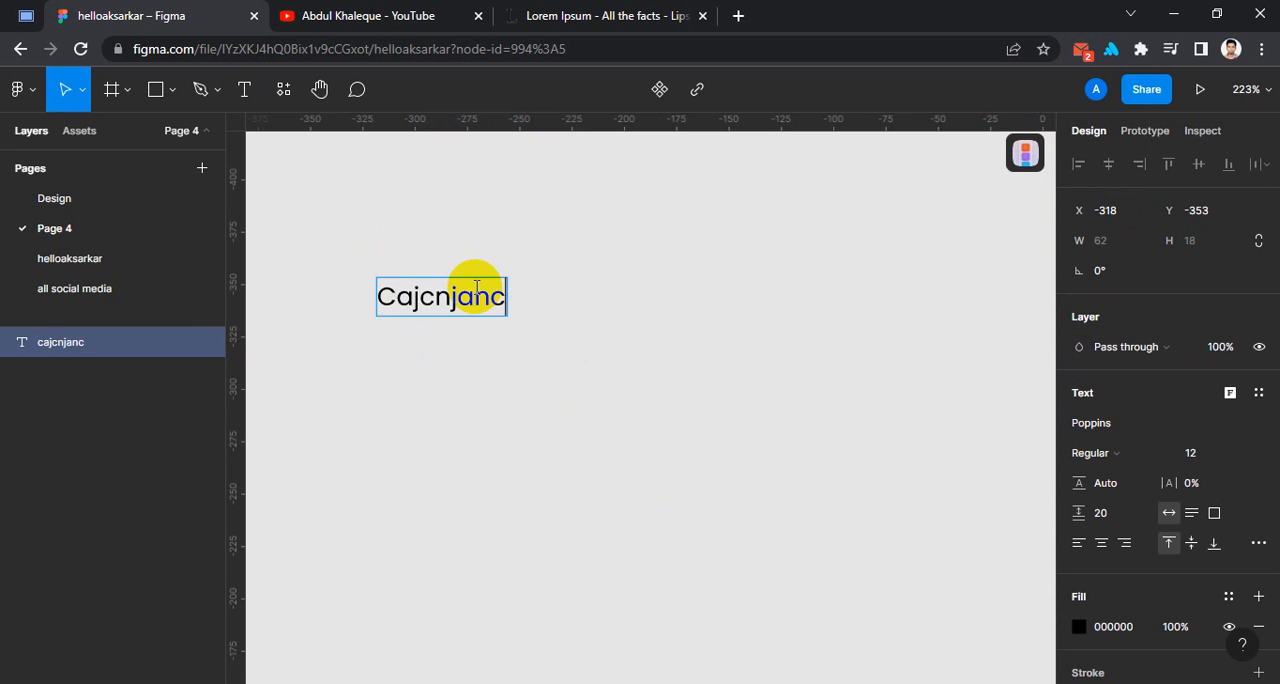
pyautogui.click(614, 358)
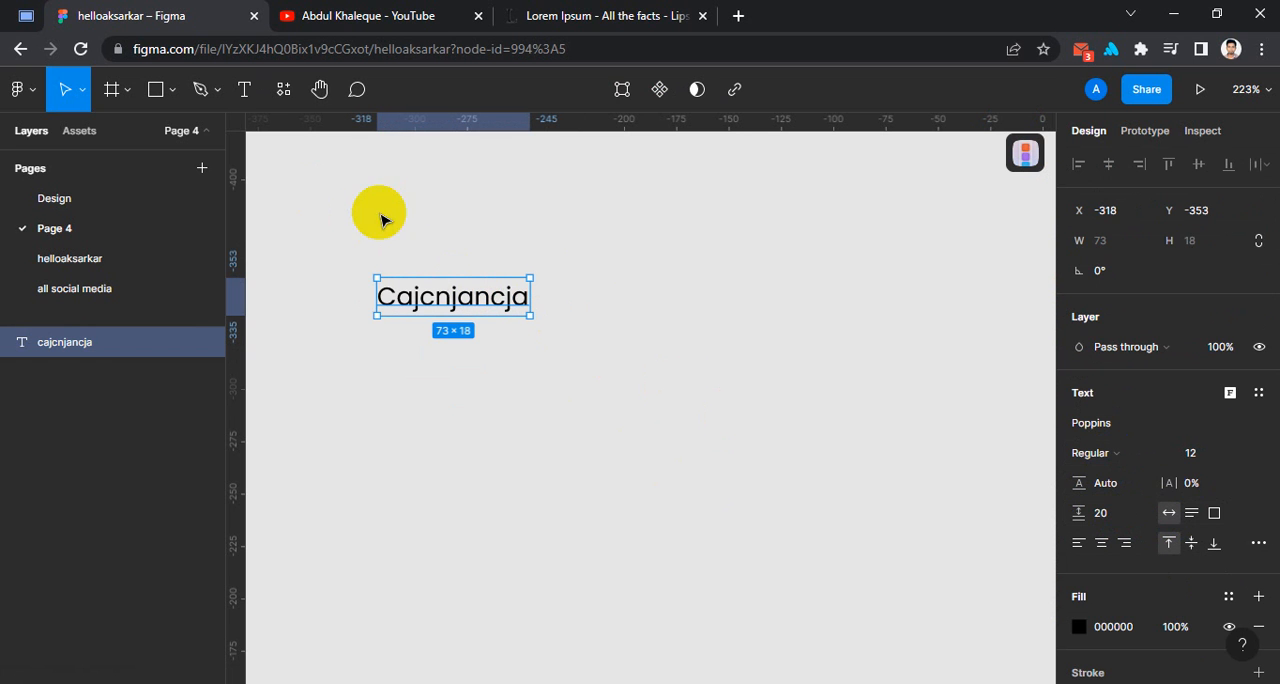
pyautogui.moveTo(453, 308); pyautogui.dragTo(472, 294)
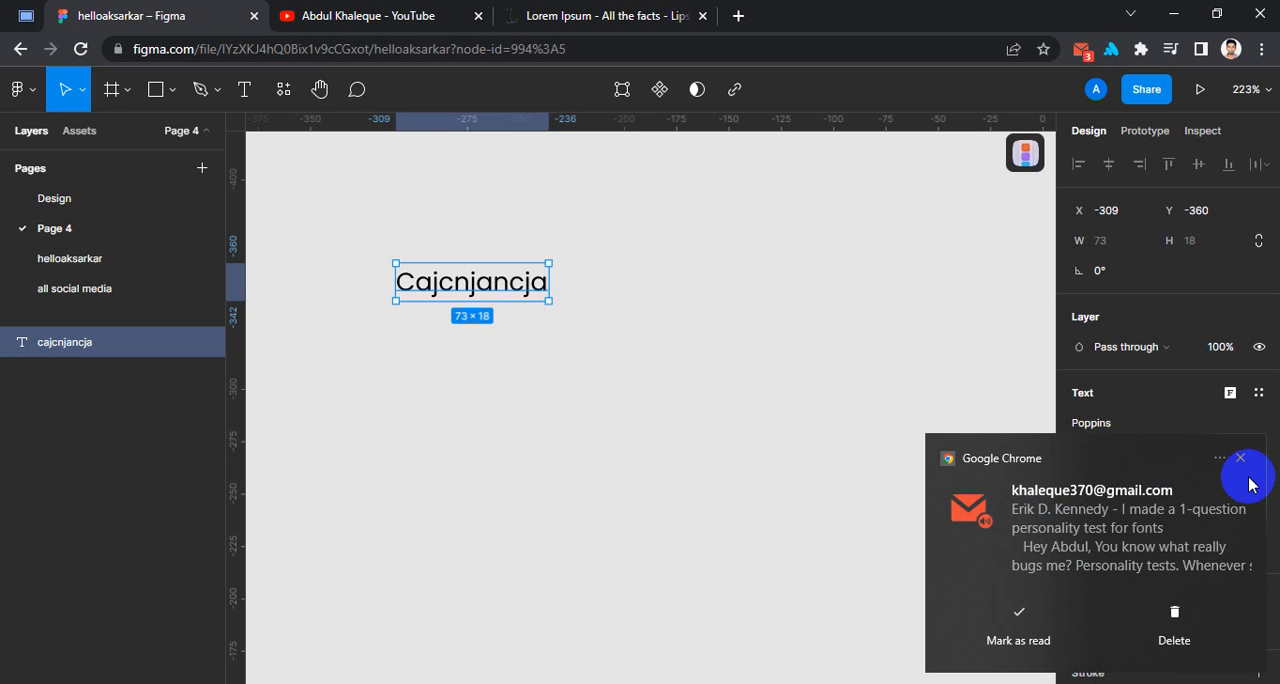
# Dismiss the mail notification and switch to the YouTube channel page that is already open in the browser.
pyautogui.click(1241, 459)
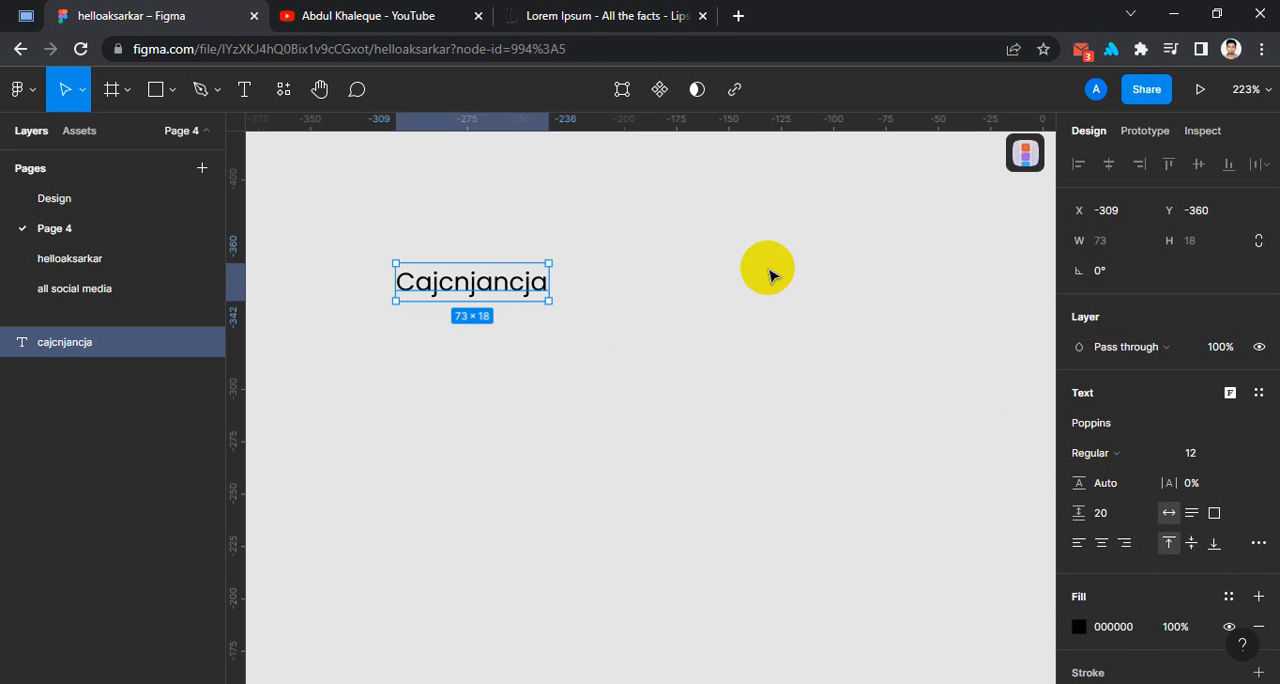
pyautogui.click(400, 8)
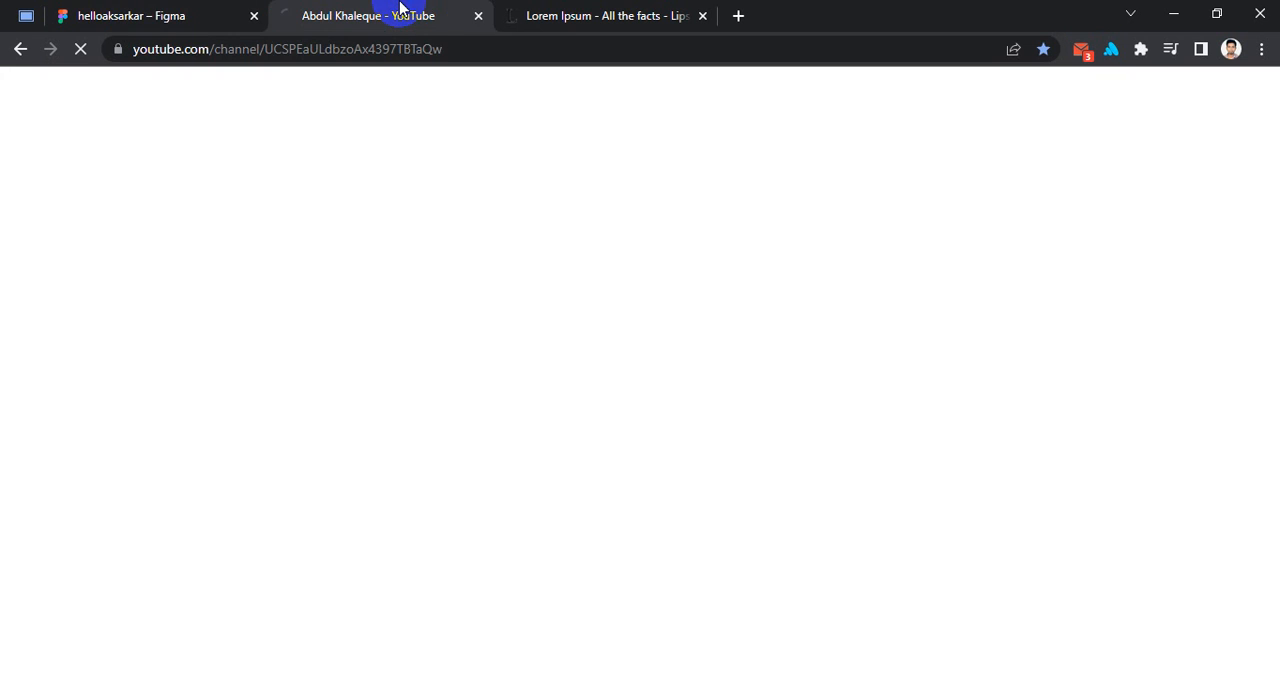